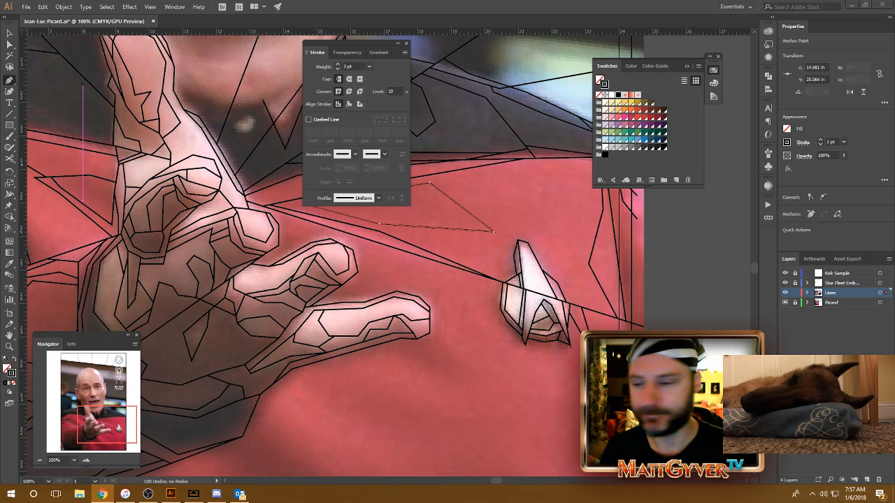
# - Look up WPAP-Swatches.ase in the GoogleDrive Design > Kirk folder using File Explorer, and check its available file actions
pyautogui.click(79, 494)
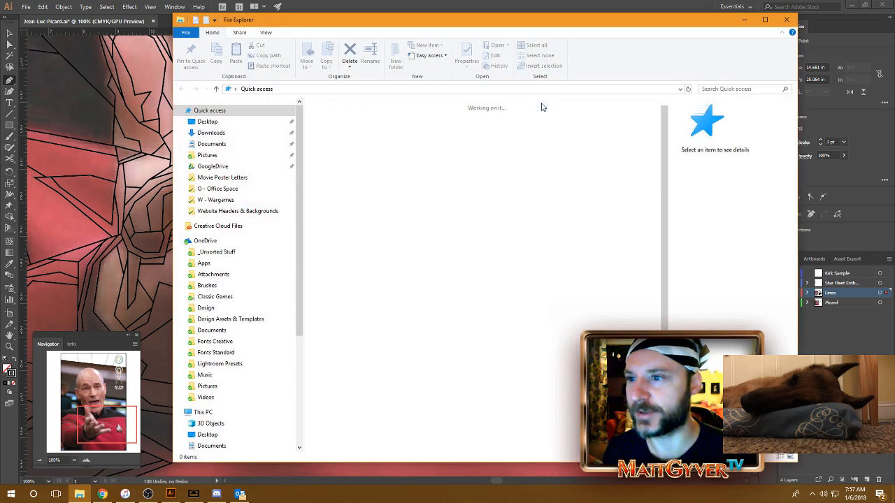
pyautogui.click(222, 166)
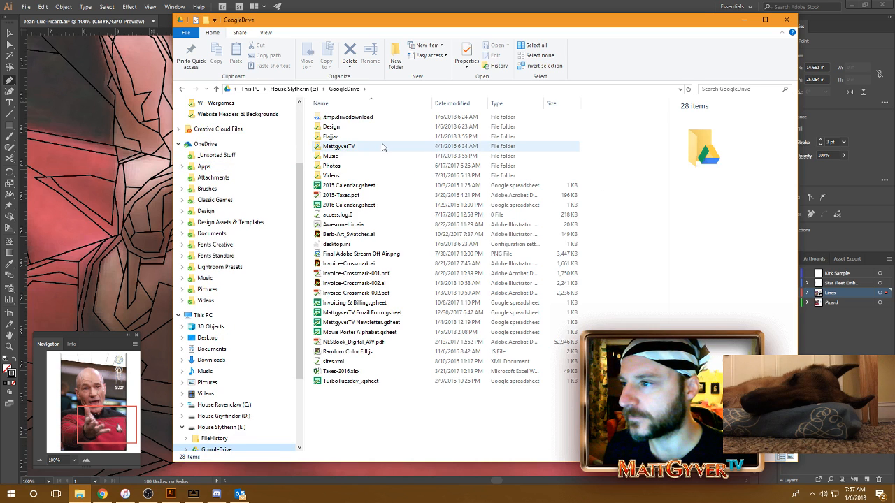
pyautogui.doubleClick(349, 127)
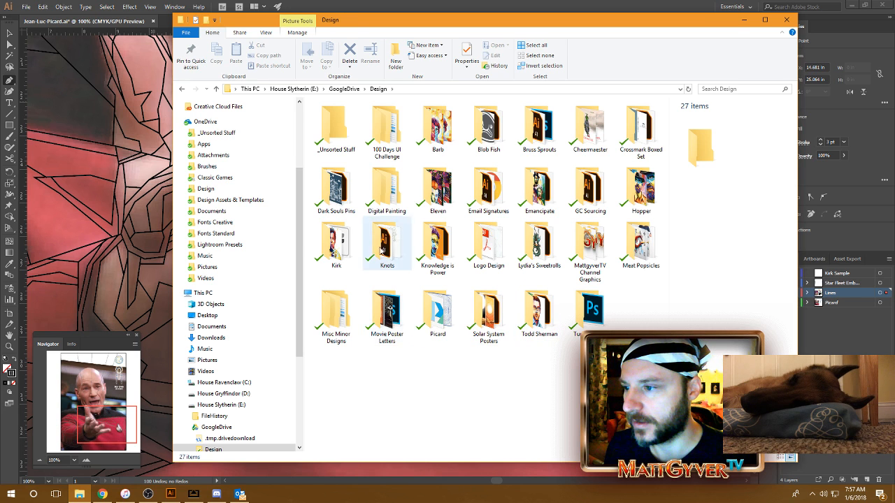
pyautogui.doubleClick(337, 246)
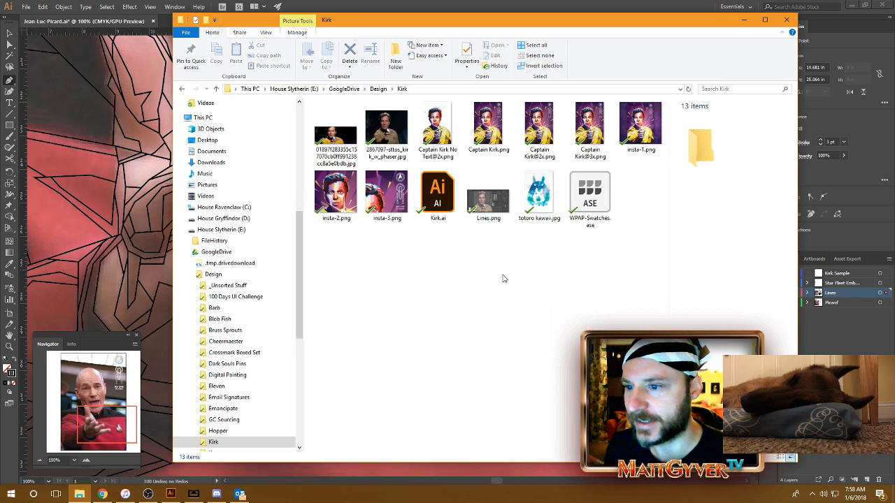
pyautogui.click(589, 203)
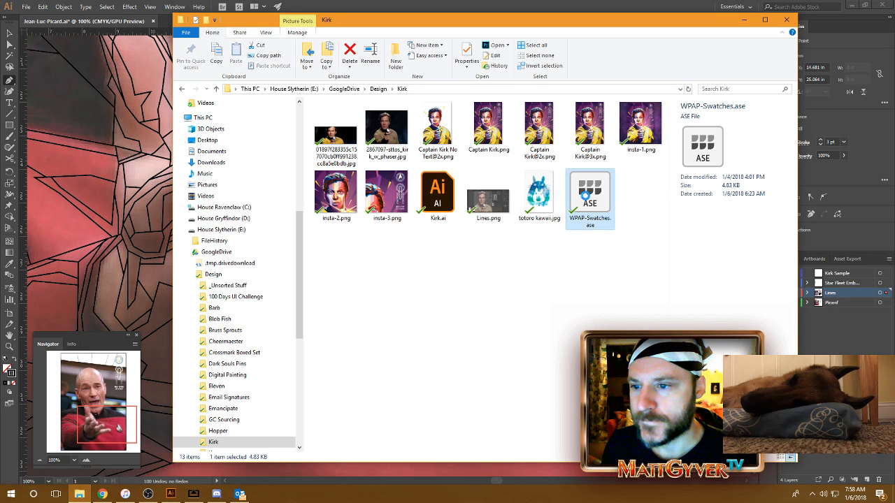
pyautogui.rightClick(585, 201)
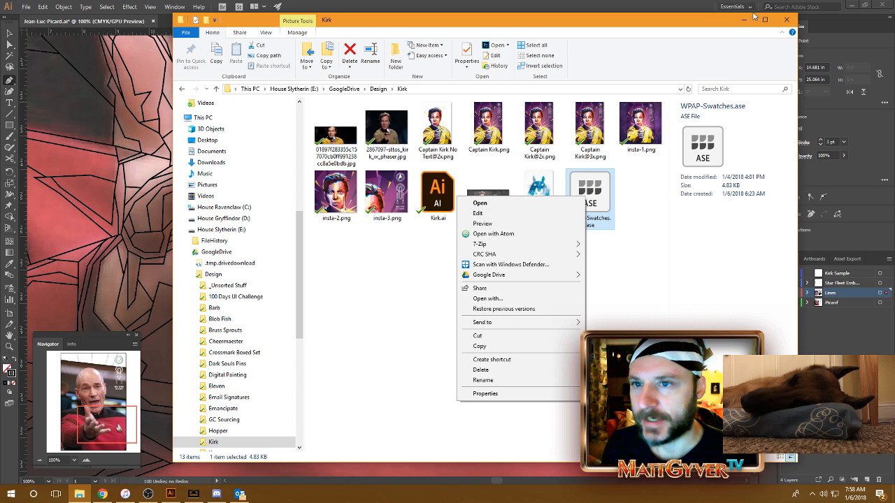
pyautogui.click(788, 20)
pyautogui.click(788, 20)
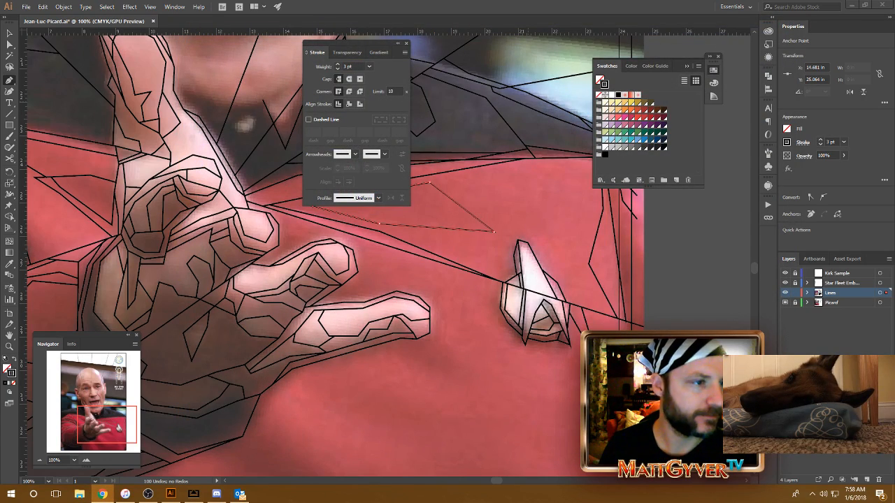
pyautogui.click(102, 494)
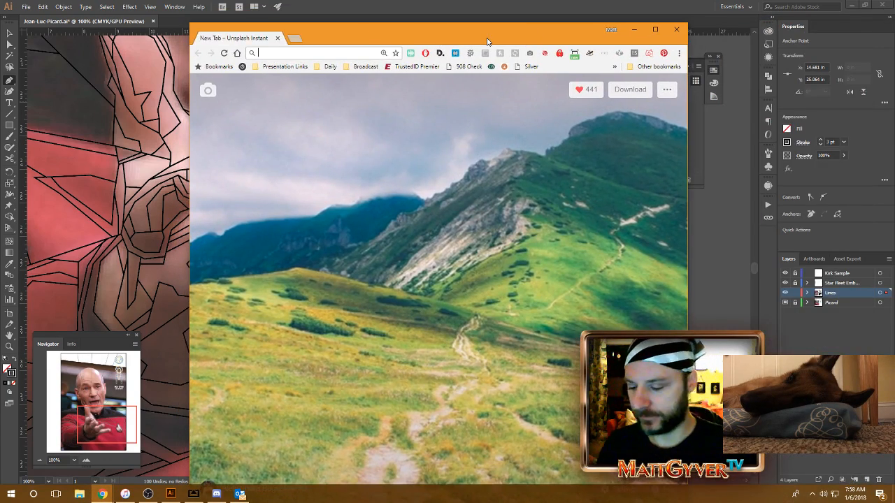
pyautogui.write('drive.google.com')
pyautogui.press('Return')
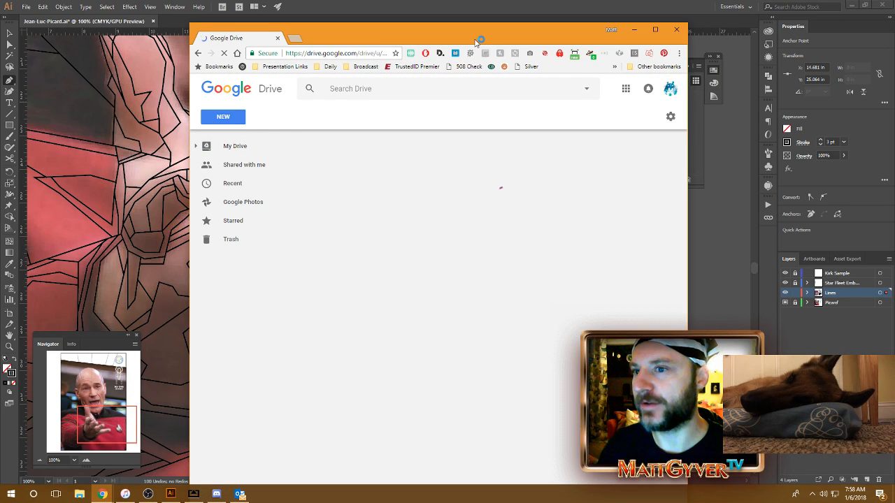
pyautogui.click(673, 94)
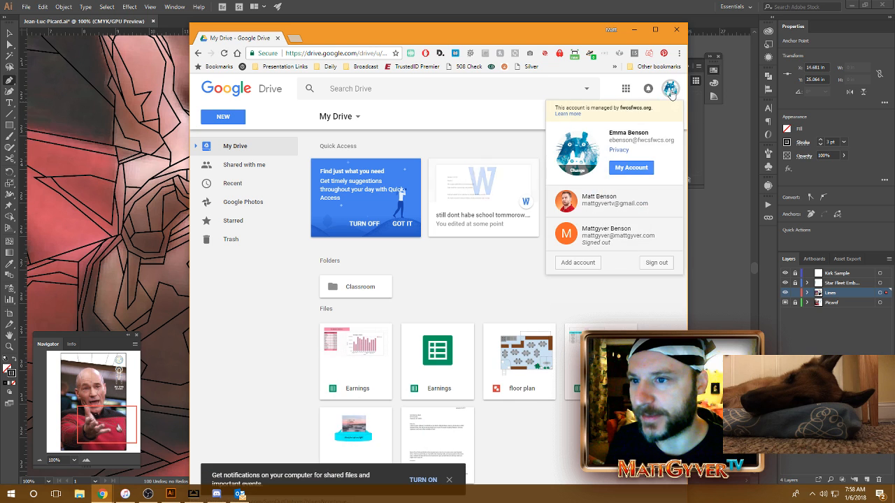
pyautogui.click(634, 29)
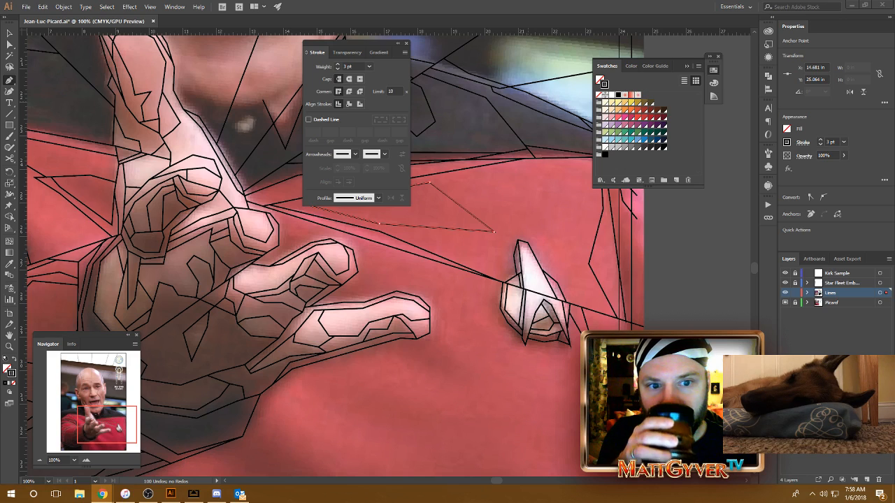
# - Bring the browser window with the signed-in Google Drive onto this screen and open its Design > Kirk folder
pyautogui.moveTo(894, 25); pyautogui.dragTo(408, 26)
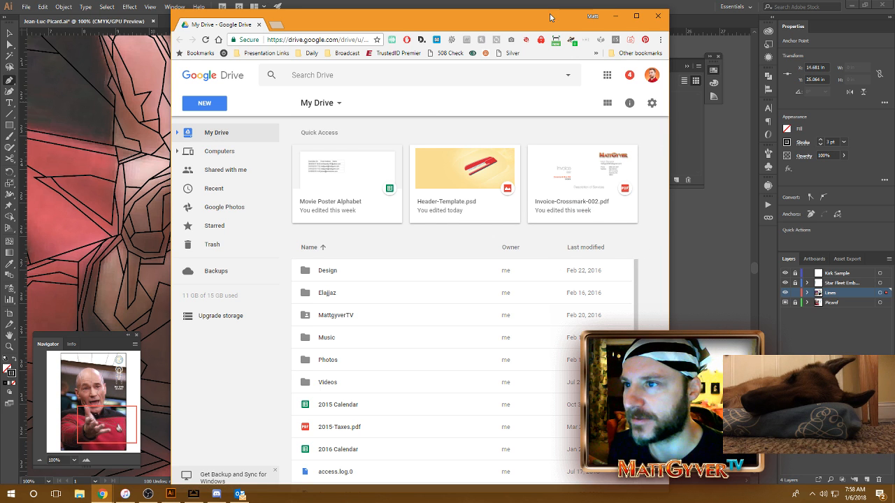
pyautogui.moveTo(551, 17); pyautogui.dragTo(551, 11)
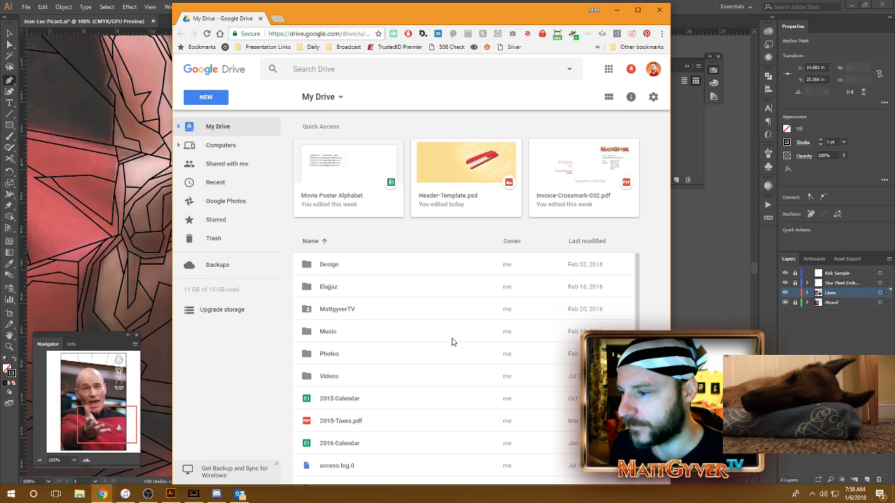
pyautogui.scroll(-3, 452, 342)
pyautogui.scroll(-2, 452, 342)
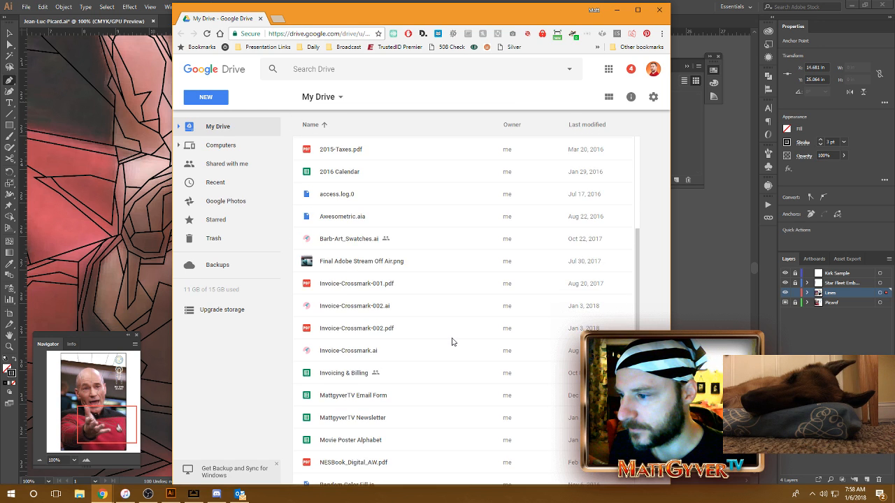
pyautogui.scroll(-1, 452, 341)
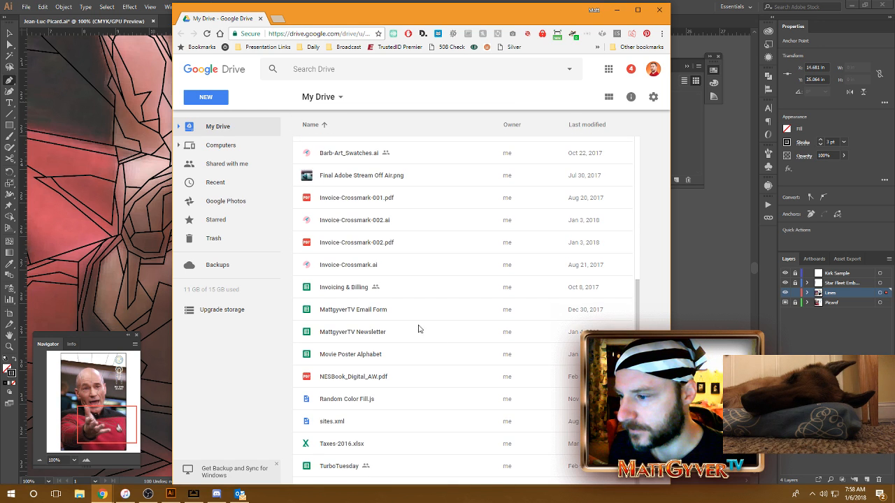
pyautogui.scroll(6, 394, 308)
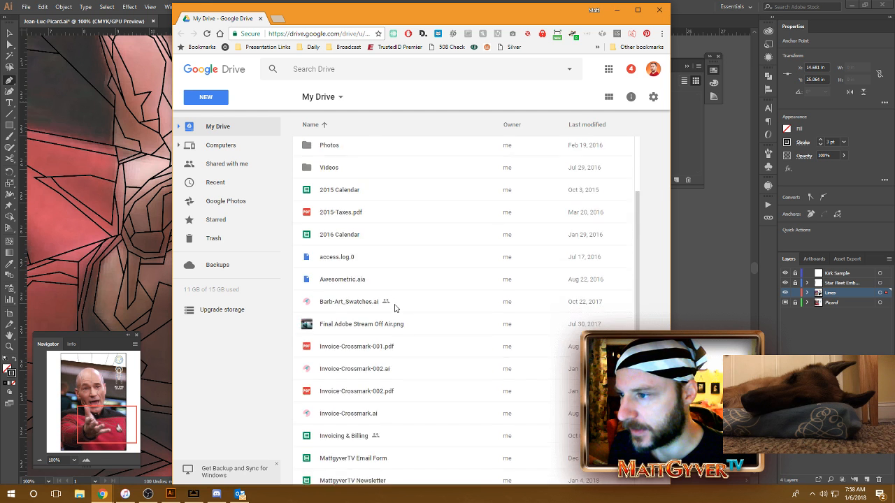
pyautogui.doubleClick(336, 266)
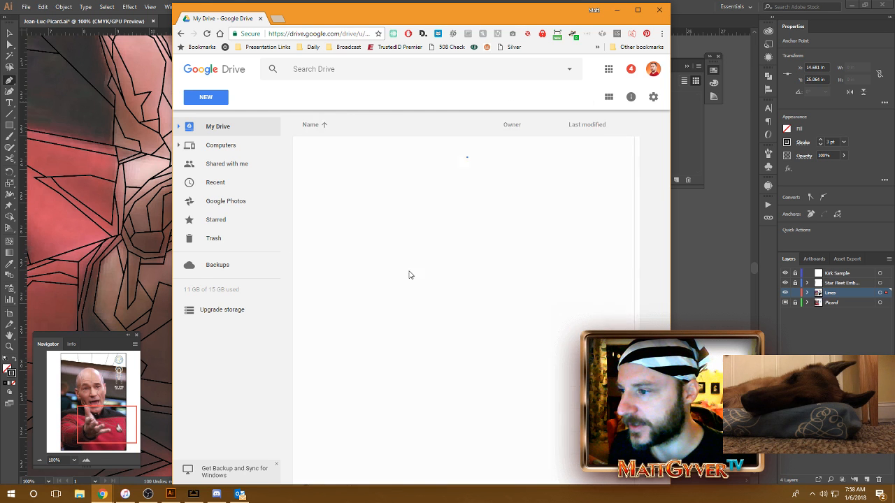
pyautogui.scroll(-4, 424, 297)
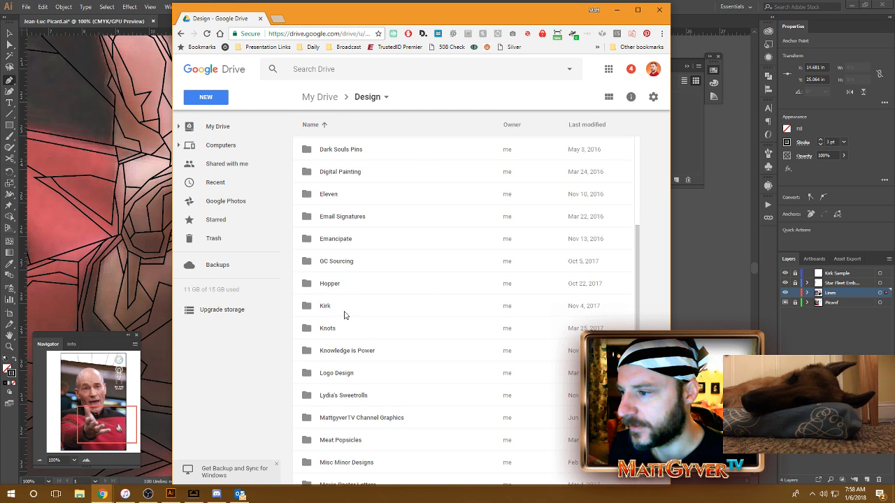
pyautogui.doubleClick(344, 311)
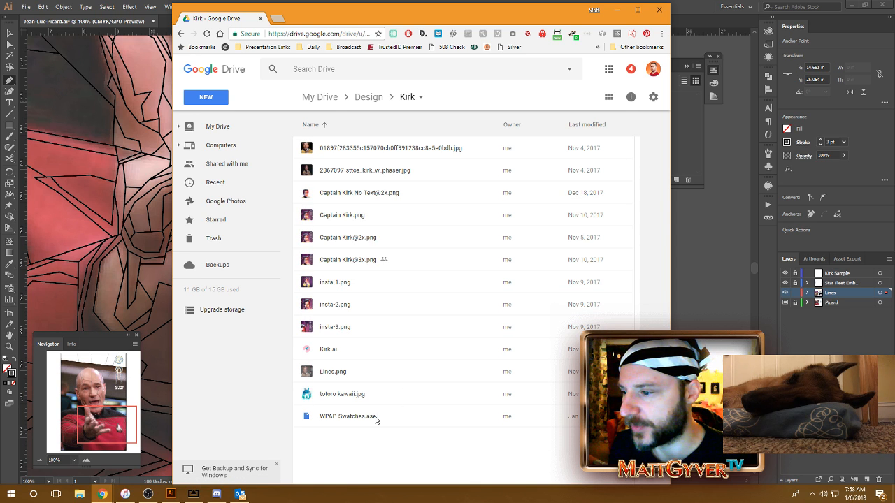
# - Turn on link sharing for WPAP-Swatches.ase, copy its view-only link, and put the browser window away
pyautogui.click(344, 418)
pyautogui.rightClick(344, 418)
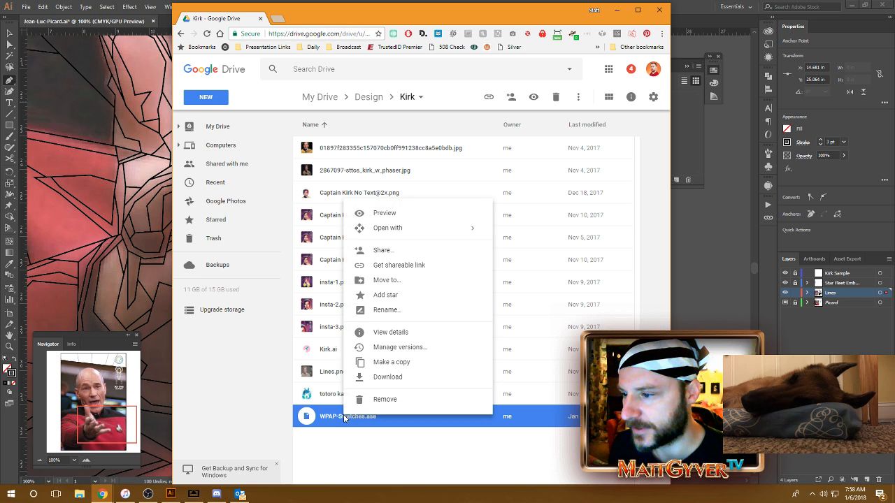
pyautogui.click(397, 251)
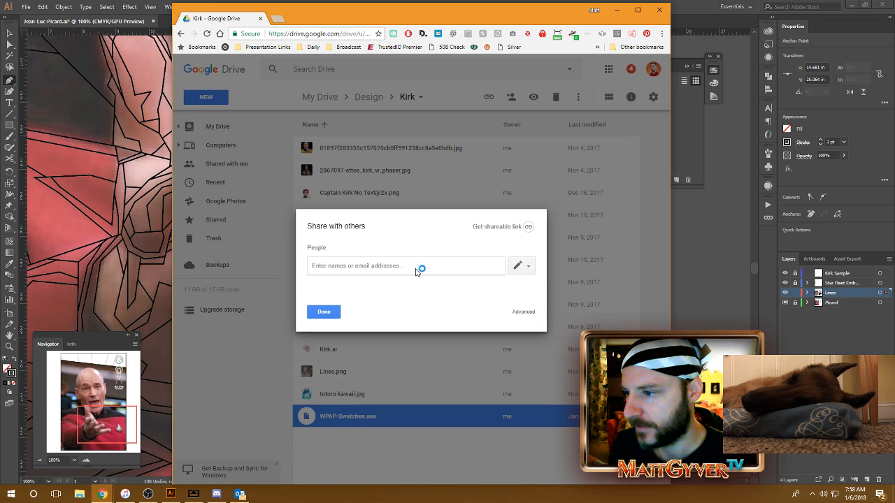
pyautogui.click(528, 226)
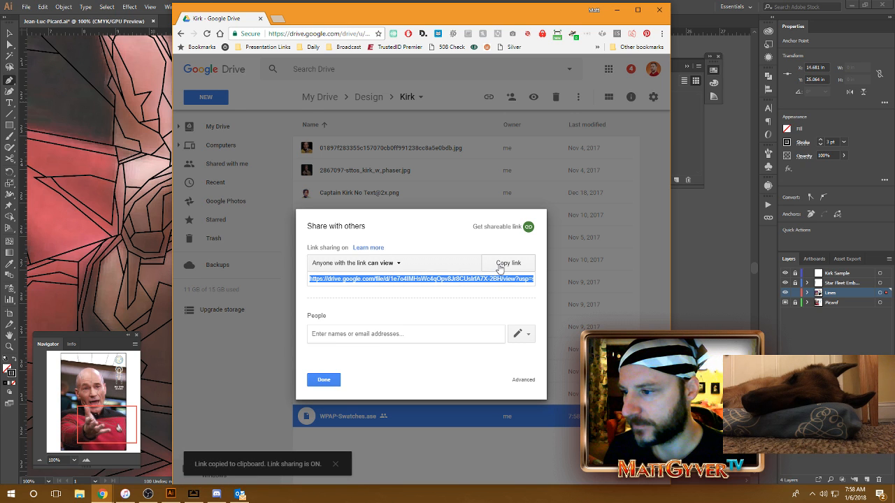
pyautogui.click(499, 269)
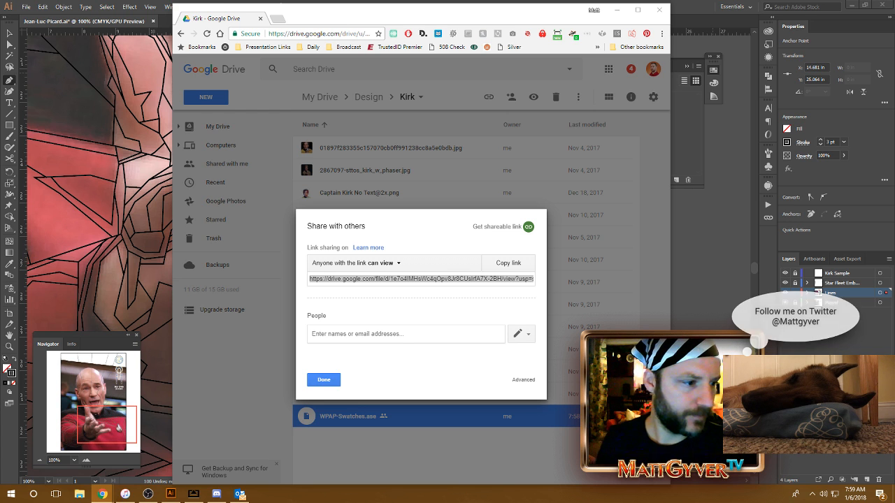
pyautogui.click(658, 10)
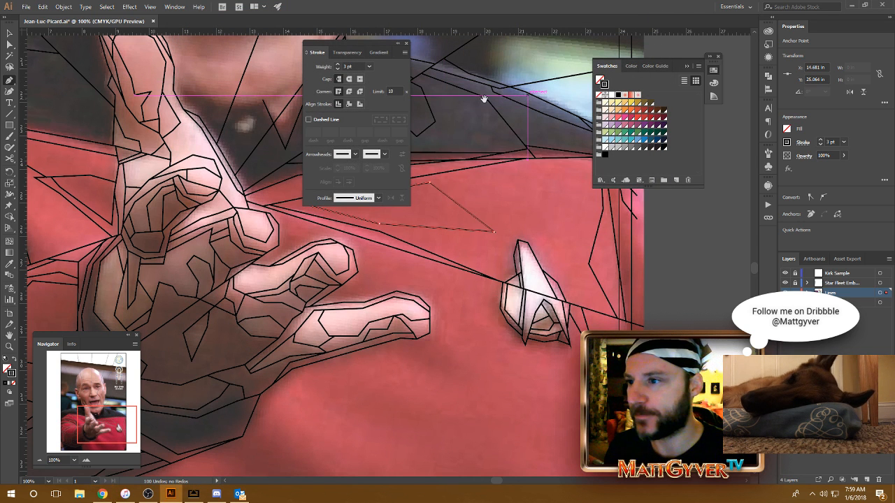
# - Start opening another swatch library in Illustrator and browse to the GoogleDrive Design > Kirk folder
pyautogui.press('v')
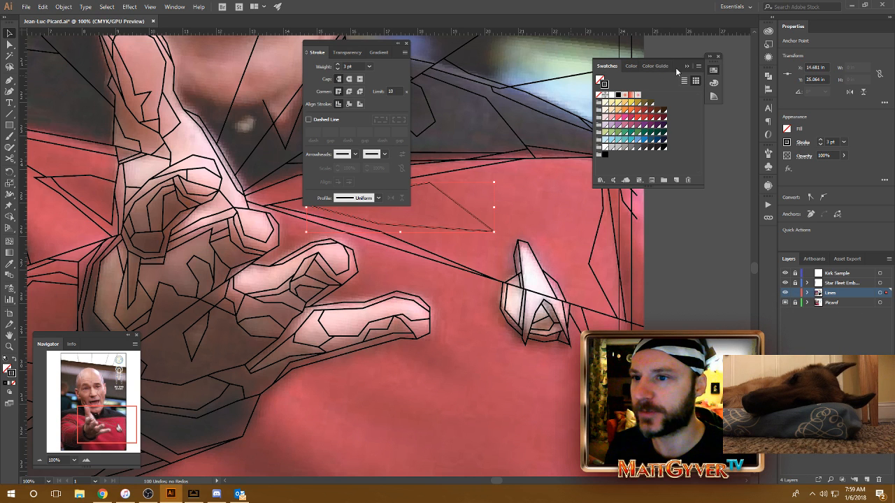
pyautogui.click(698, 67)
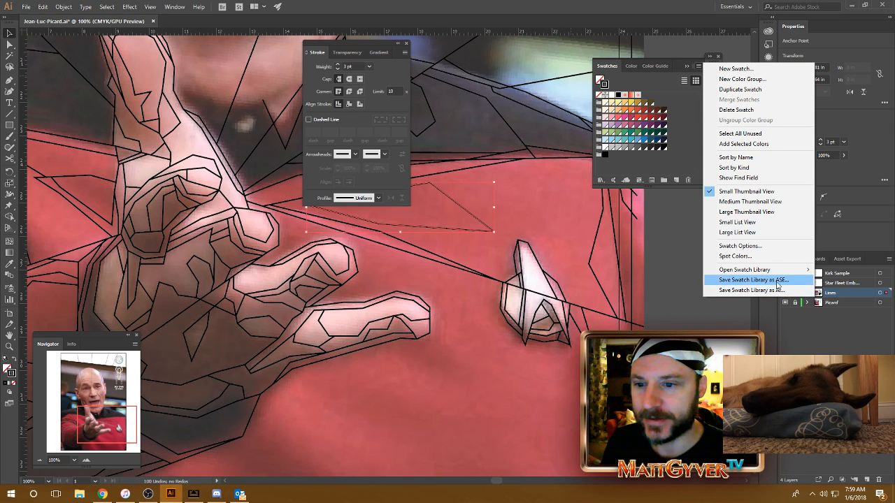
pyautogui.moveTo(778, 276)
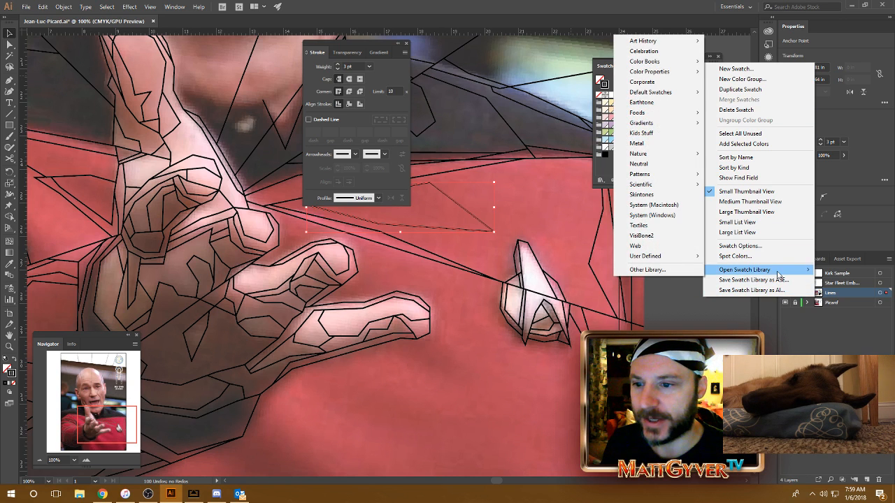
pyautogui.click(660, 271)
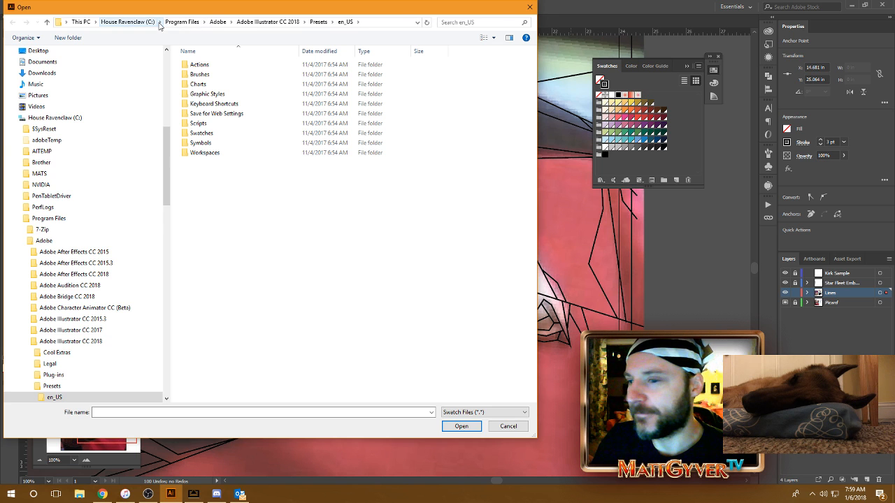
pyautogui.scroll(10, 63, 100)
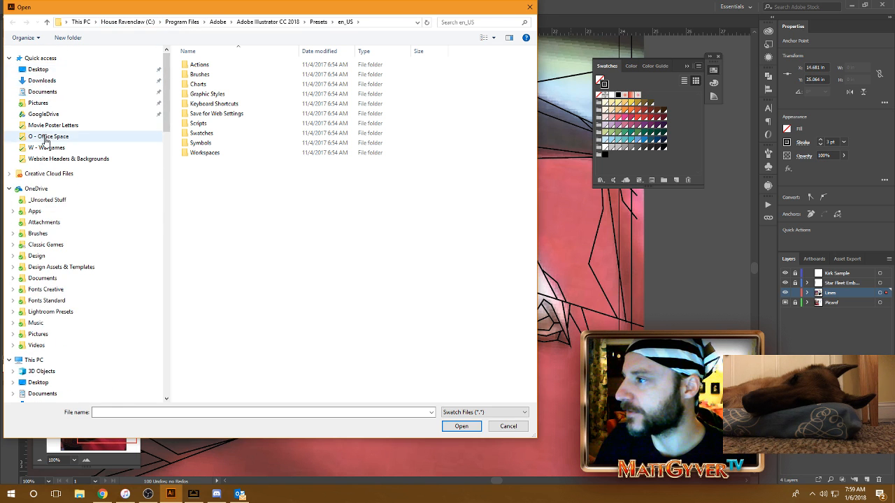
pyautogui.click(45, 116)
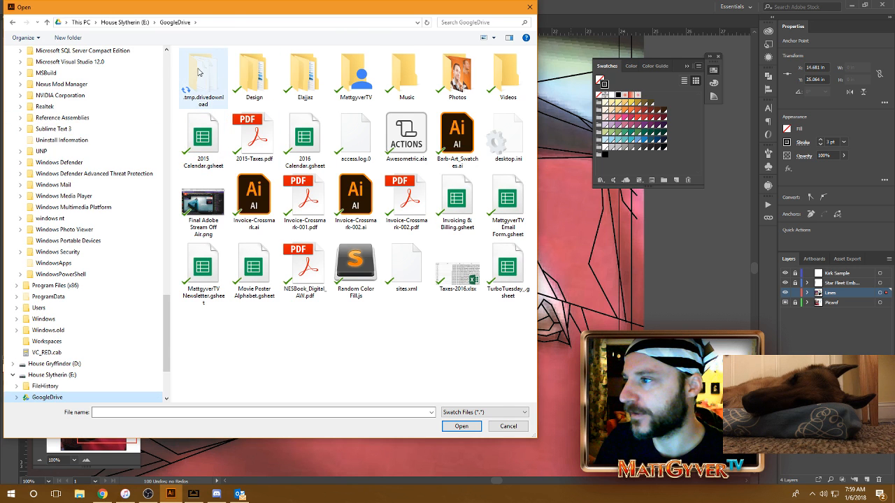
pyautogui.doubleClick(255, 72)
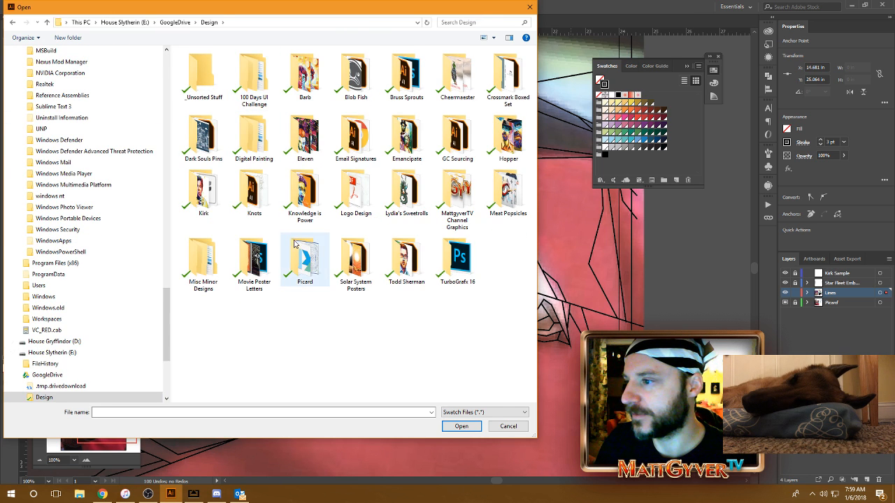
pyautogui.doubleClick(203, 190)
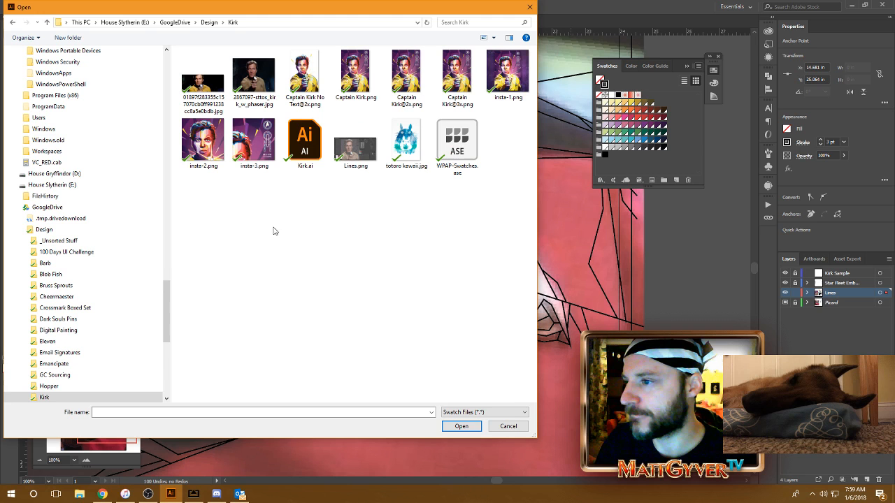
# - Load WPAP-Swatches.ase as a swatch library, heighten its panel to reveal all color groups, and place it beside the Stroke panel
pyautogui.click(460, 175)
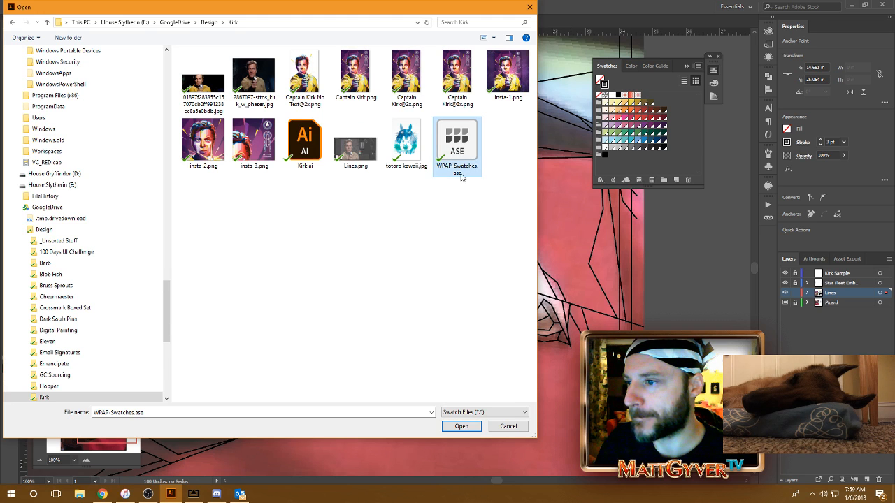
pyautogui.click(462, 426)
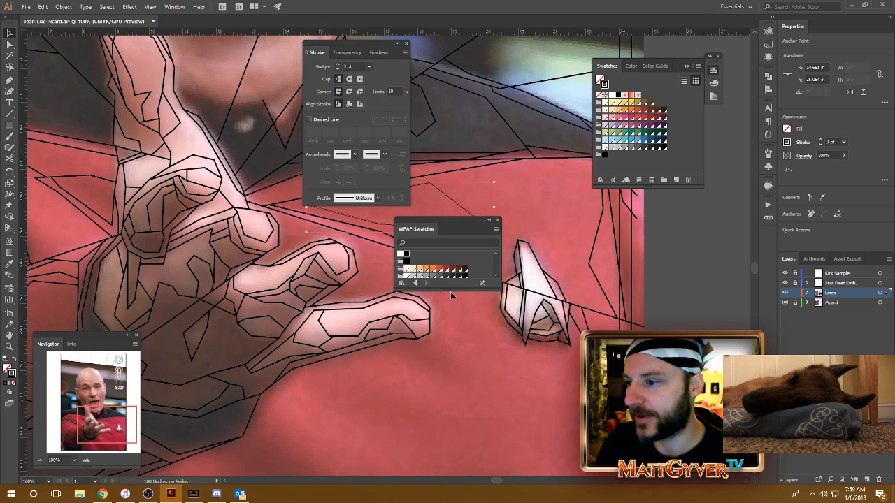
pyautogui.moveTo(451, 291); pyautogui.dragTo(450, 414)
pyautogui.moveTo(459, 221); pyautogui.dragTo(498, 39)
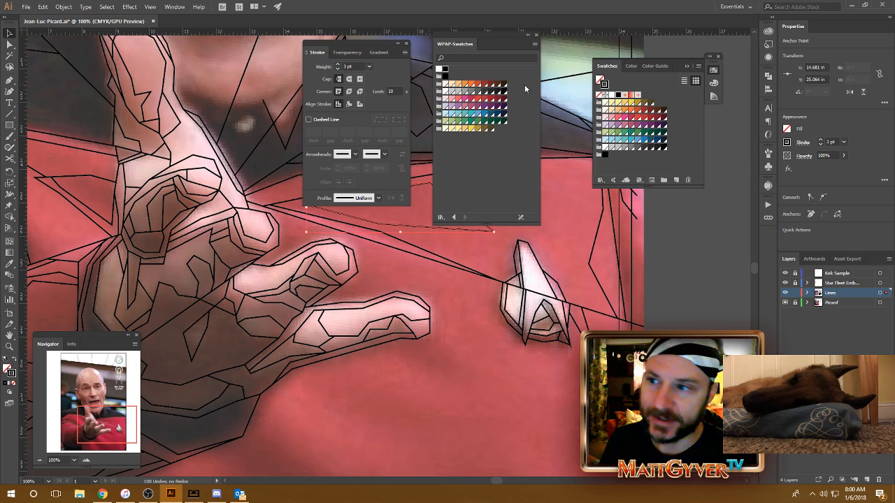
# - Add all color groups from the WPAP-Swatches library to the document's Swatches panel and heighten that panel slightly
pyautogui.click(438, 83)
pyautogui.keyDown('shift'); pyautogui.click(438, 129); pyautogui.keyUp('shift')
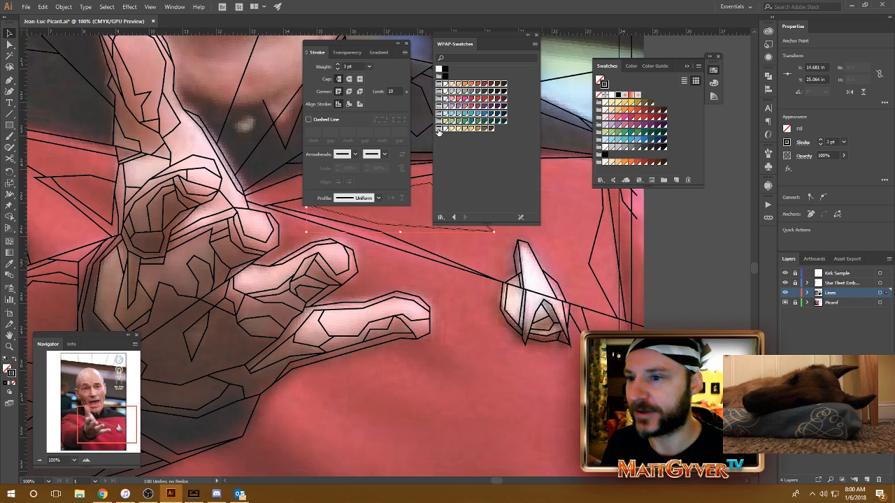
pyautogui.moveTo(439, 133); pyautogui.dragTo(677, 168)
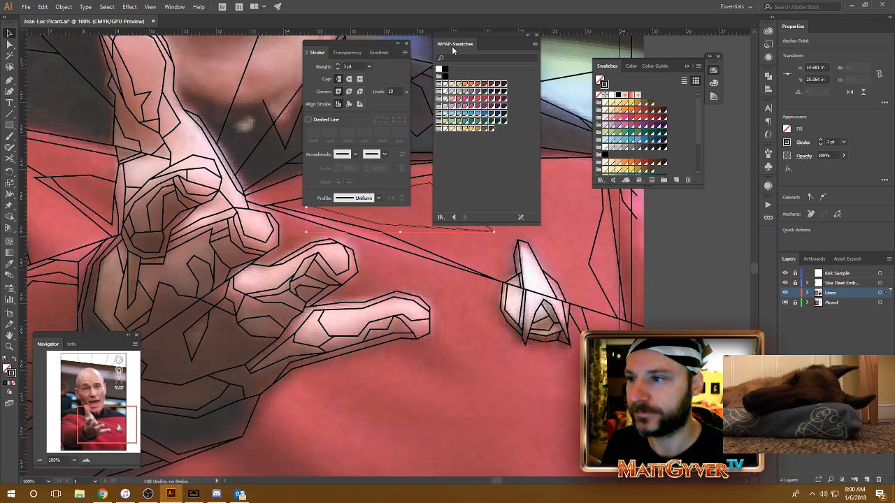
pyautogui.moveTo(652, 187)
pyautogui.mouseDown()
pyautogui.moveTo(652, 264)
pyautogui.moveTo(651, 194)
pyautogui.mouseUp()
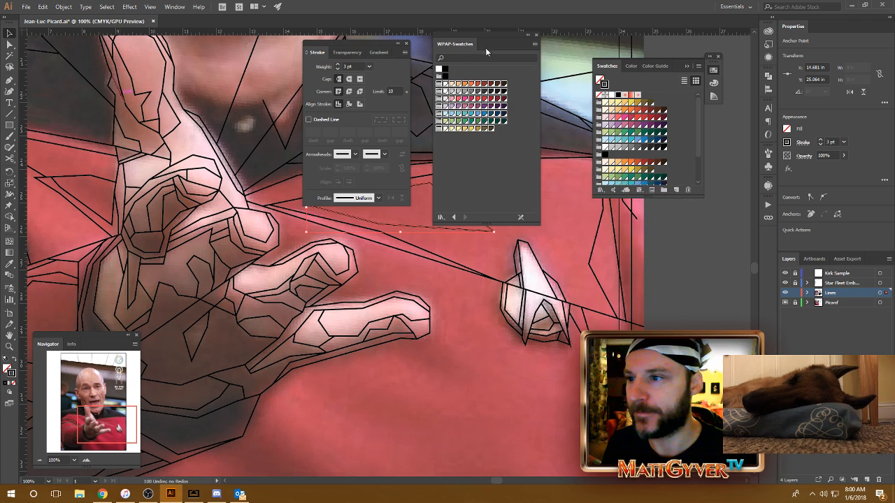
# - Close the WPAP-Swatches library panel, undo the addition of its color groups, and deselect the path on the uniform
pyautogui.click(536, 35)
pyautogui.hotkey('ctrl', 'z')
pyautogui.hotkey('ctrl', 'z')
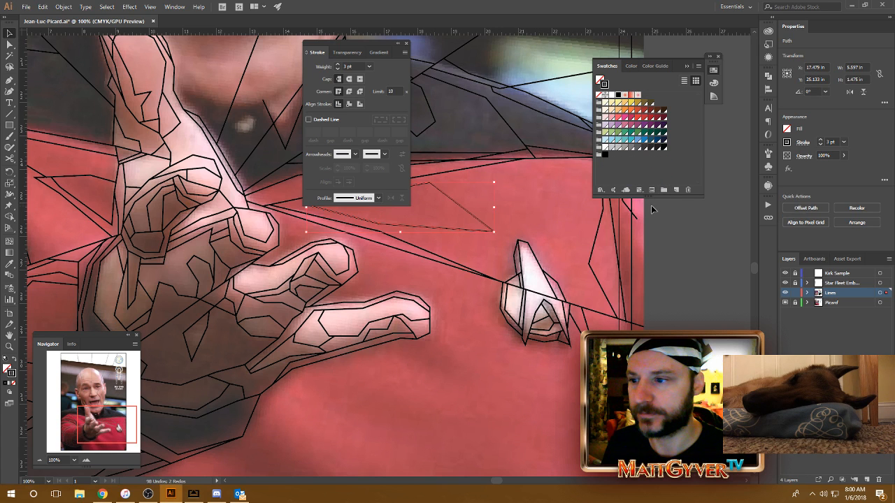
pyautogui.click(690, 246)
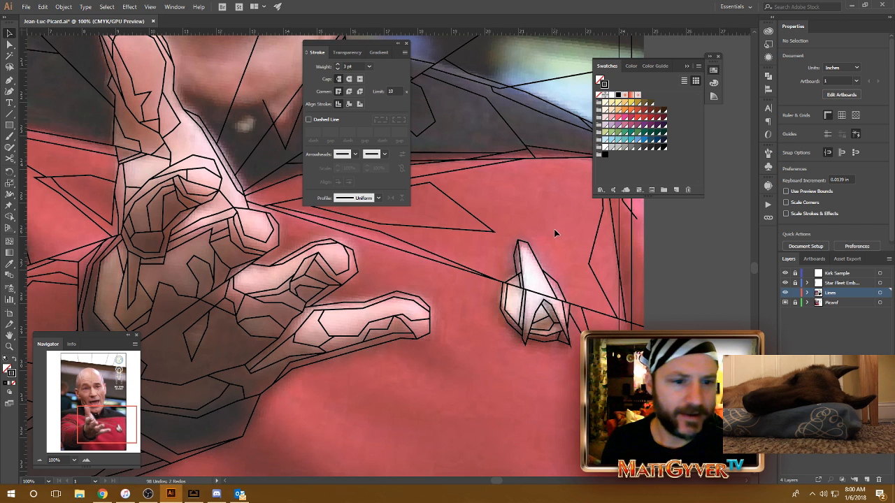
# - Examine the CMYK settings of the pink C=10 M=90 Y=2 K=0 swatch and leave them without changes
pyautogui.click(625, 119)
pyautogui.doubleClick(625, 119)
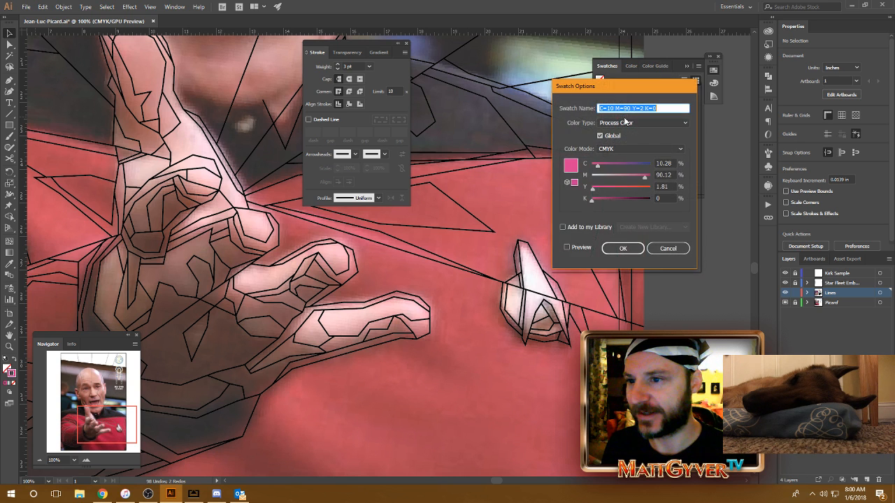
pyautogui.moveTo(621, 90); pyautogui.dragTo(488, 46)
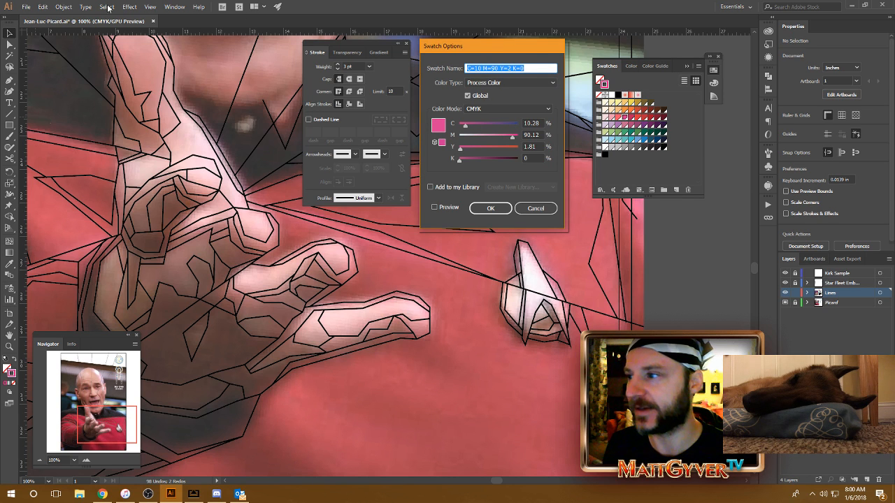
pyautogui.click(545, 211)
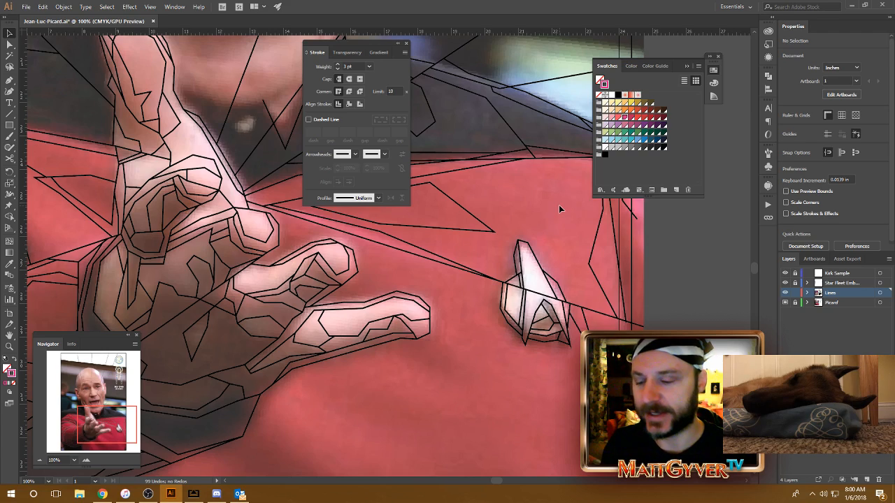
# - Take up the Pen tool and set the stroke color back to black for tracing the lower uniform
pyautogui.hotkey('ctrl', '-')
pyautogui.moveTo(475, 241); pyautogui.dragTo(555, 255)
pyautogui.hotkey('ctrl', '+')
pyautogui.moveTo(469, 219); pyautogui.dragTo(578, 214)
pyautogui.press('p')
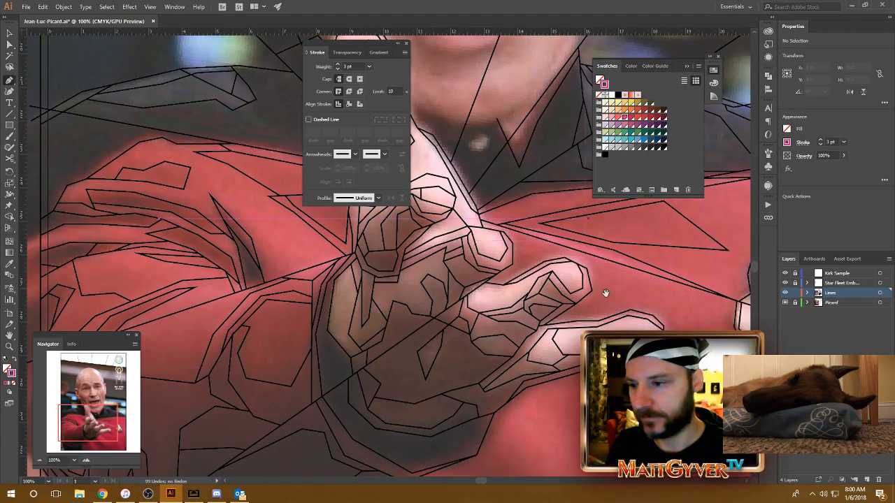
pyautogui.moveTo(603, 293); pyautogui.dragTo(523, 244)
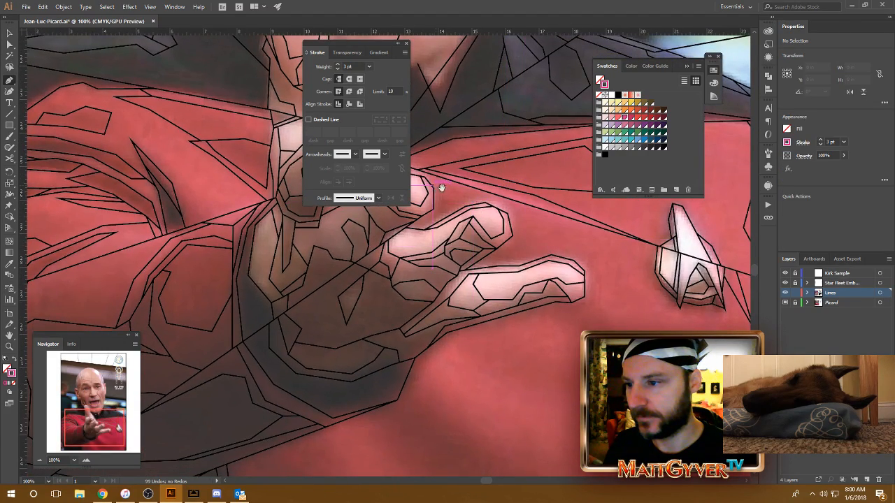
pyautogui.moveTo(486, 205); pyautogui.dragTo(451, 160)
pyautogui.moveTo(583, 219); pyautogui.dragTo(542, 188)
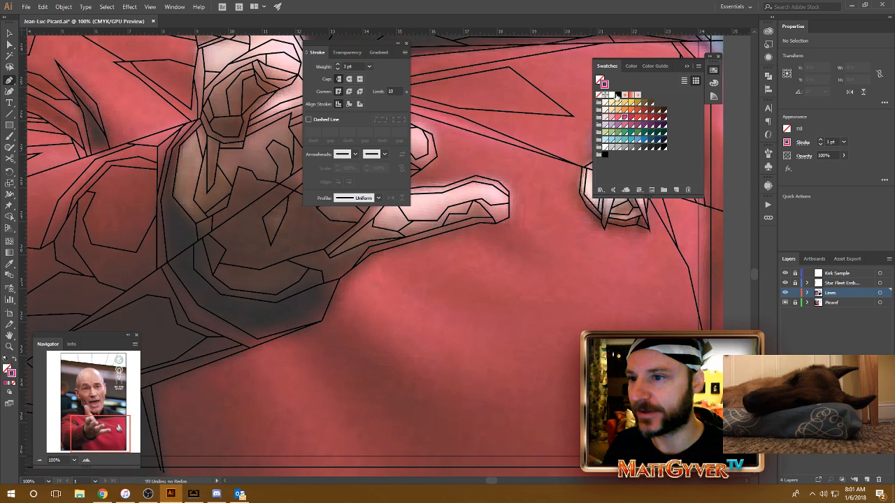
pyautogui.moveTo(553, 268); pyautogui.dragTo(506, 277)
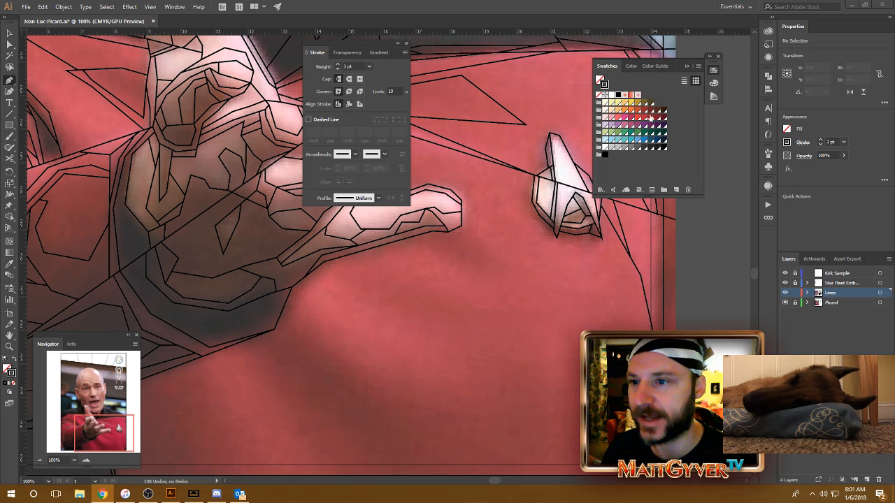
# - Trace the dark gap at the portrait's lower-right edge with two open paths, the longer one reaching up to the right border
pyautogui.click(690, 10)
pyautogui.moveTo(569, 371); pyautogui.dragTo(500, 296)
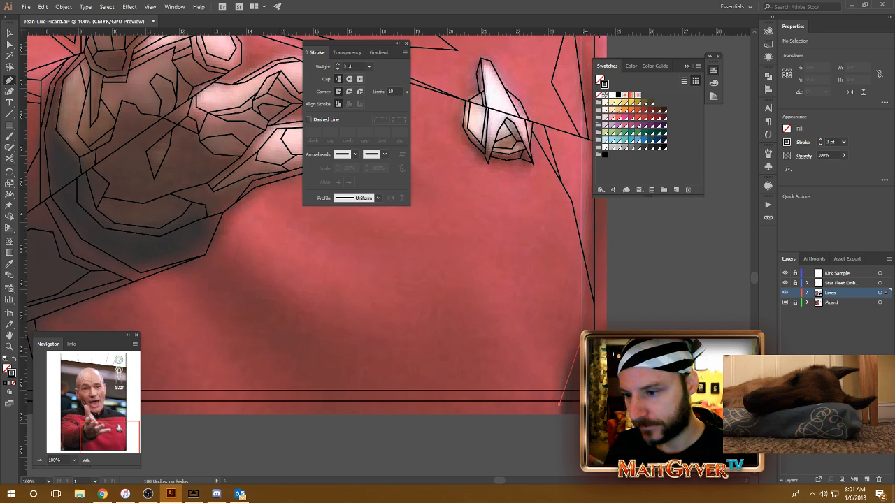
pyautogui.click(560, 404)
pyautogui.click(578, 339)
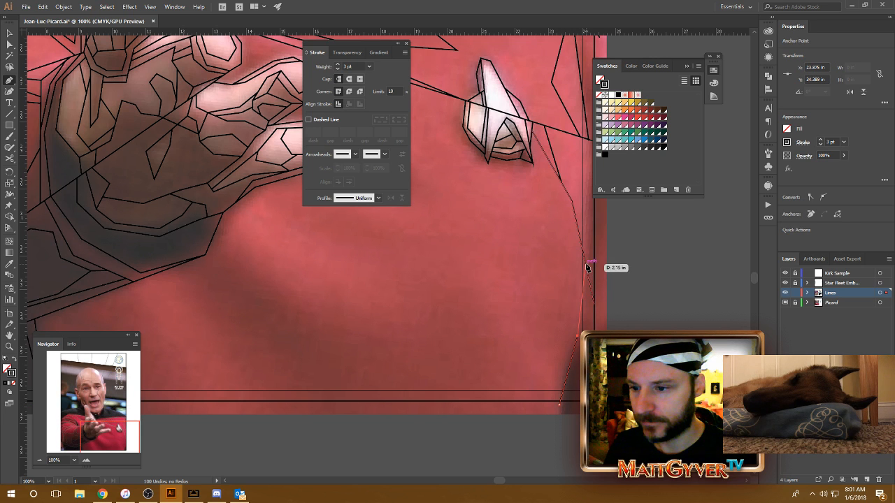
pyautogui.moveTo(569, 186); pyautogui.dragTo(515, 194)
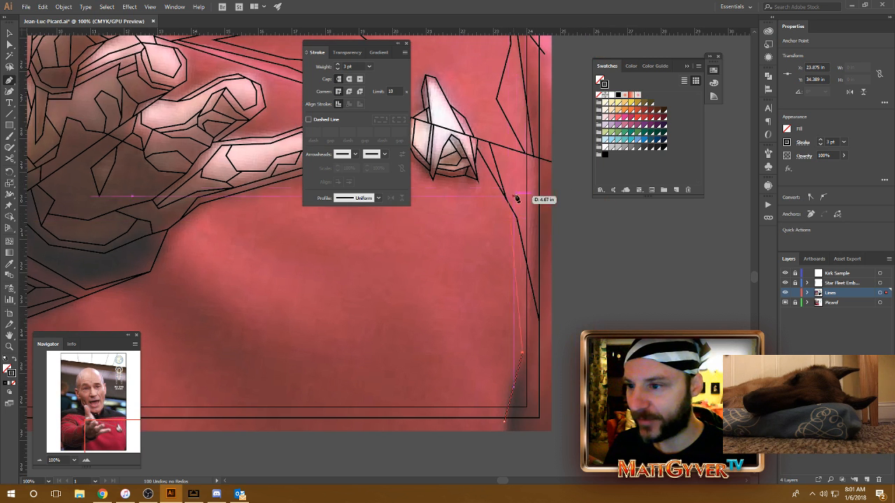
pyautogui.click(544, 170)
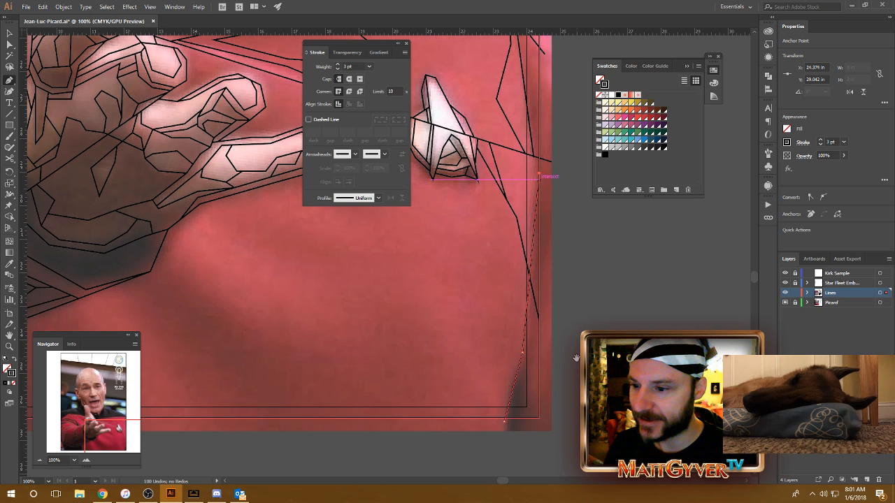
pyautogui.scroll(-3, 595, 290)
pyautogui.press('Escape')
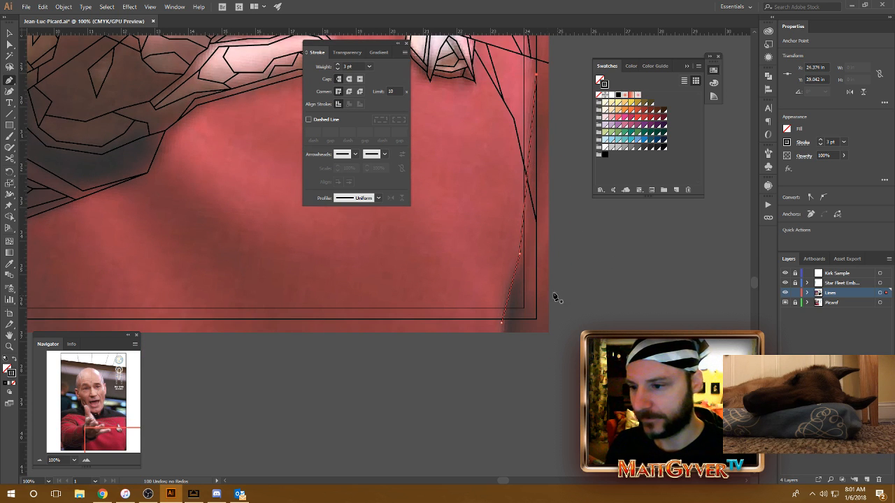
pyautogui.click(519, 334)
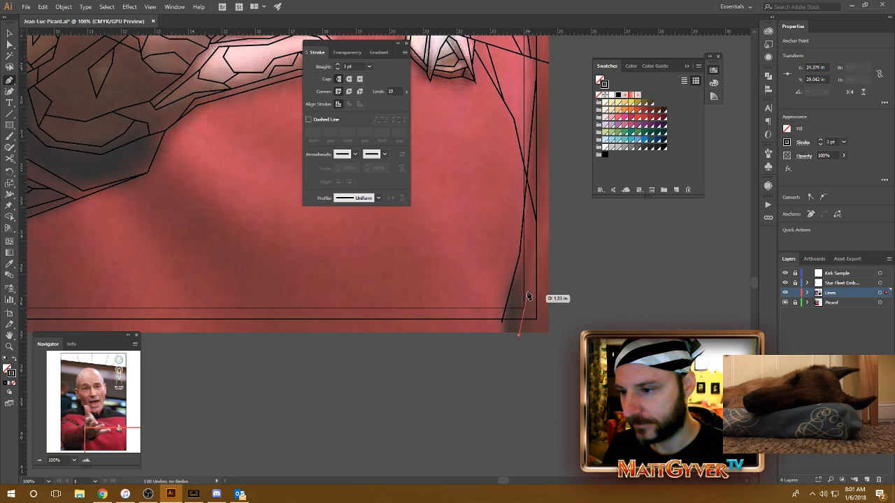
pyautogui.click(518, 258)
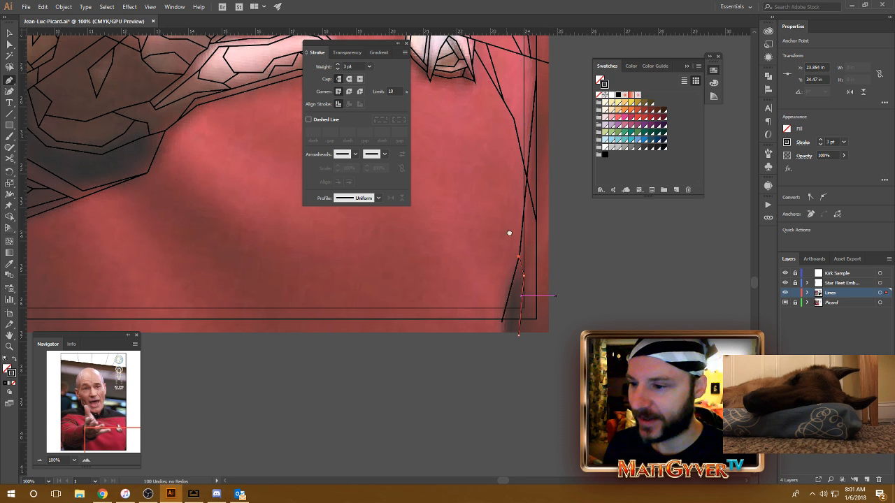
# - Draw a narrow, pointed fold shape on the uniform below the badge, running down toward the portrait's lower-right corner
pyautogui.scroll(4, 508, 233)
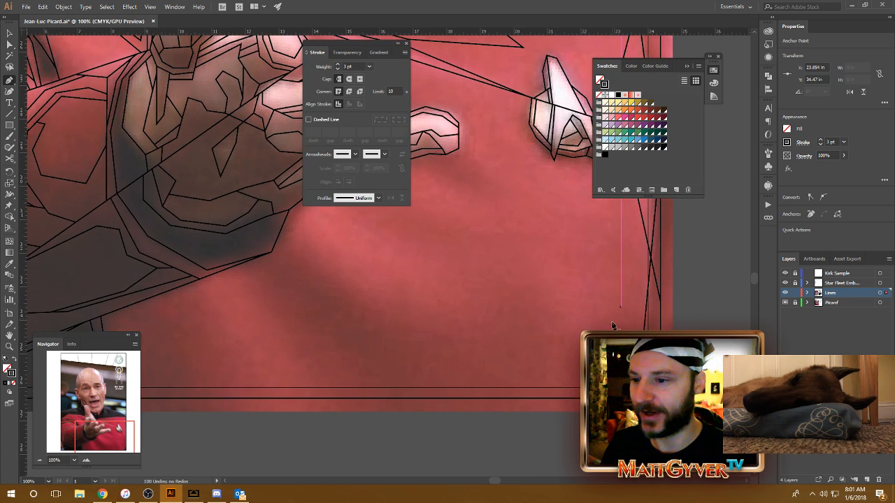
pyautogui.moveTo(585, 318); pyautogui.dragTo(599, 324)
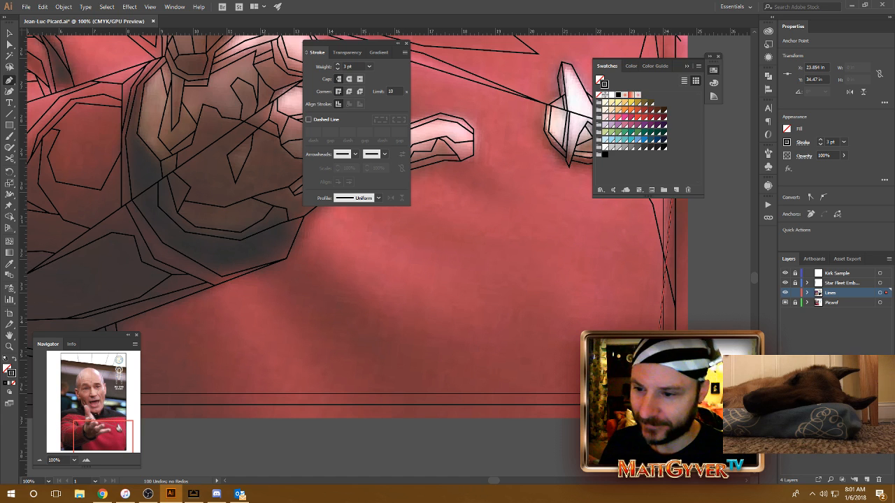
pyautogui.click(549, 250)
pyautogui.click(562, 283)
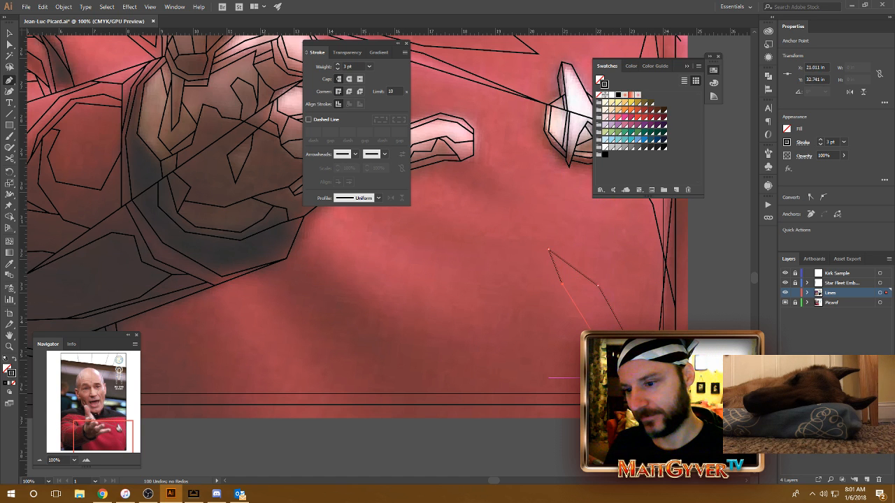
pyautogui.click(620, 381)
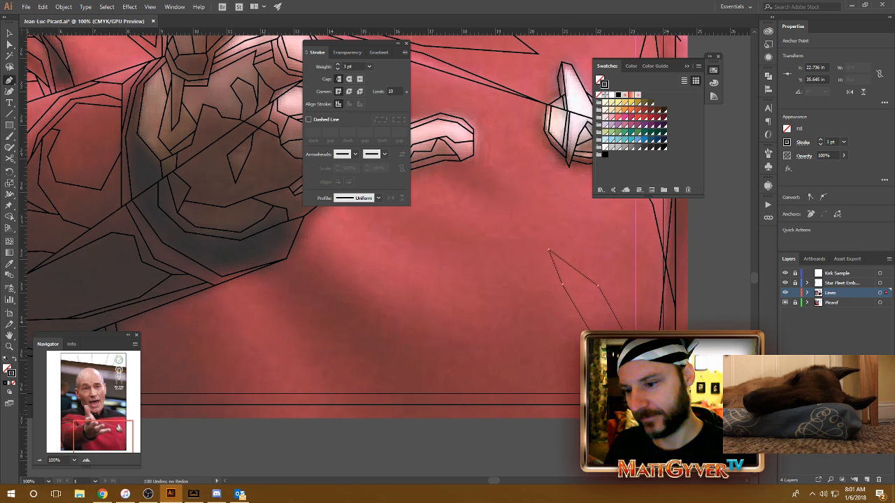
# - Outline the pointed shadow beside the lowest fingertip, from the tip out over the uniform and back to the finger's underside
pyautogui.moveTo(530, 333); pyautogui.dragTo(552, 367)
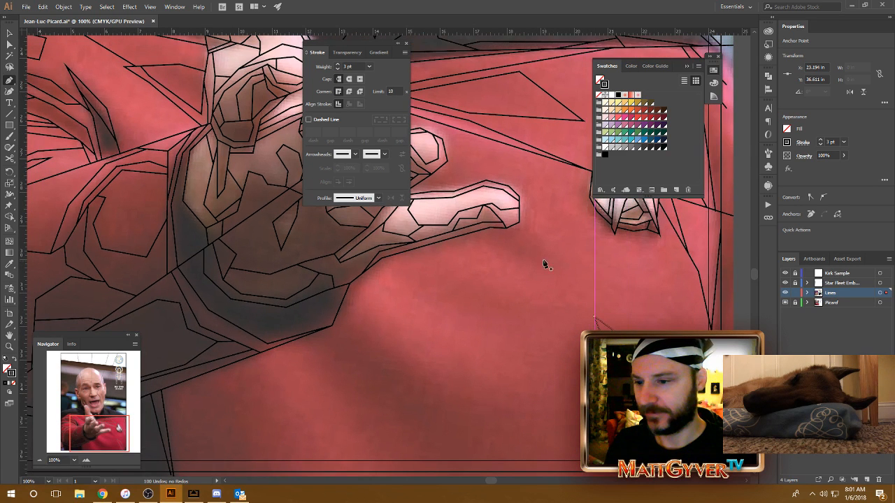
pyautogui.moveTo(537, 243); pyautogui.dragTo(531, 216)
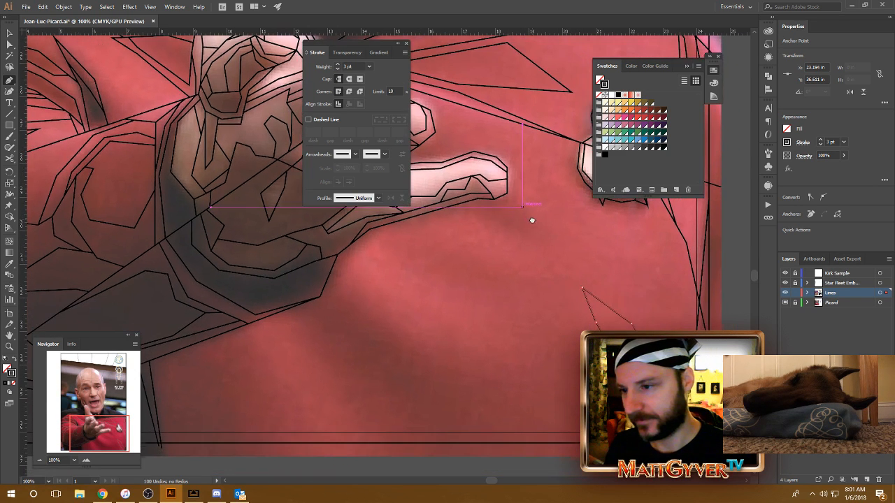
pyautogui.click(508, 185)
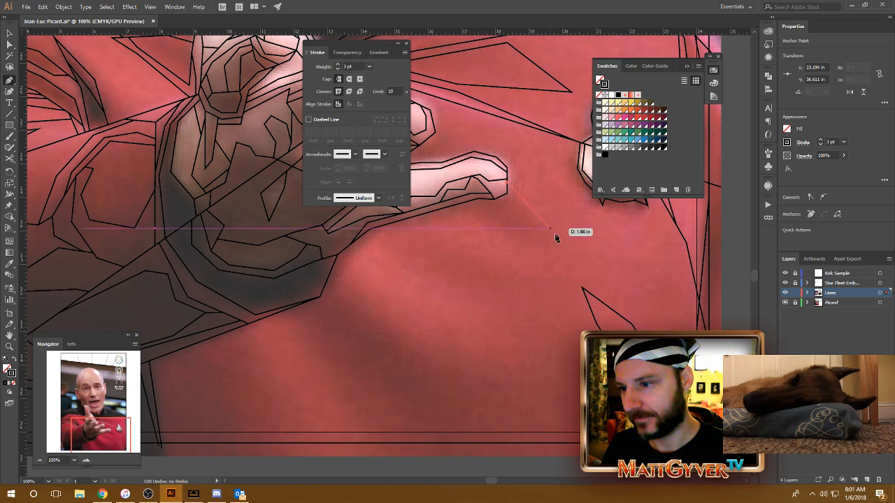
pyautogui.click(534, 236)
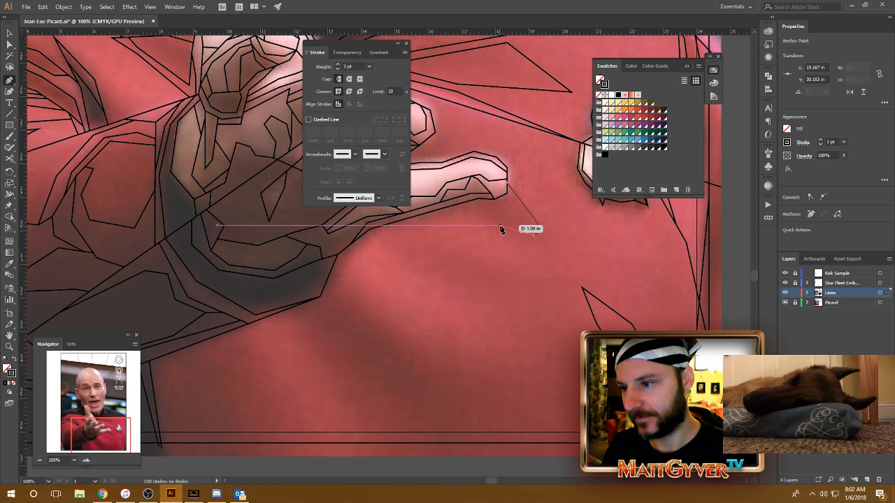
pyautogui.click(446, 210)
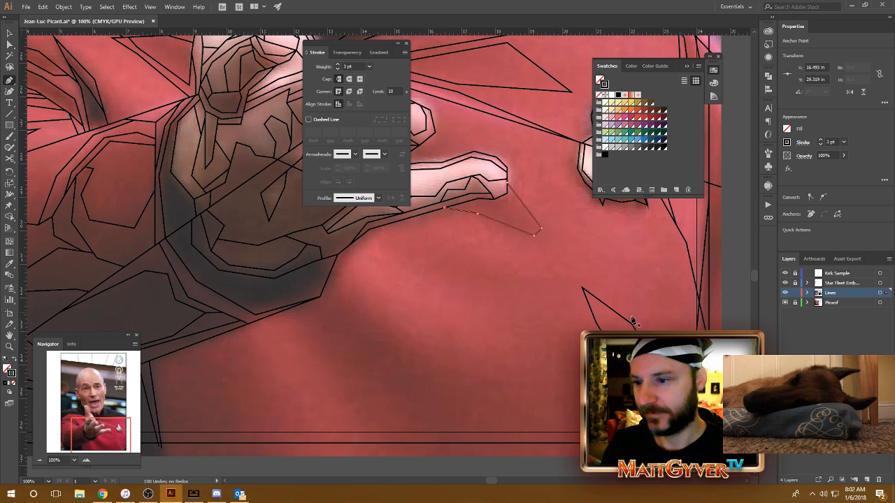
# - Outline an angular fold shape on the uniform below the lowest finger, starting and ending at the finger's underside
pyautogui.hotkey('ctrl', '-')
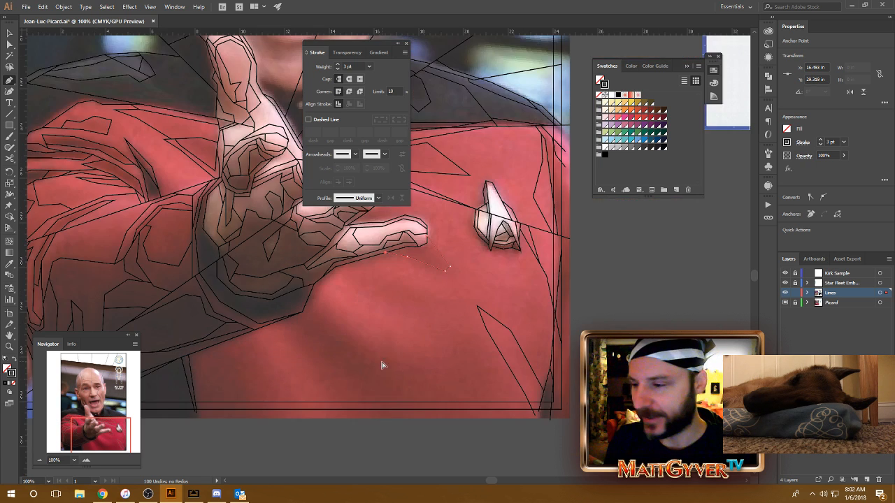
pyautogui.moveTo(422, 300); pyautogui.dragTo(564, 321)
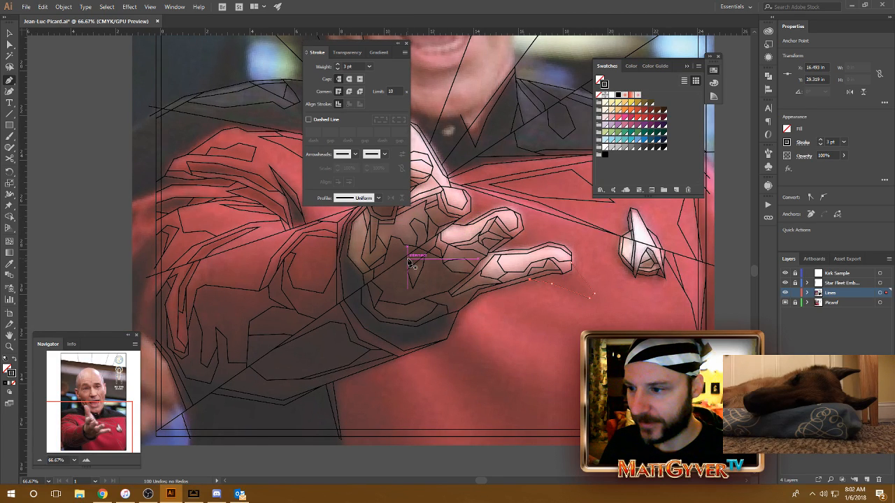
pyautogui.moveTo(476, 175); pyautogui.dragTo(484, 139)
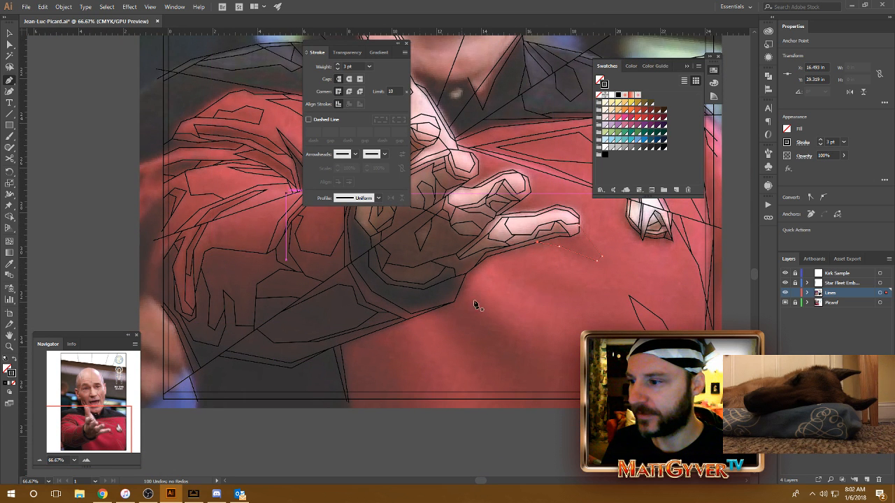
pyautogui.moveTo(371, 131); pyautogui.dragTo(417, 257)
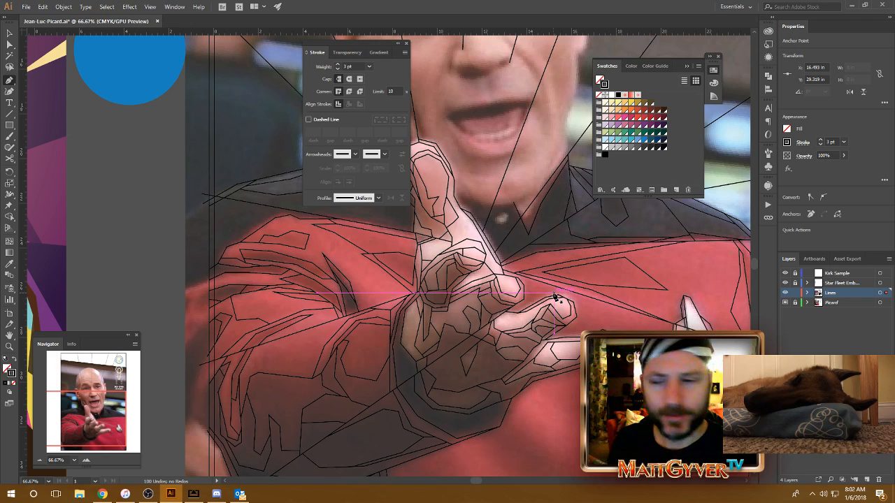
pyautogui.moveTo(658, 393); pyautogui.dragTo(583, 299)
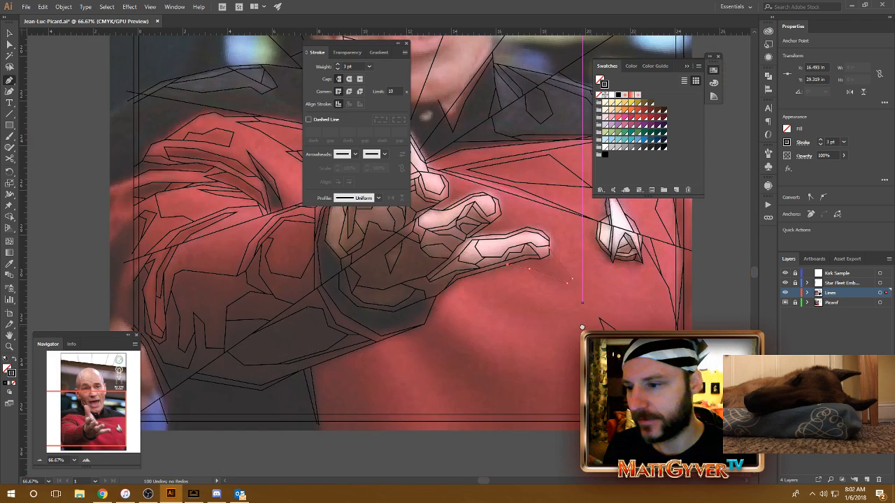
pyautogui.hotkey('ctrl', '=')
pyautogui.moveTo(616, 331); pyautogui.dragTo(668, 299)
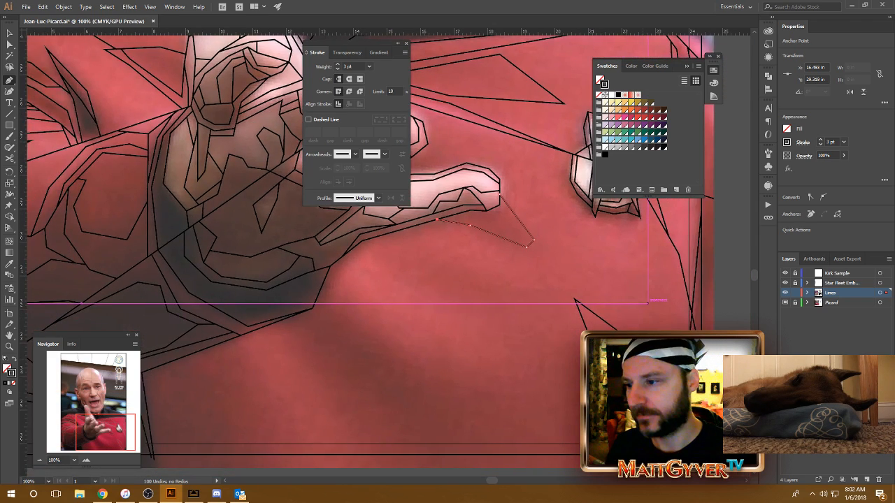
pyautogui.click(354, 249)
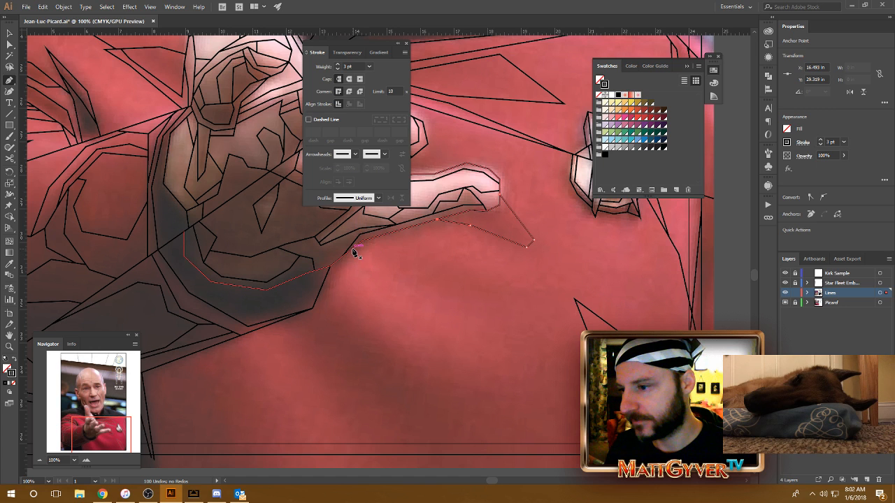
pyautogui.click(353, 251)
pyautogui.click(443, 315)
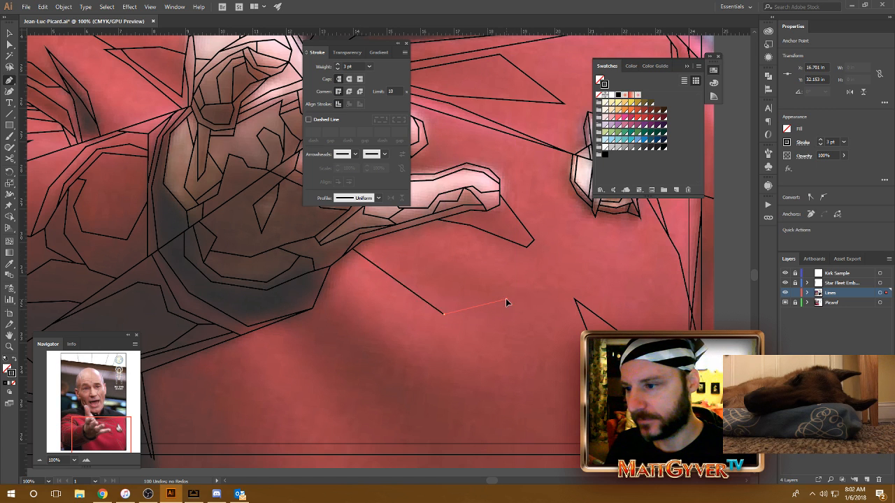
pyautogui.click(505, 300)
pyautogui.click(461, 262)
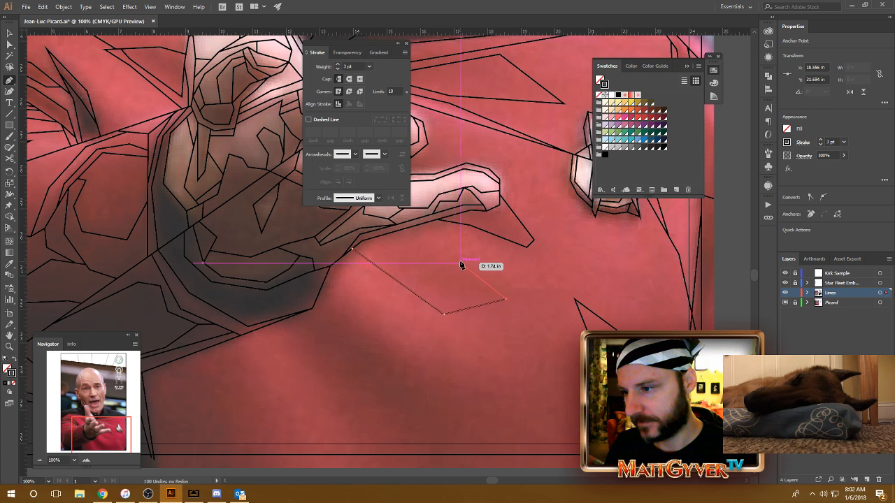
pyautogui.click(373, 240)
# - Outline a larger pointed fold from the hand's underside across the uniform, with a flat lower edge, back to the previous fold's lowest corner, and deselect it
pyautogui.scroll(-3, 539, 326)
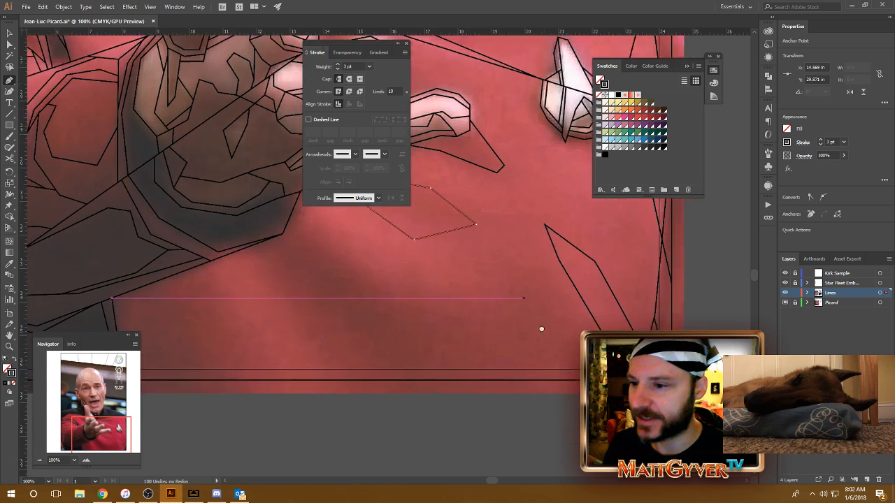
pyautogui.hscroll(-3, 538, 323)
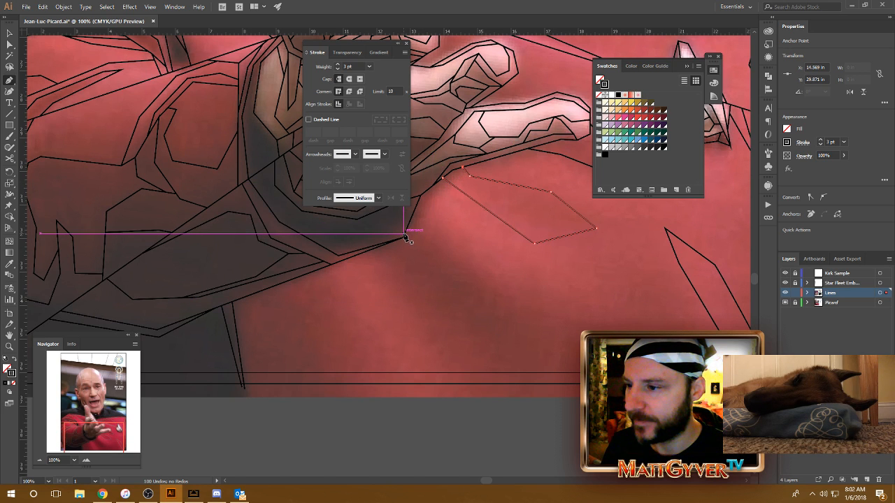
pyautogui.click(433, 186)
pyautogui.click(415, 232)
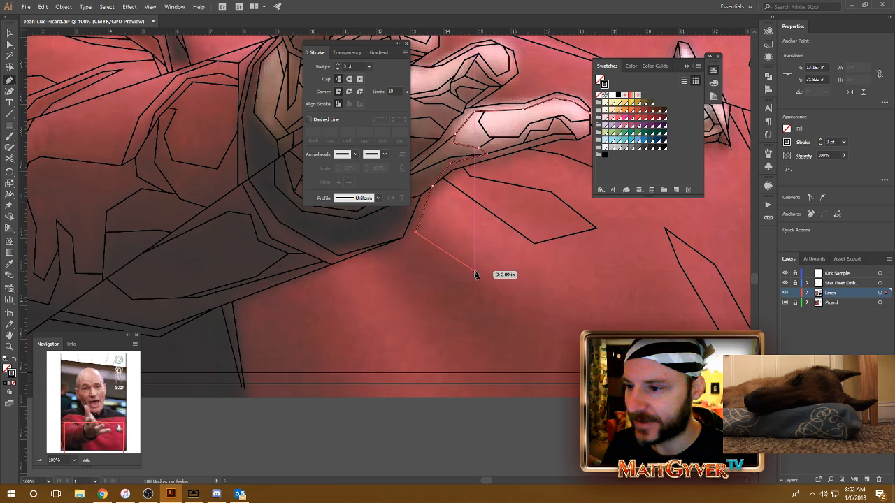
pyautogui.click(474, 275)
pyautogui.moveTo(549, 316); pyautogui.dragTo(497, 296)
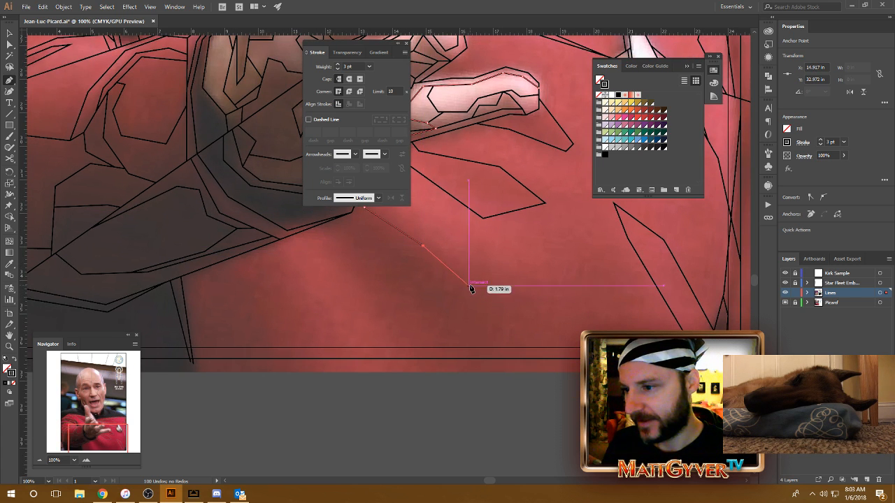
pyautogui.click(475, 282)
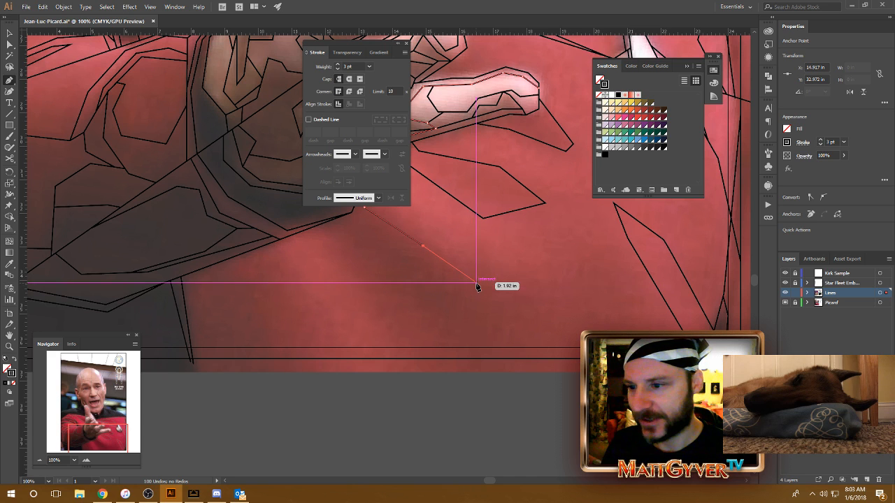
pyautogui.click(605, 282)
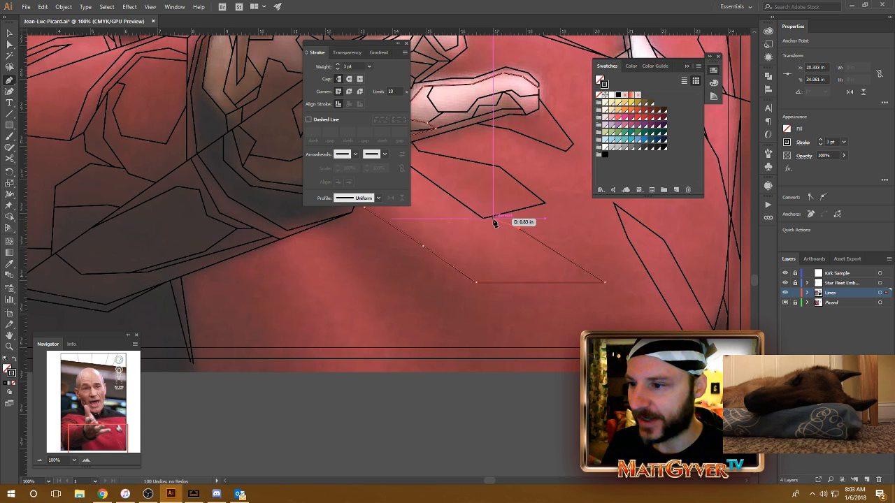
pyautogui.click(488, 218)
pyautogui.press('Escape')
pyautogui.press('space')
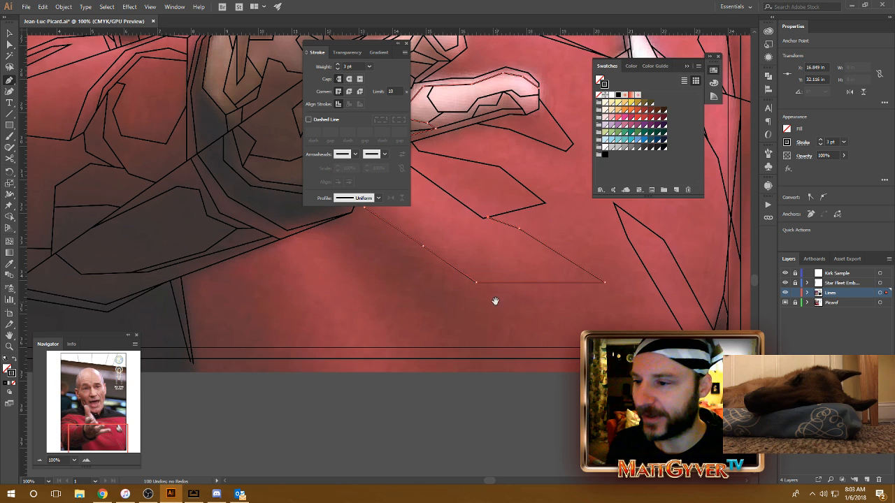
pyautogui.moveTo(493, 301); pyautogui.dragTo(567, 326)
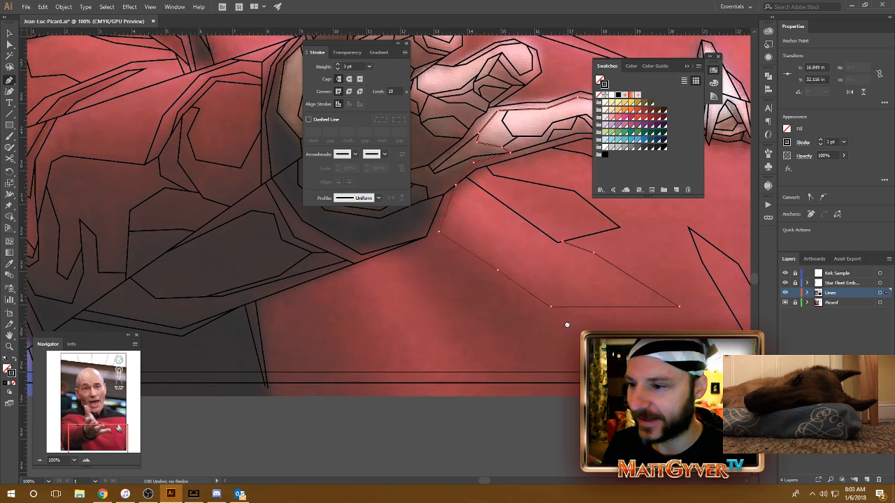
pyautogui.keyDown('ctrl'); pyautogui.click(482, 235); pyautogui.keyUp('ctrl')
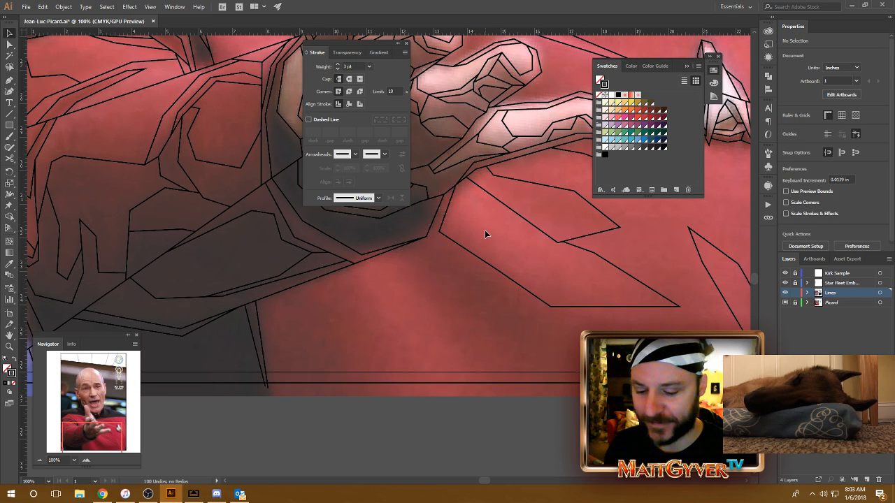
# - Draw a three-point dividing line inside the larger fold, from its upper edge beside the hand to its flat lower edge
pyautogui.click(446, 210)
pyautogui.click(535, 287)
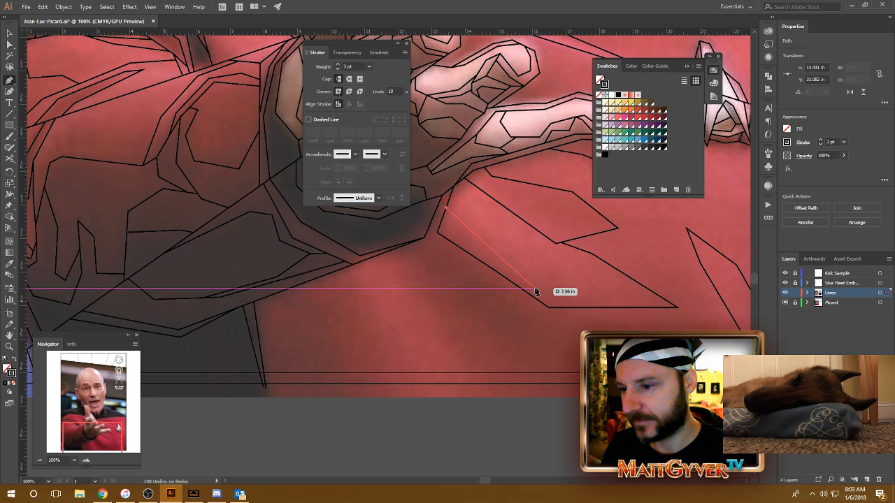
pyautogui.click(582, 307)
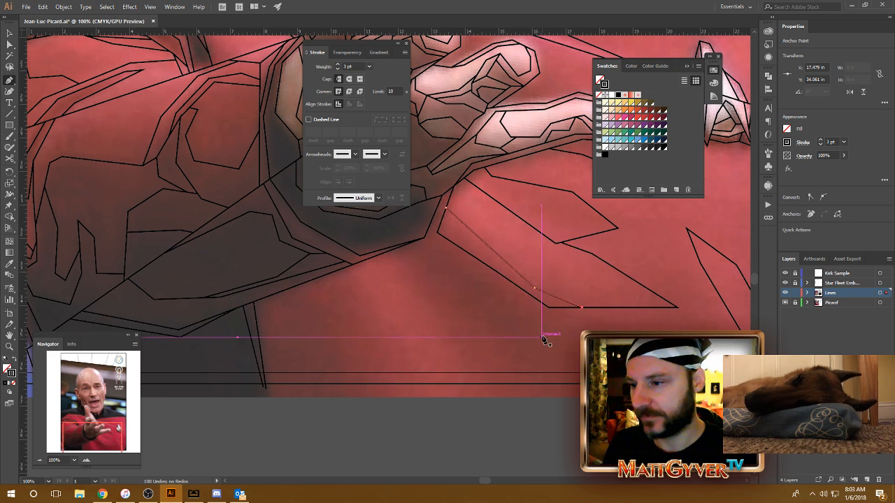
# - Trace a long bent fold line from the sleeve's lower edge beneath the wrist down to the portrait's bottom border
pyautogui.moveTo(539, 341); pyautogui.dragTo(591, 339)
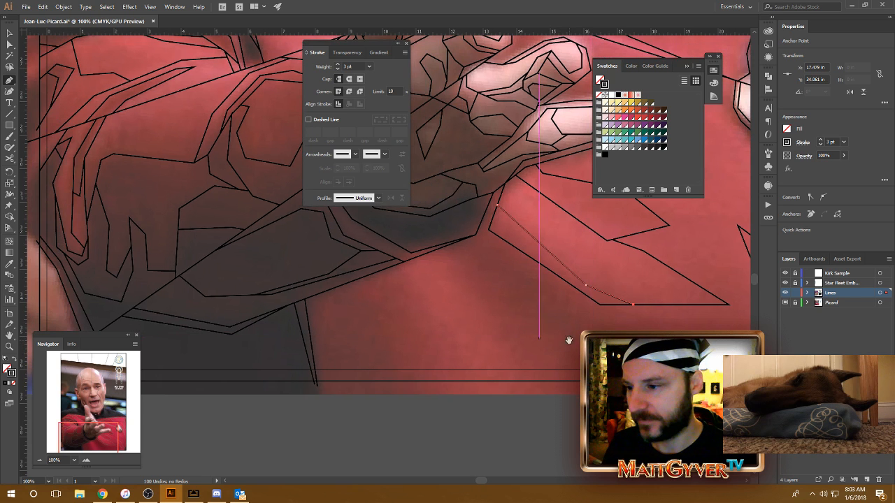
pyautogui.click(427, 253)
pyautogui.click(476, 273)
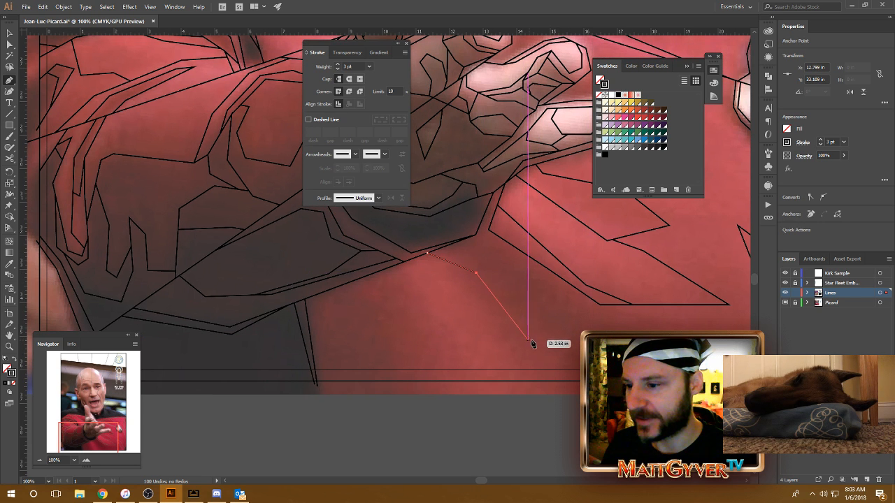
pyautogui.click(556, 345)
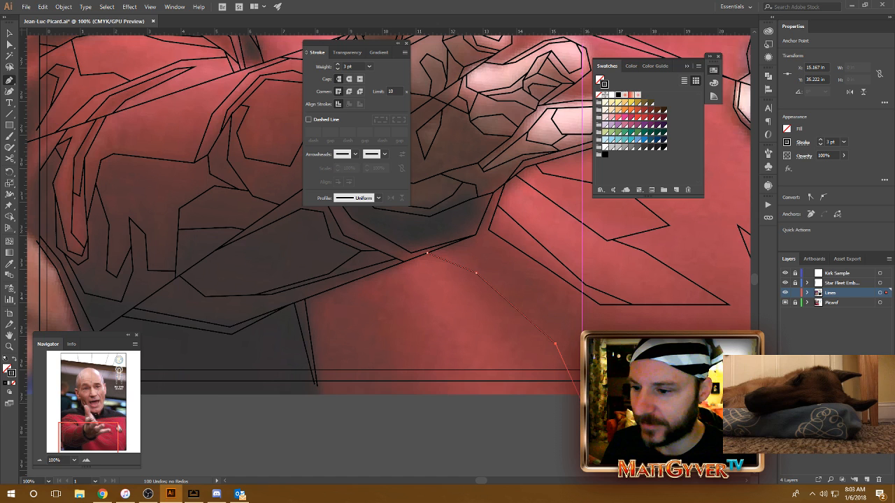
pyautogui.click(572, 388)
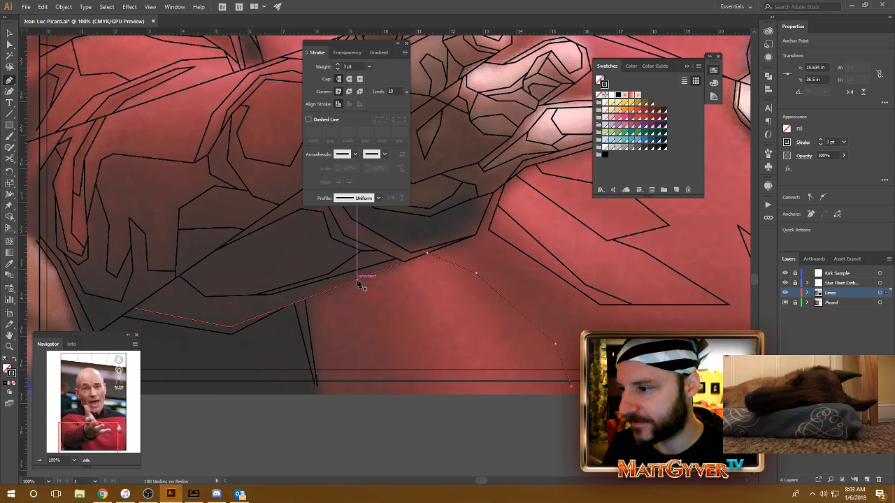
# - Trace a shorter fold line from farther back on the sleeve's lower edge down to the portrait's bottom border
pyautogui.click(355, 279)
pyautogui.click(392, 343)
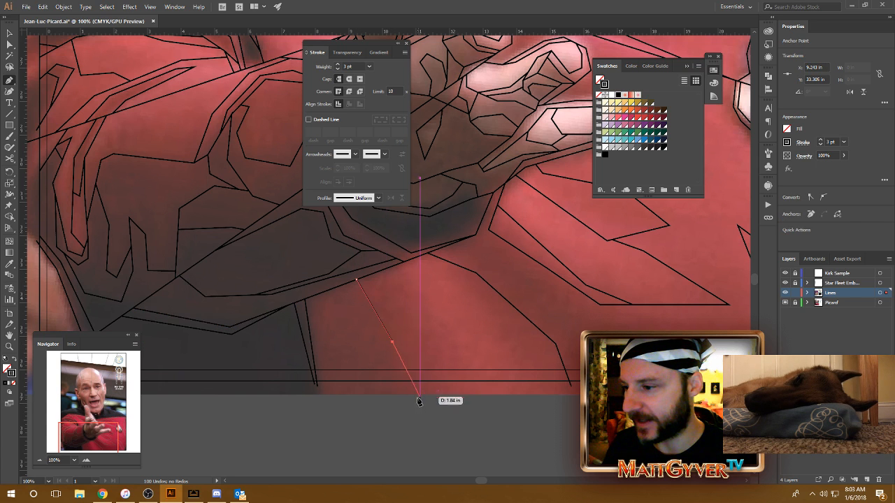
pyautogui.click(407, 385)
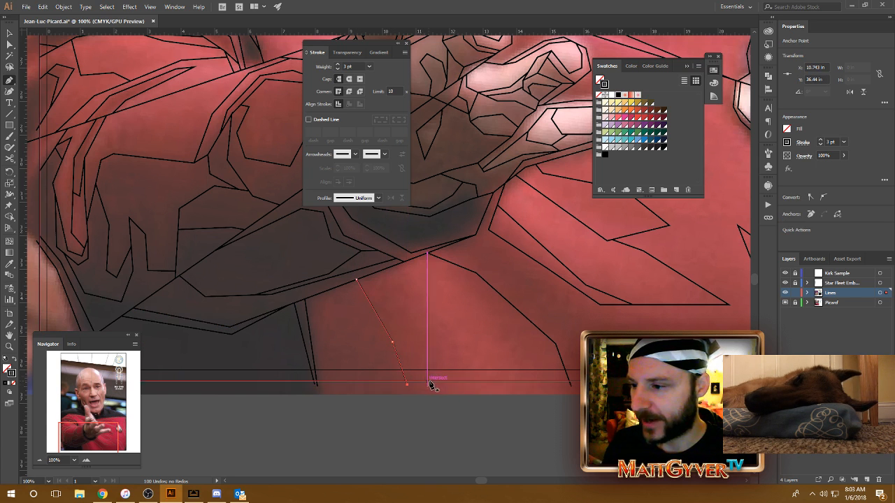
# - Draw a bent line from the portrait's bottom border, between the two fold lines, up to join the upper part of the long one
pyautogui.moveTo(412, 300); pyautogui.dragTo(444, 292)
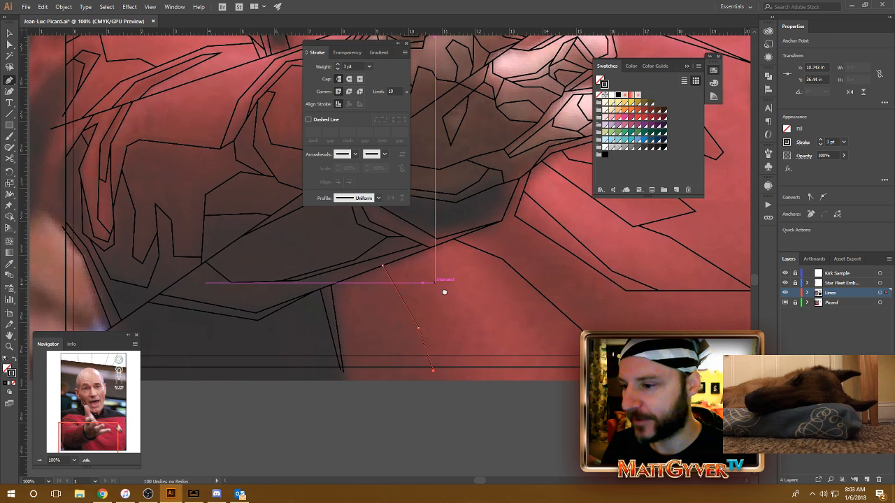
pyautogui.click(561, 371)
pyautogui.click(531, 302)
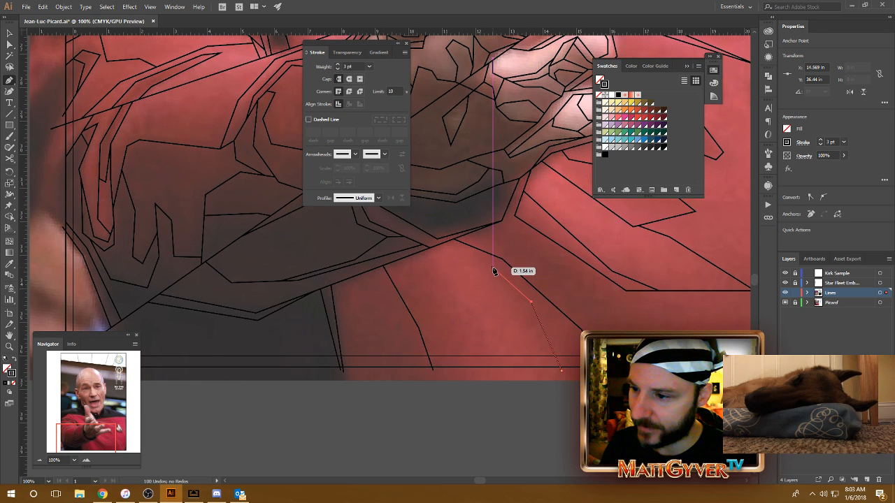
pyautogui.click(487, 254)
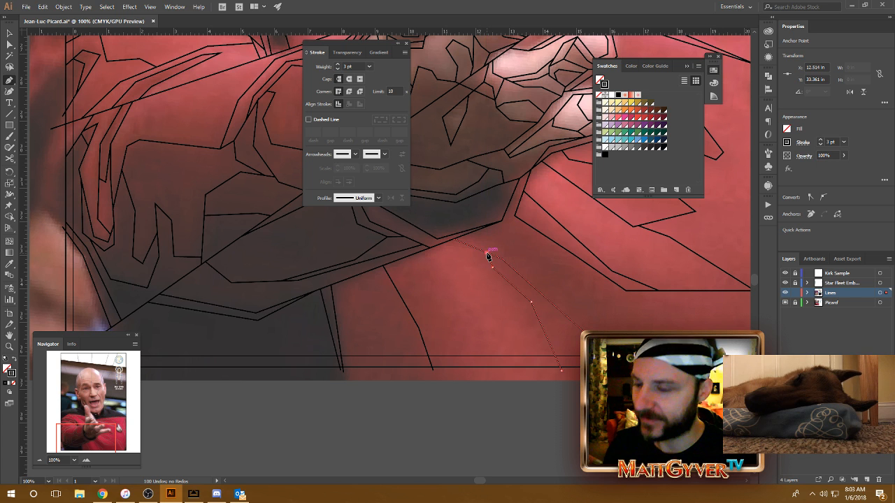
# - Draw a line from the cuff's lower edge running alongside the long fold line and joining it at its lower bend
pyautogui.moveTo(529, 281); pyautogui.dragTo(509, 274)
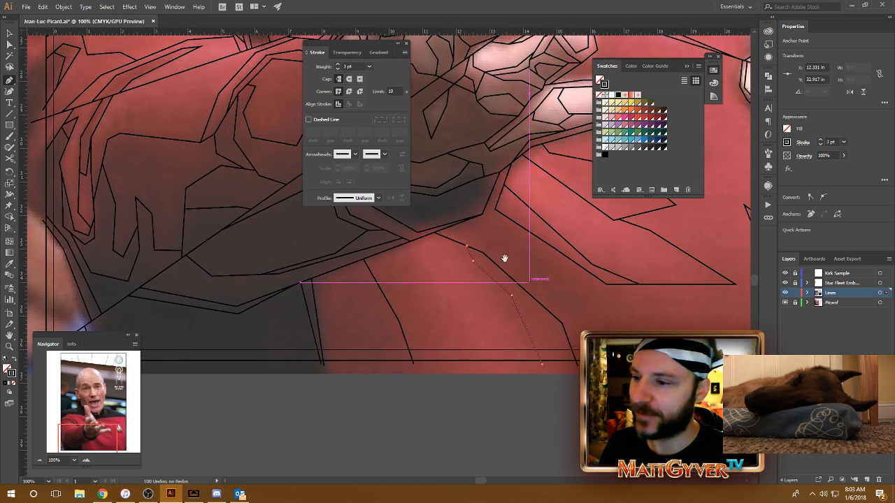
pyautogui.click(465, 222)
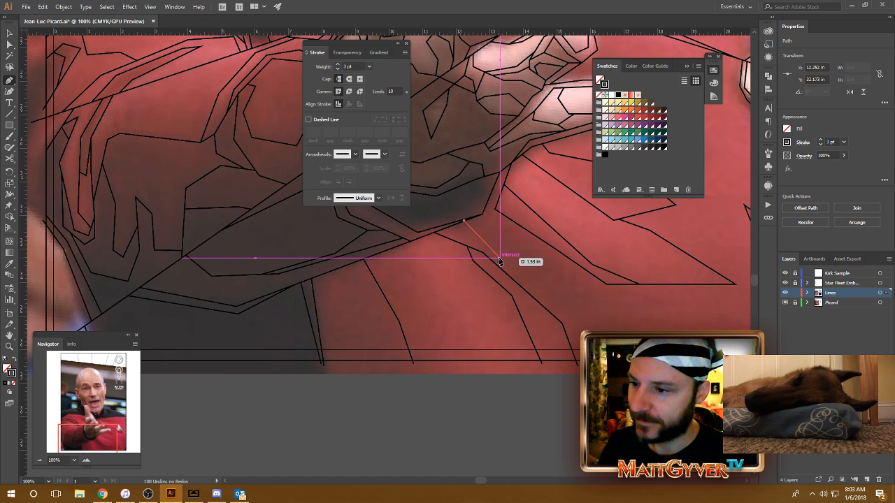
pyautogui.click(499, 261)
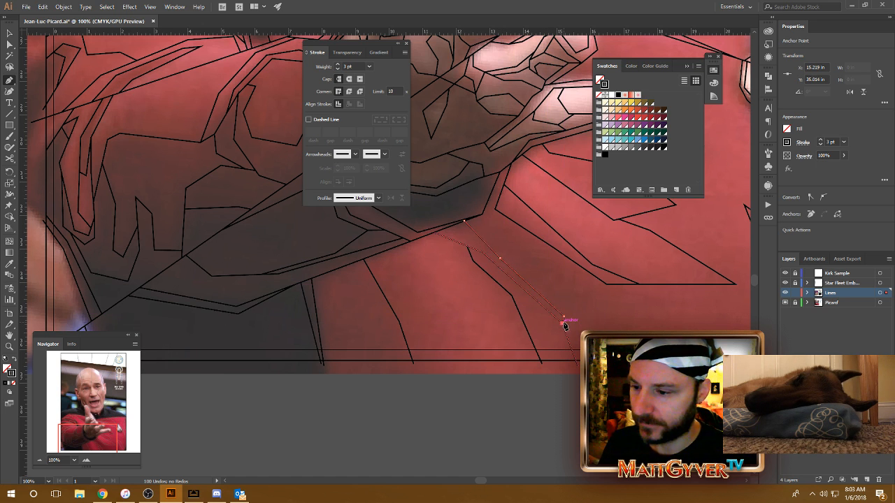
pyautogui.click(564, 320)
# - Trace a bent fold line from the cuff's lower corner, beneath the large chest fold shape, down to the portrait's bottom border
pyautogui.moveTo(569, 295); pyautogui.dragTo(499, 277)
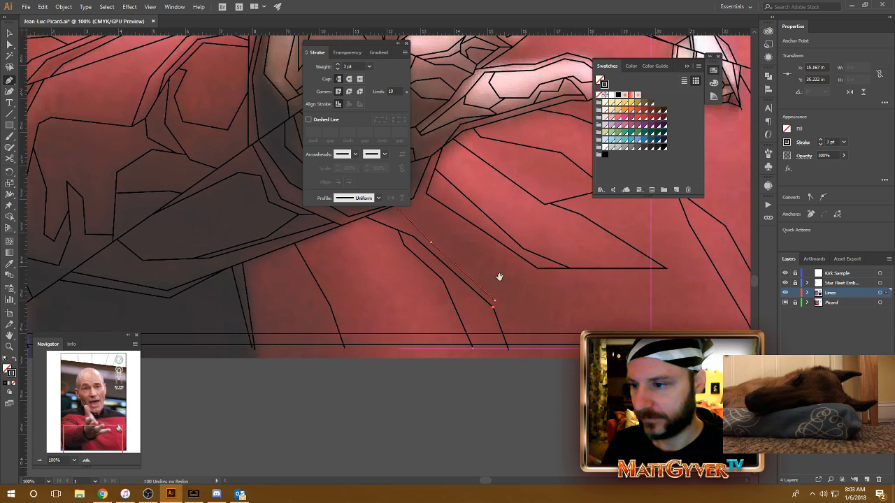
pyautogui.click(412, 197)
pyautogui.click(449, 230)
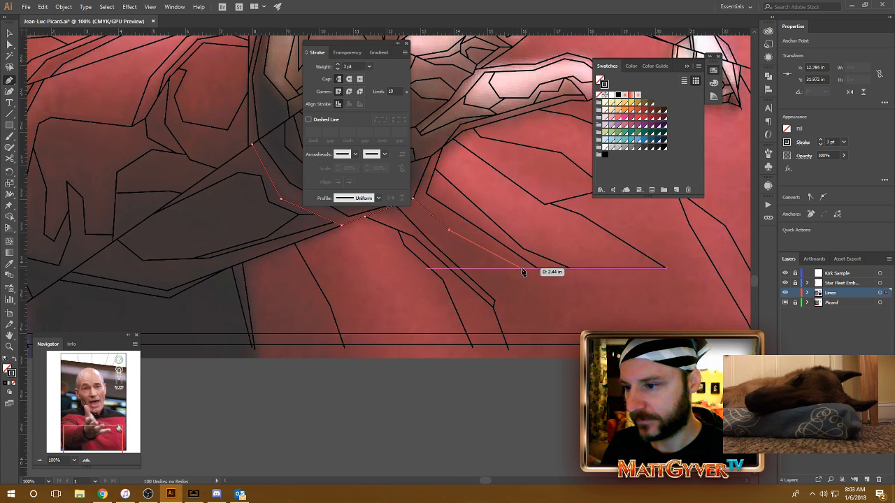
pyautogui.click(526, 276)
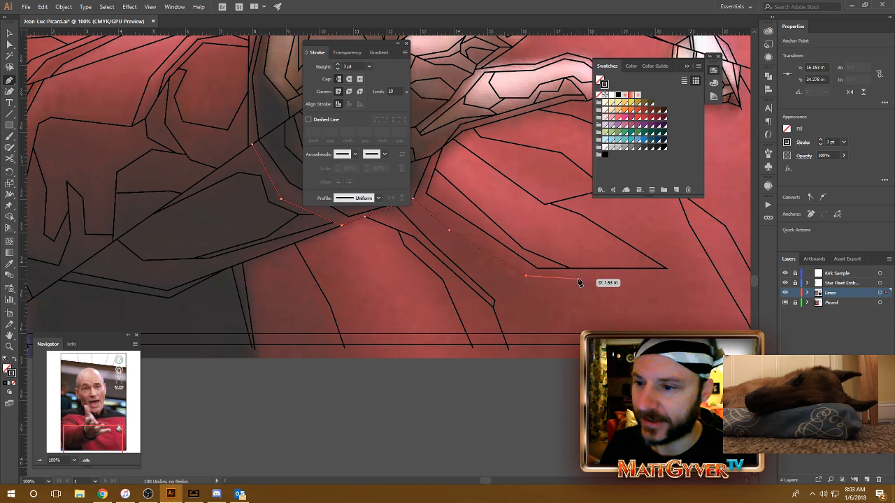
pyautogui.click(563, 283)
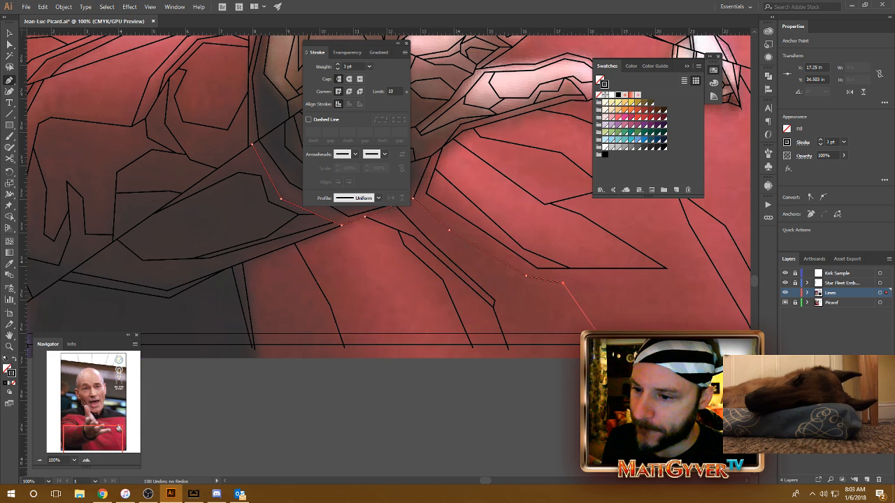
pyautogui.moveTo(538, 349); pyautogui.dragTo(637, 365)
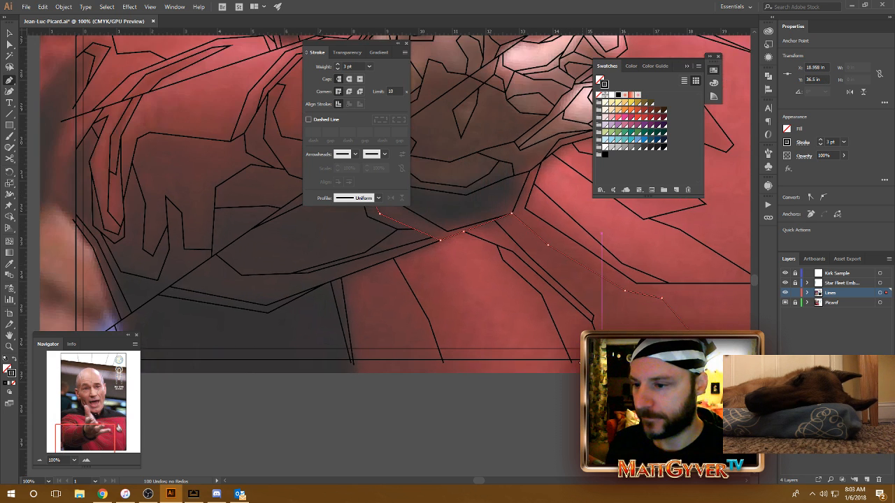
# - Draw a bent line from the sleeve's lower edge, between the short and long fold lines, down to the portrait's bottom border
pyautogui.click(435, 244)
pyautogui.click(456, 296)
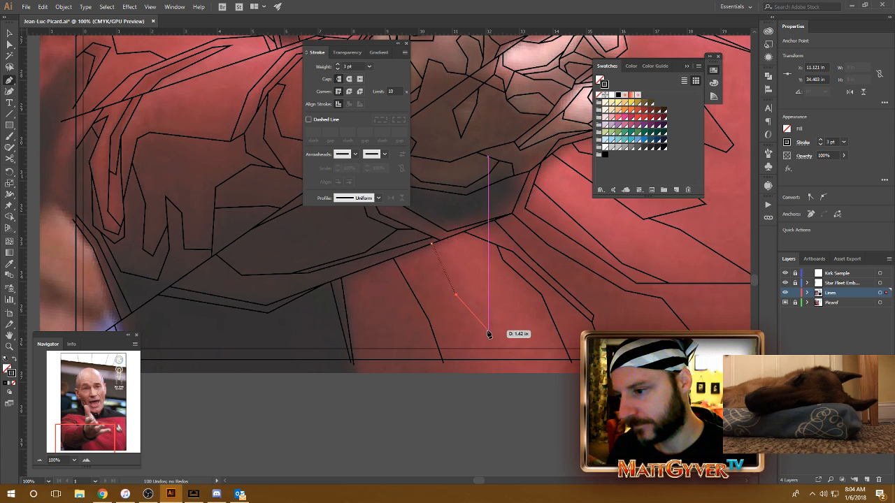
pyautogui.click(480, 330)
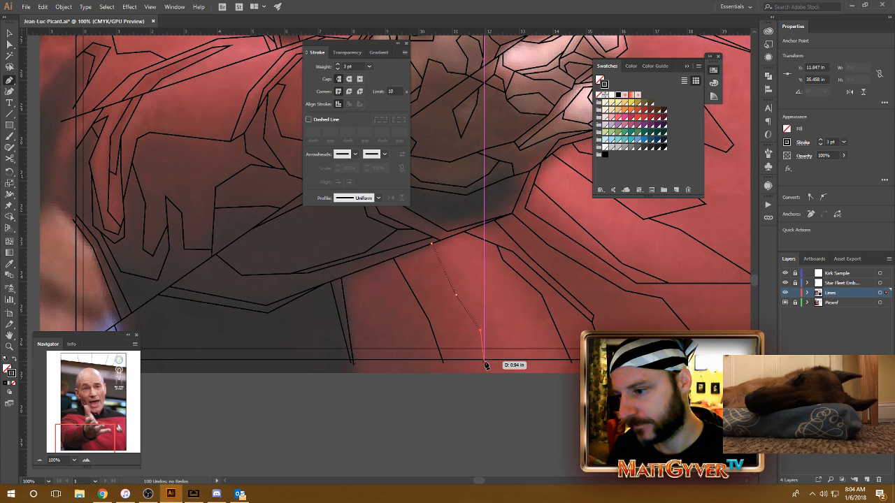
pyautogui.click(484, 362)
pyautogui.moveTo(453, 345)
pyautogui.mouseDown()
pyautogui.moveTo(477, 347)
pyautogui.moveTo(465, 357)
pyautogui.mouseUp()
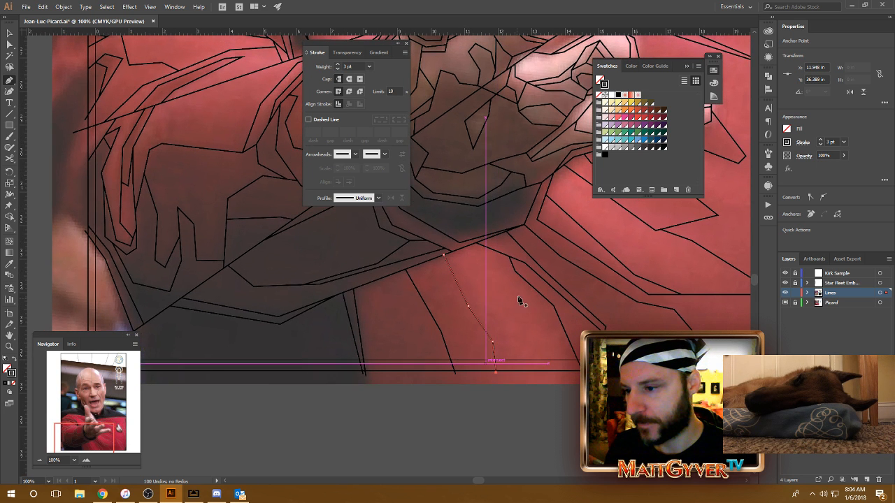
# - Draw a line from the top of the long fold line, running close beside it, down to the portrait's bottom border
pyautogui.click(501, 254)
pyautogui.click(505, 273)
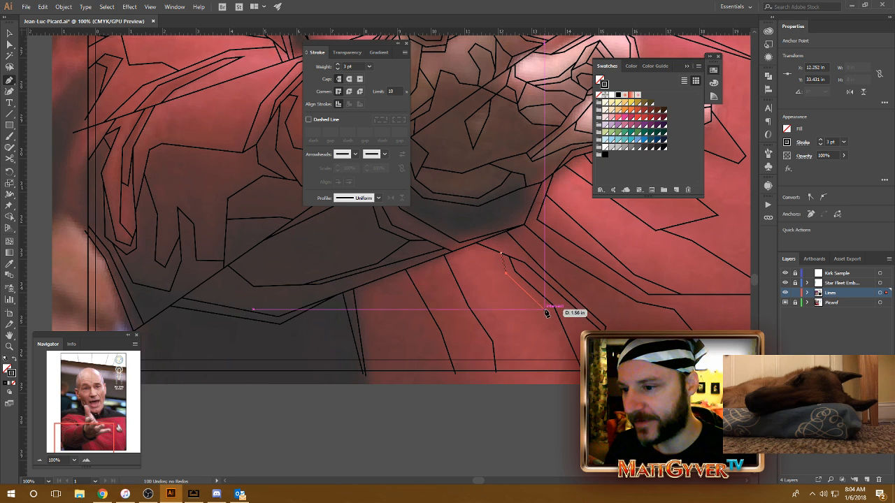
pyautogui.click(544, 309)
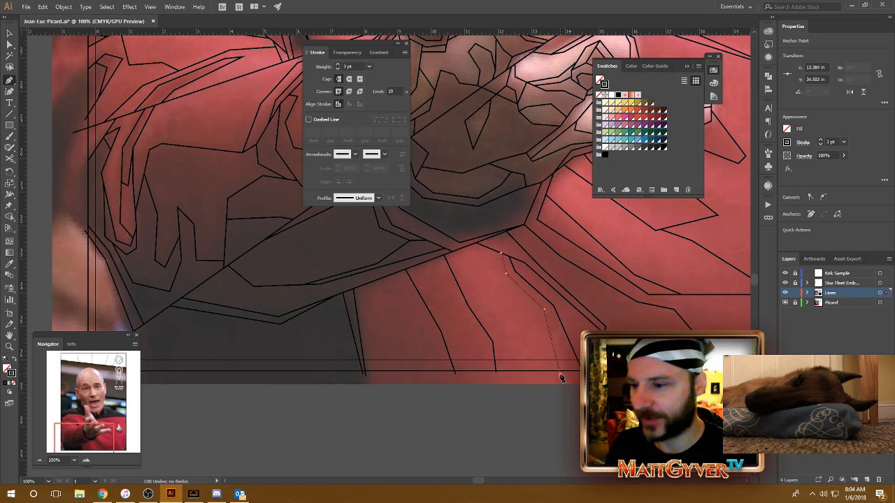
pyautogui.press('Escape')
pyautogui.moveTo(458, 345); pyautogui.dragTo(479, 357)
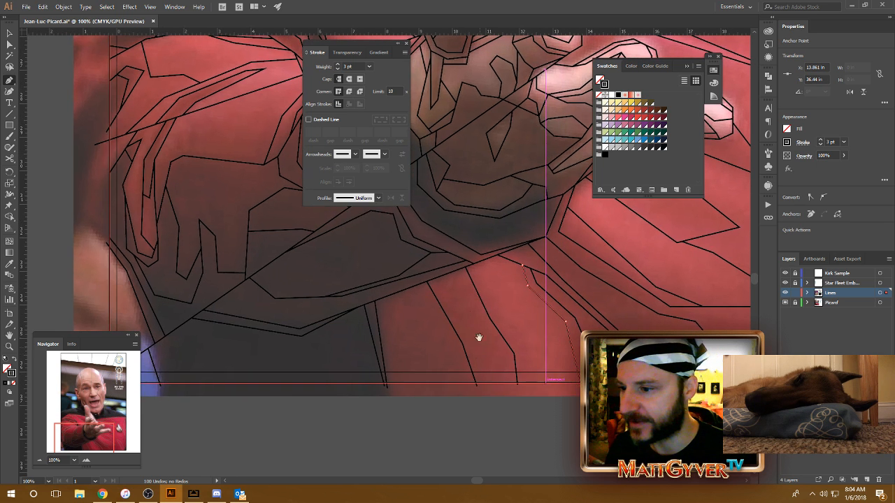
# - Draw a bent line from the sleeve's lower edge, between the short fold line and its neighbour, down to the bottom border
pyautogui.click(450, 273)
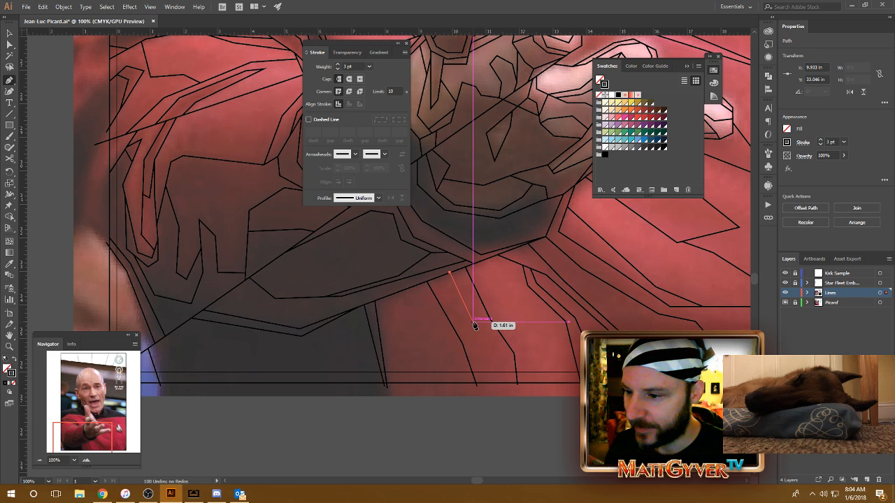
pyautogui.click(472, 323)
pyautogui.click(497, 344)
pyautogui.click(509, 385)
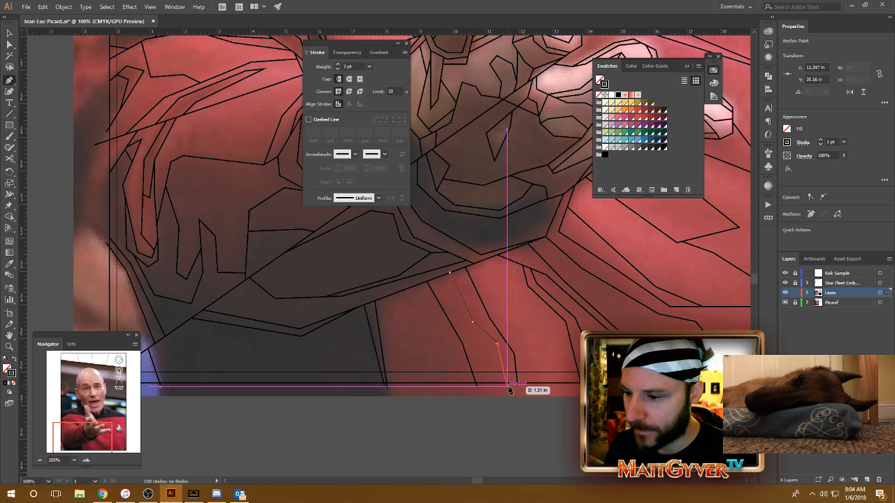
# - Connect the pointed lower tip of the large chest fold shape to the portrait's bottom border with a straight line
pyautogui.hotkey('ctrl', '-')
pyautogui.hotkey('ctrl', '-')
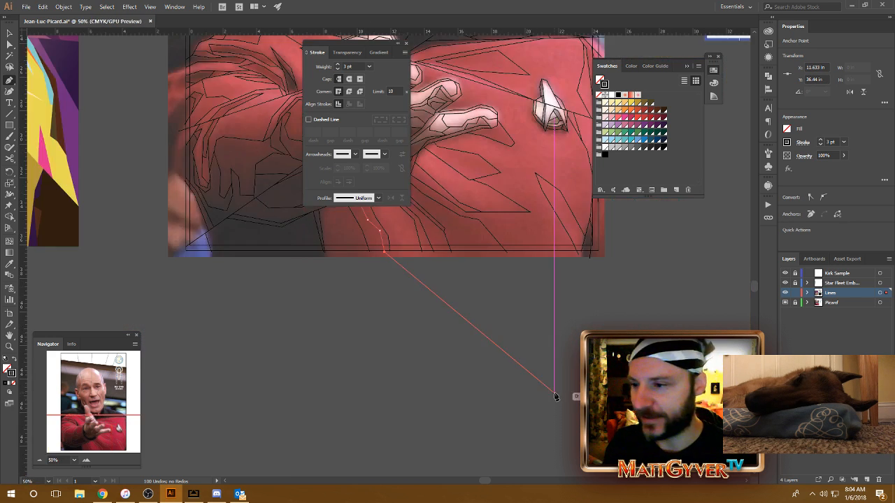
pyautogui.moveTo(522, 248); pyautogui.dragTo(547, 337)
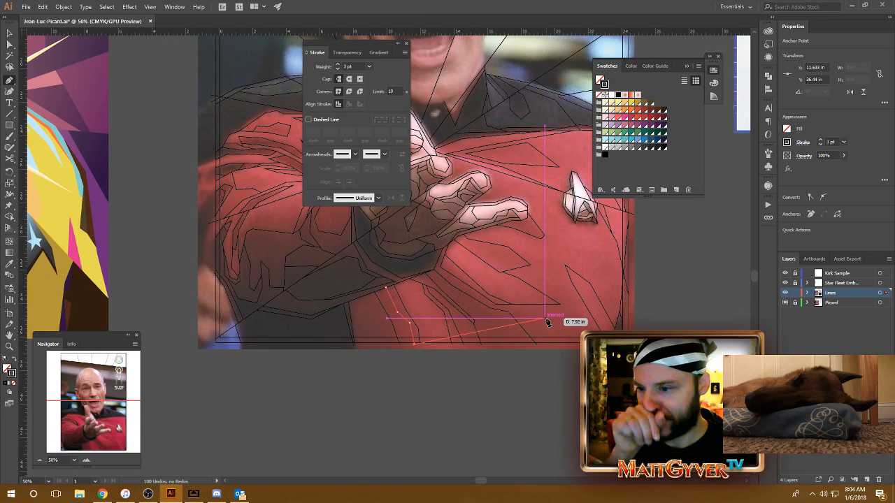
pyautogui.moveTo(504, 230); pyautogui.dragTo(507, 257)
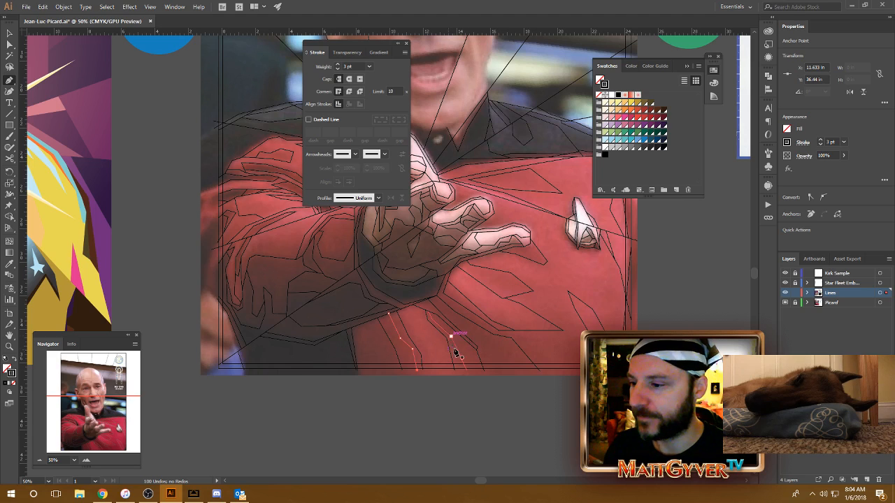
pyautogui.scroll(2, 504, 378)
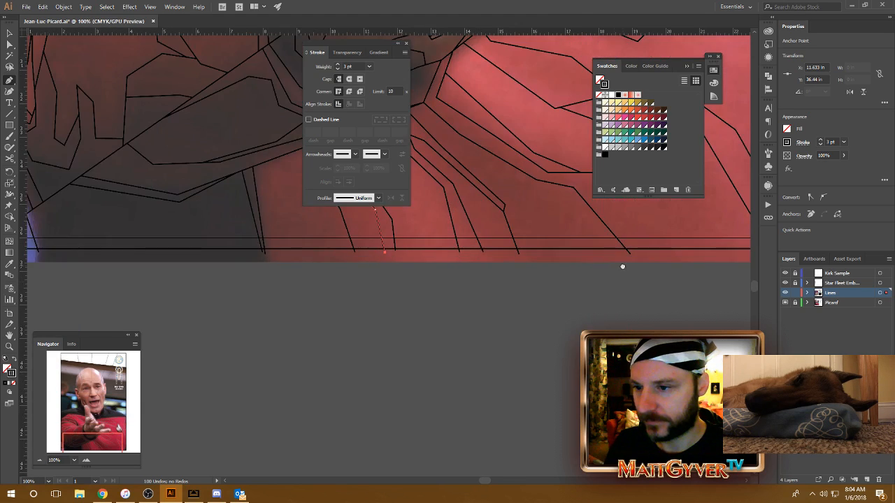
pyautogui.hscroll(-2, 538, 321)
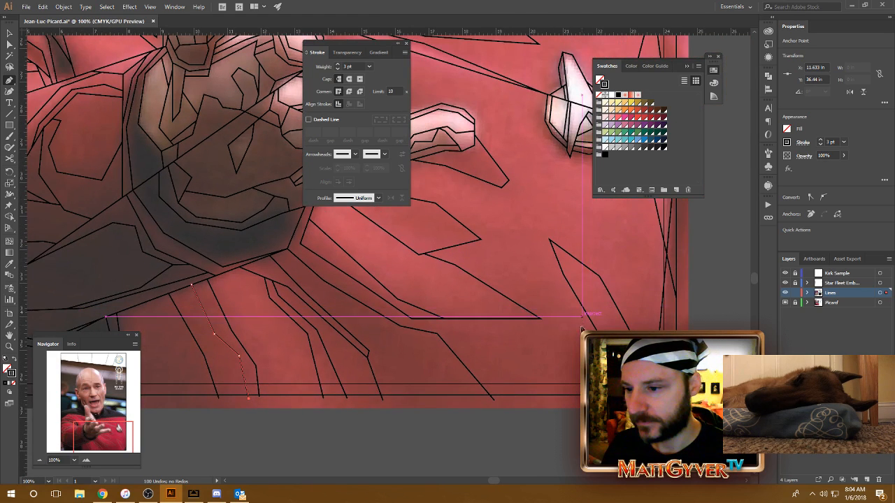
pyautogui.click(539, 319)
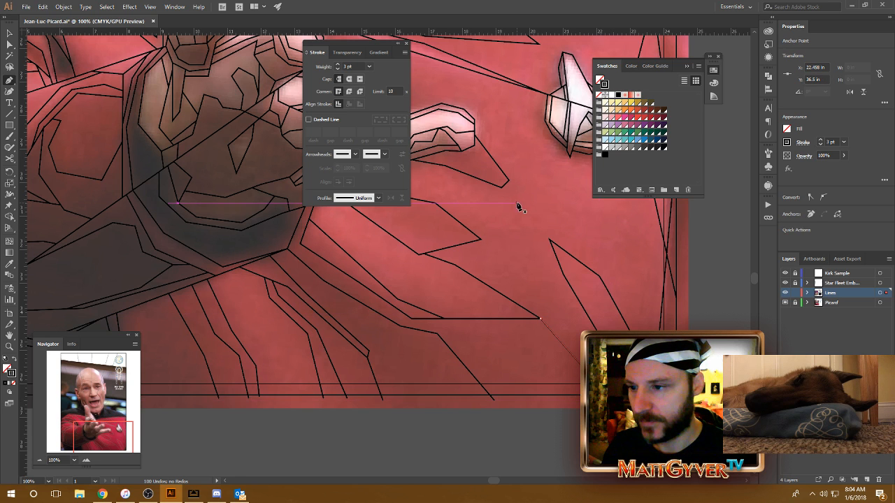
pyautogui.moveTo(511, 239); pyautogui.dragTo(527, 271)
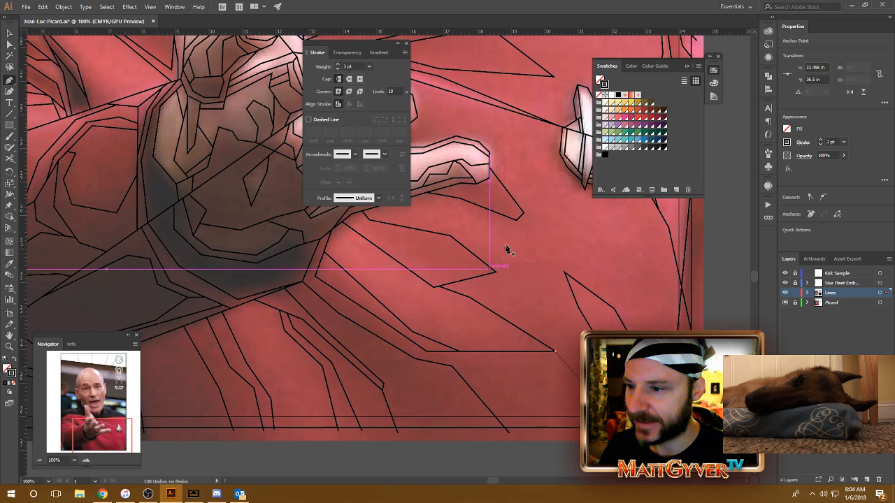
# - Connect the shadow tip below the outstretched finger to the top of the lower chest shape, and across to the neighbouring fold's tip
pyautogui.click(517, 220)
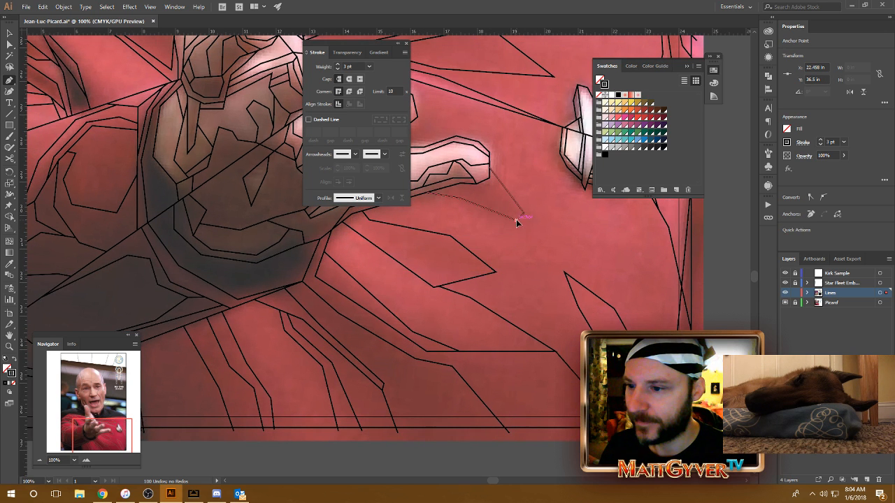
pyautogui.click(565, 273)
pyautogui.click(496, 272)
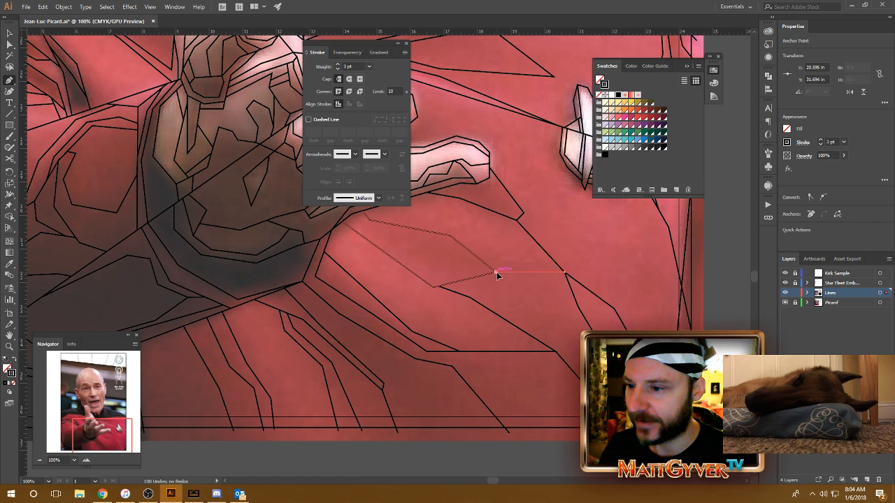
pyautogui.moveTo(555, 253); pyautogui.dragTo(534, 278)
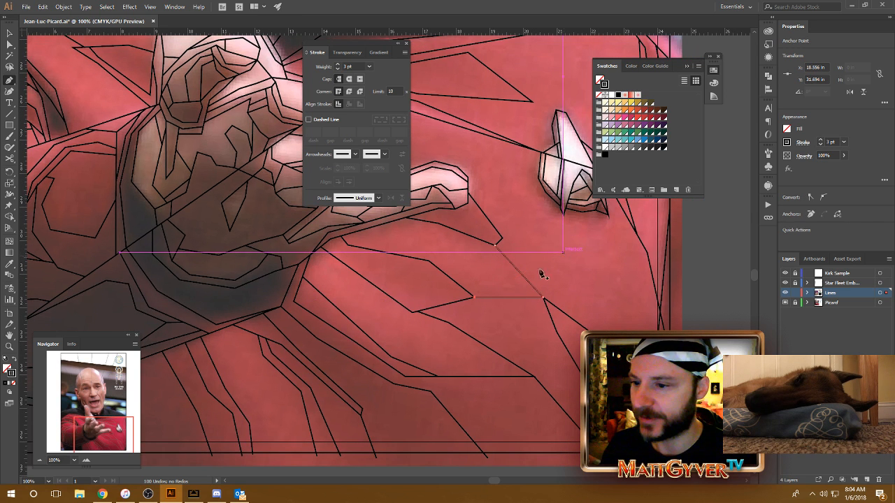
# - Outline an angular shadow shape on the chest just beneath the badge
pyautogui.moveTo(510, 288); pyautogui.dragTo(561, 346)
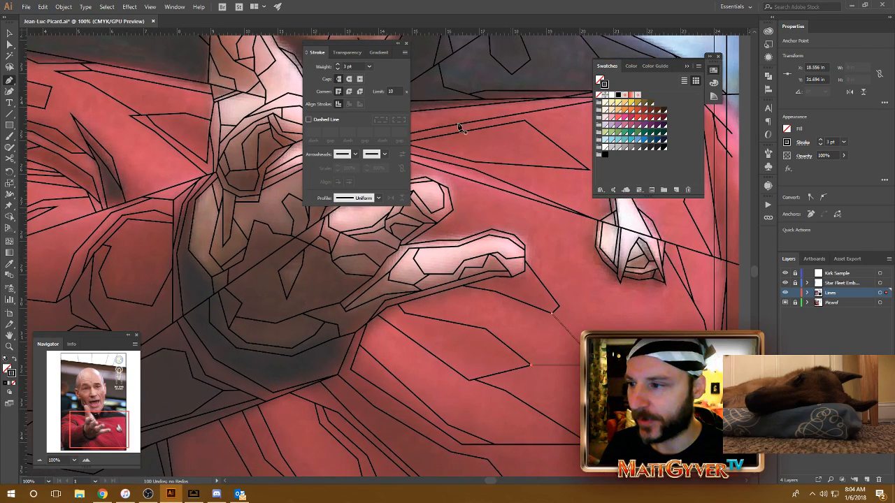
pyautogui.moveTo(484, 353); pyautogui.dragTo(456, 286)
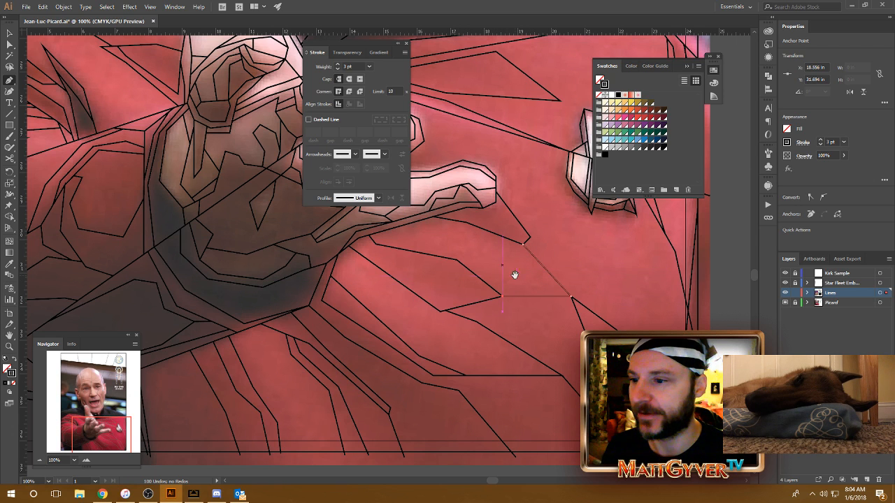
pyautogui.moveTo(514, 275); pyautogui.dragTo(507, 276)
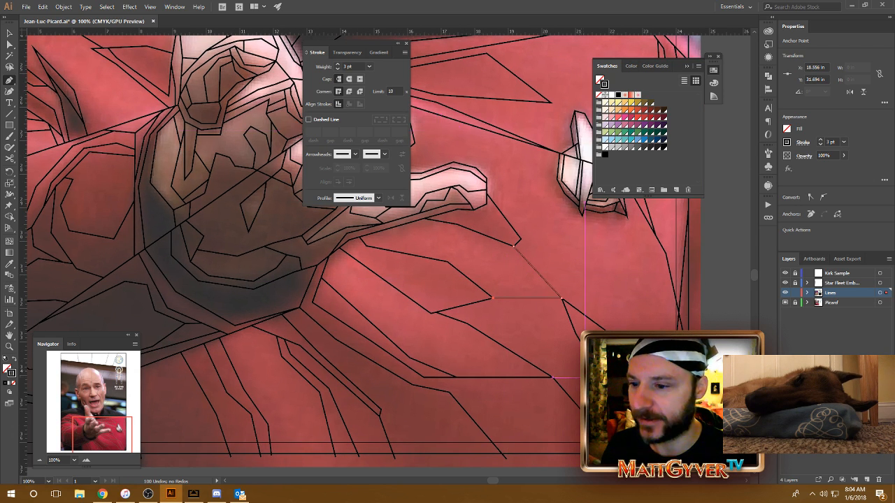
pyautogui.moveTo(591, 276); pyautogui.dragTo(555, 289)
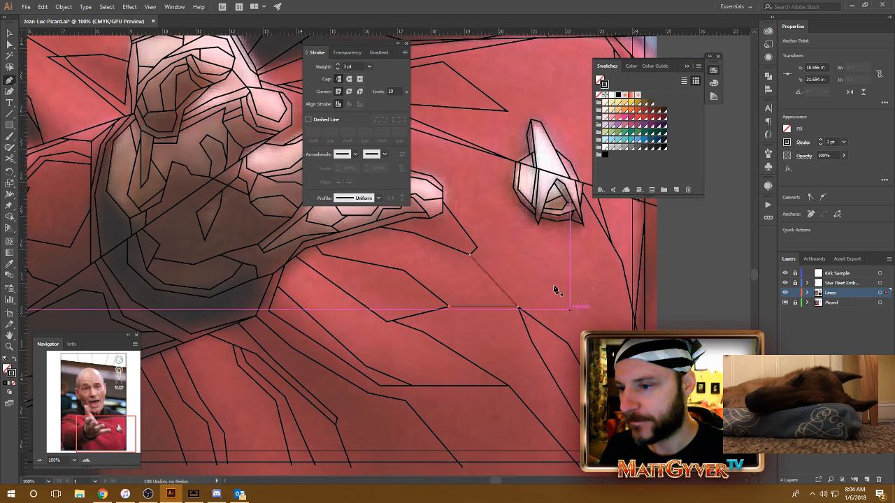
pyautogui.click(532, 245)
pyautogui.click(585, 258)
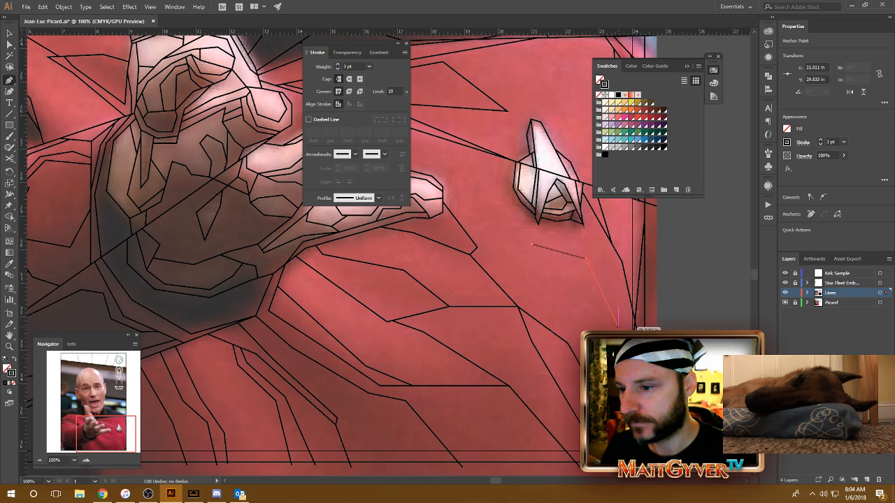
pyautogui.click(617, 335)
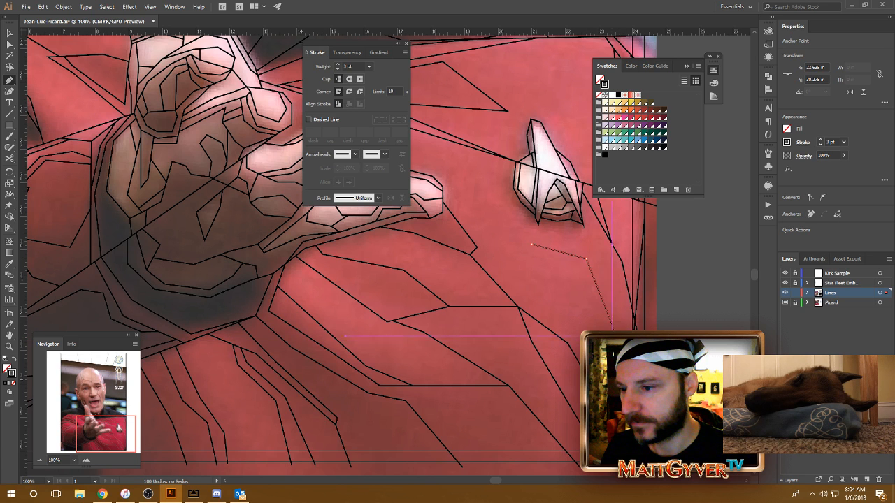
pyautogui.click(548, 288)
# - Draw a bent line inside the fold shape under the hand, from its lower edge across to the edge near its tip
pyautogui.moveTo(485, 242); pyautogui.dragTo(481, 210)
pyautogui.moveTo(501, 264); pyautogui.dragTo(563, 275)
pyautogui.click(423, 277)
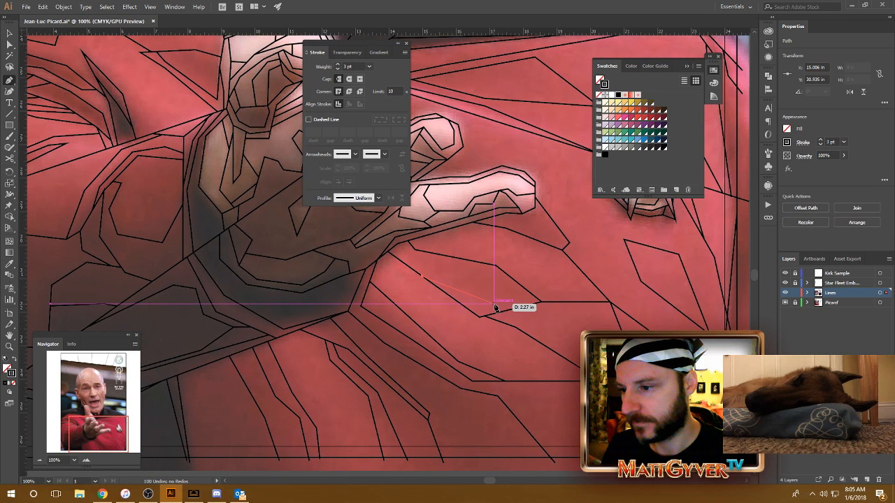
pyautogui.click(524, 314)
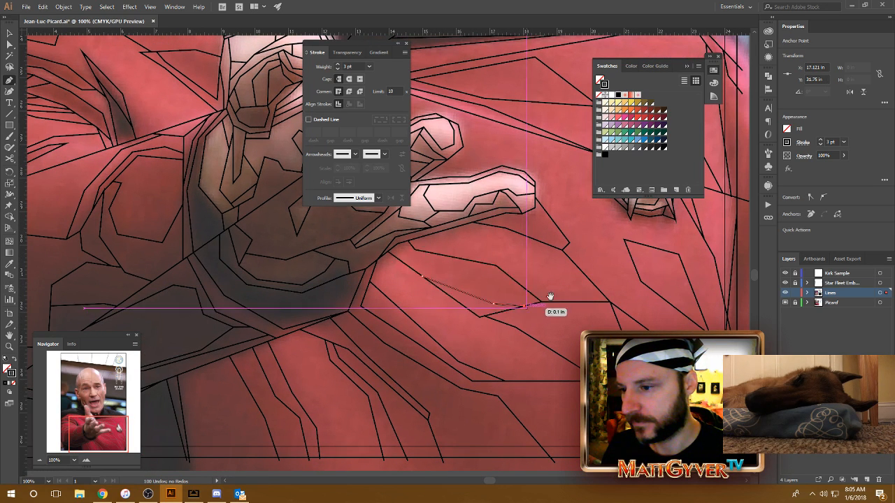
# - Look over the chest, badge, shoulders and collar for uniform areas that still need lines
pyautogui.scroll(3, 545, 304)
pyautogui.moveTo(528, 309); pyautogui.dragTo(480, 339)
pyautogui.moveTo(532, 269); pyautogui.dragTo(477, 297)
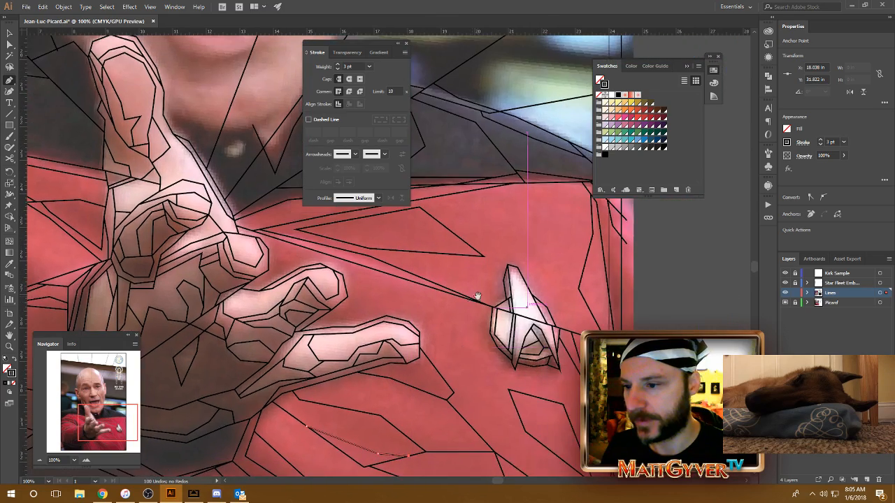
pyautogui.moveTo(506, 248); pyautogui.dragTo(486, 266)
pyautogui.moveTo(533, 289); pyautogui.dragTo(507, 328)
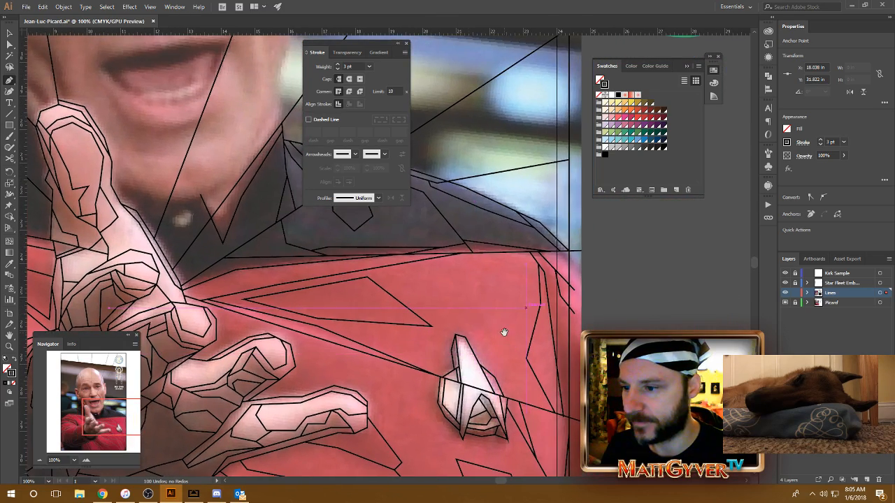
pyautogui.scroll(4, 521, 311)
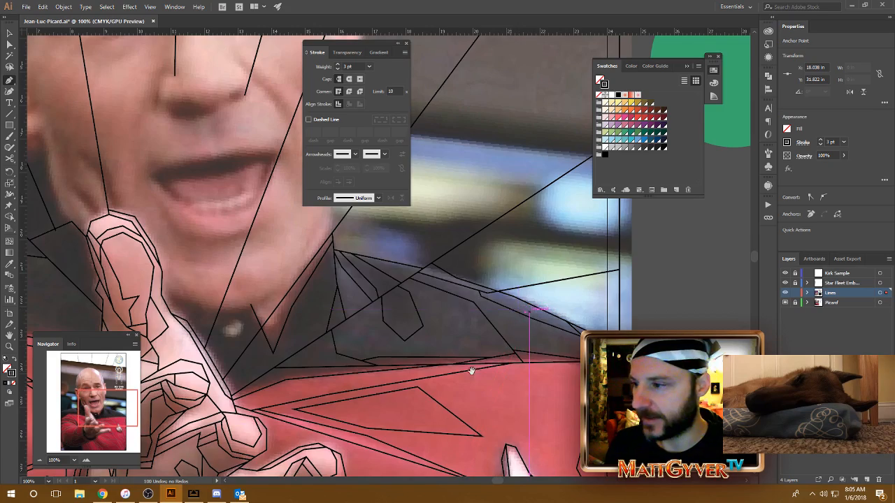
pyautogui.moveTo(321, 321); pyautogui.dragTo(555, 281)
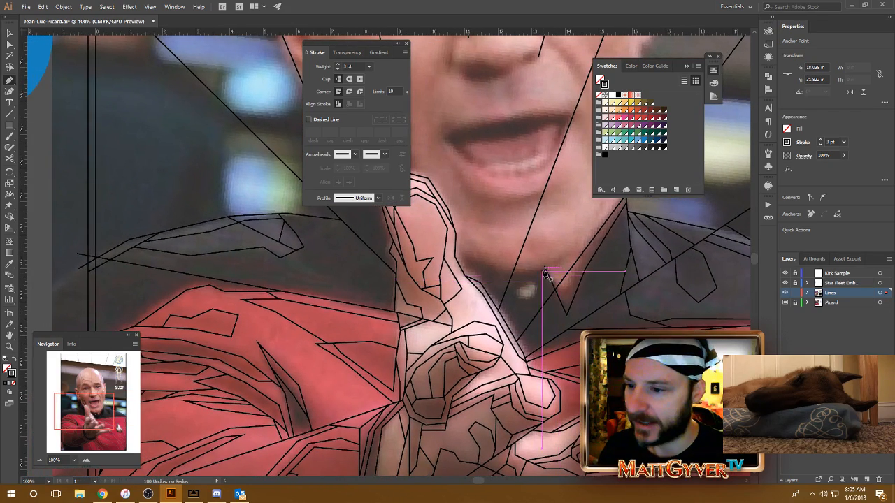
# - Continue the collar line from its notch up to the collar's front corner and across to the long diagonal below the chin
pyautogui.click(546, 269)
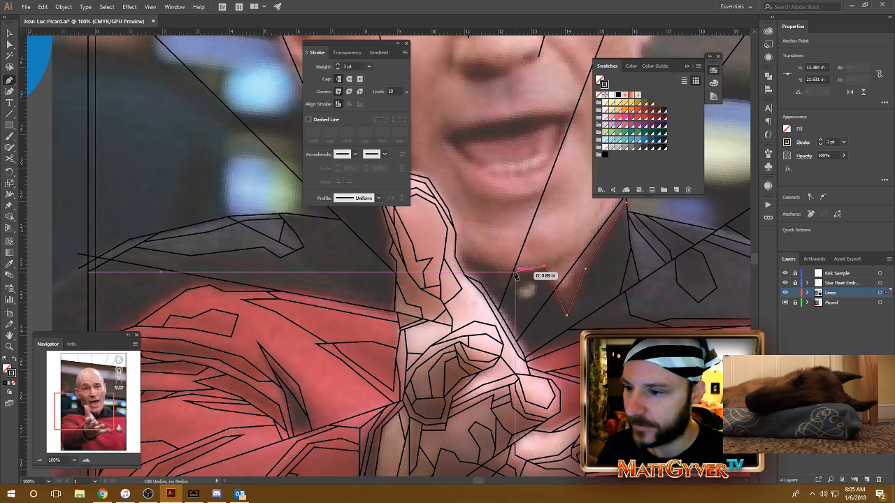
pyautogui.click(513, 273)
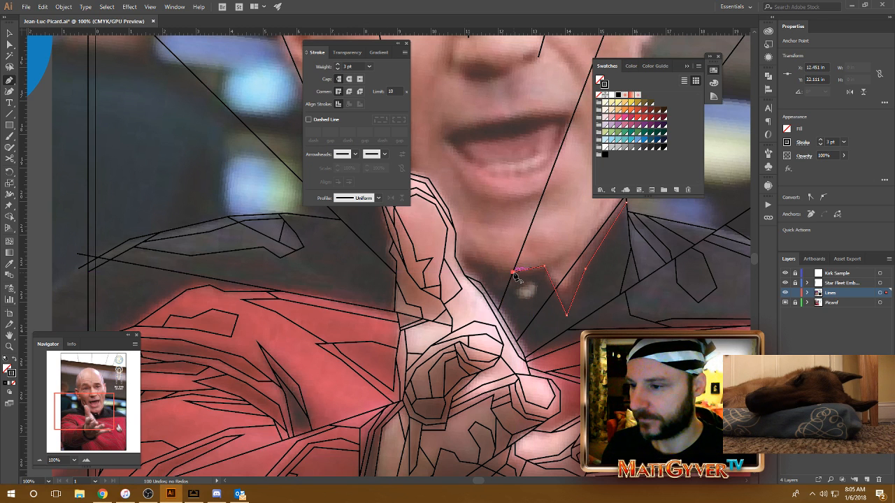
pyautogui.moveTo(524, 273); pyautogui.dragTo(555, 277)
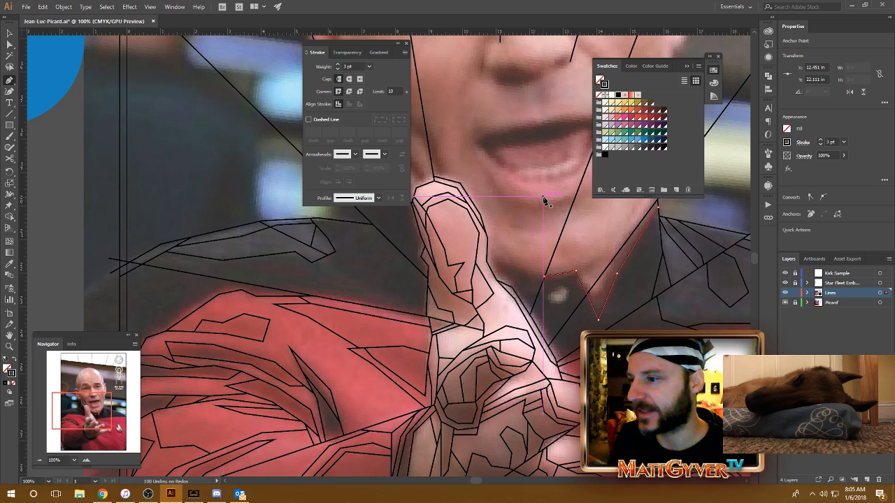
# - Draw a narrow pointed shadow from the shoulder highlight's lower corner out toward the hand and back to its side corner
pyautogui.click(312, 263)
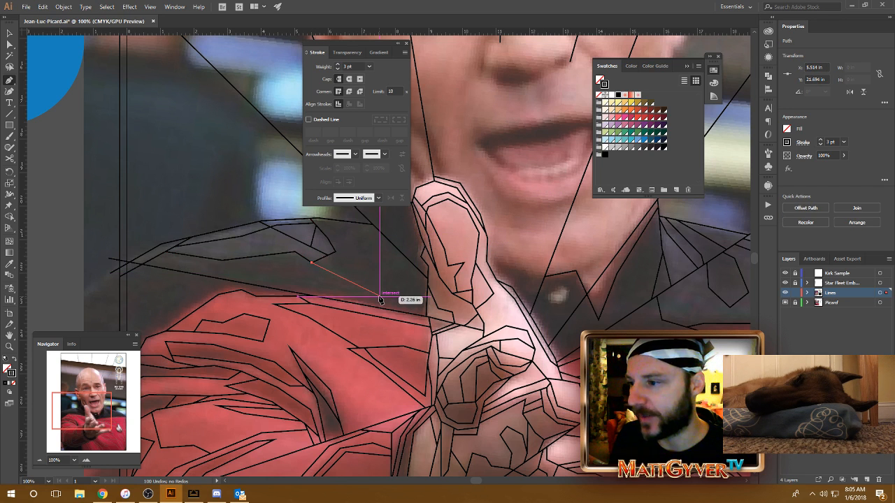
pyautogui.click(380, 298)
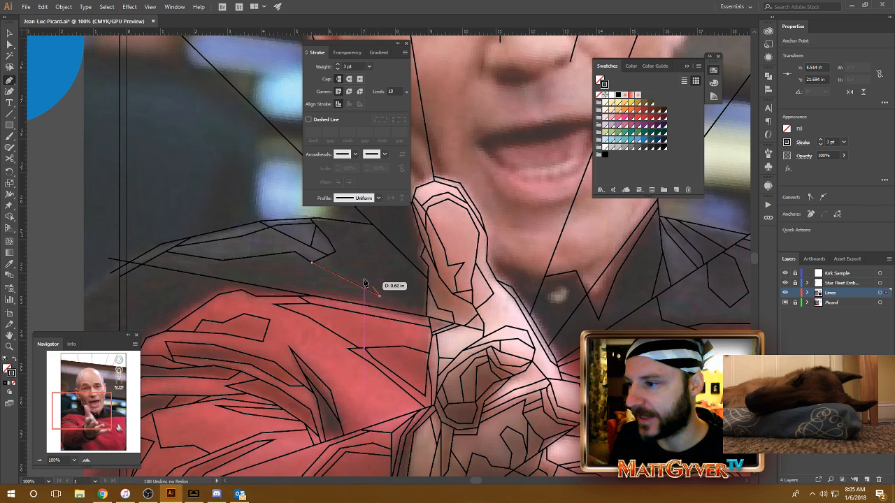
pyautogui.click(334, 255)
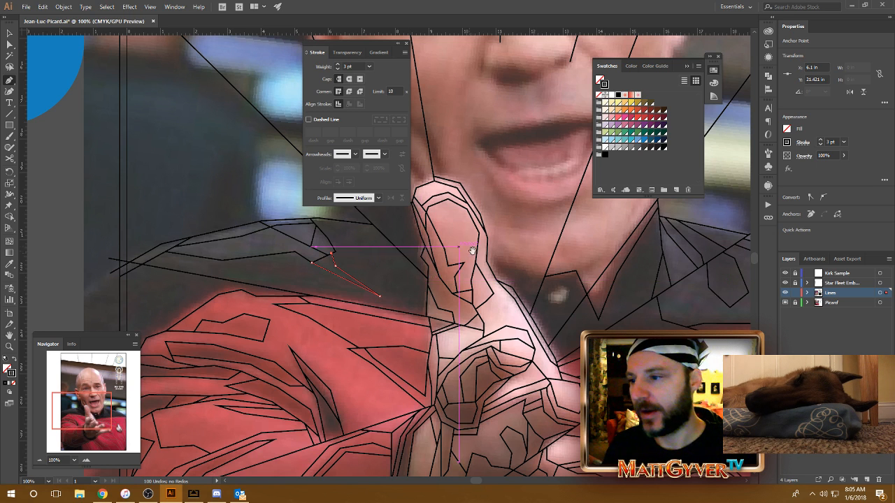
# - Draw the bent collar edge under the chin from the outstretched finger's outline to the diagonal at the collar opening
pyautogui.scroll(1, 484, 255)
pyautogui.moveTo(484, 257); pyautogui.dragTo(513, 253)
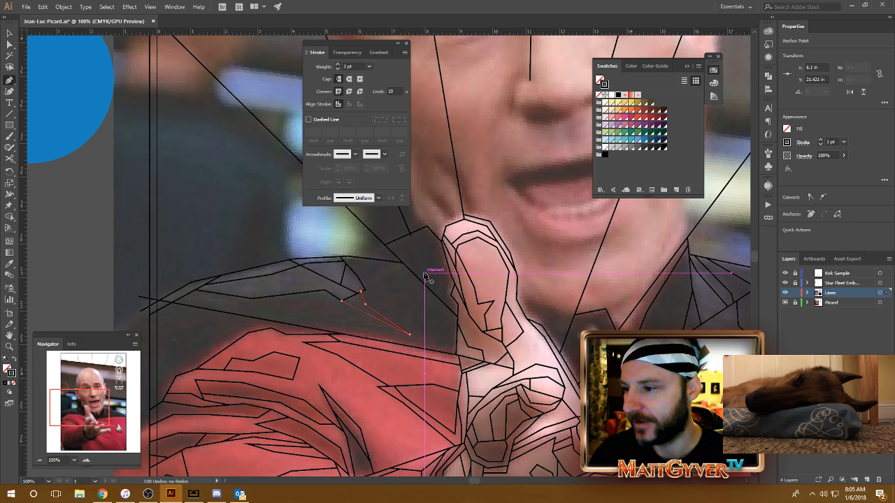
pyautogui.moveTo(463, 260); pyautogui.dragTo(420, 235)
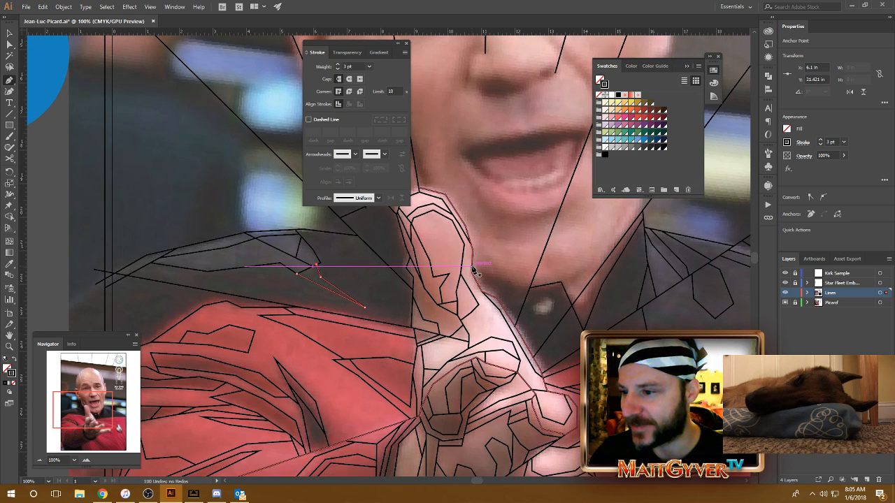
pyautogui.moveTo(501, 283); pyautogui.dragTo(526, 292)
pyautogui.click(531, 287)
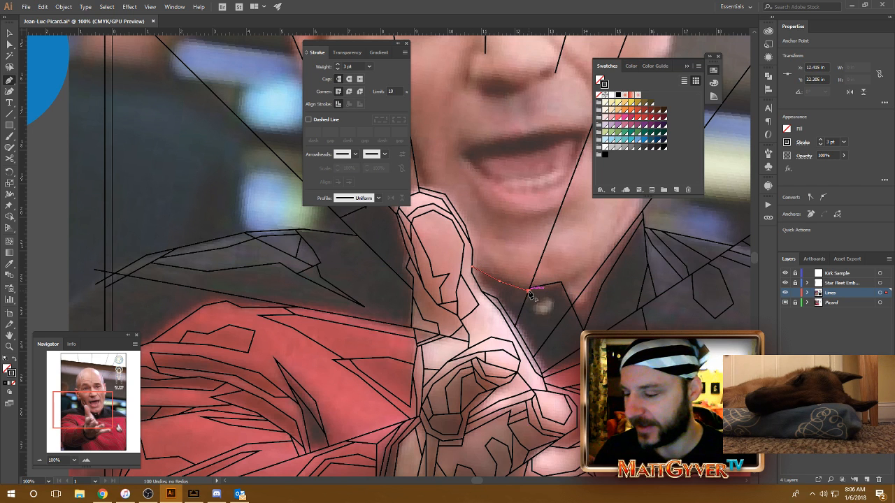
# - Move the chin line's end anchor slightly upward along the finger's outline with the Direct Selection tool
pyautogui.hotkey('ctrl', '=')
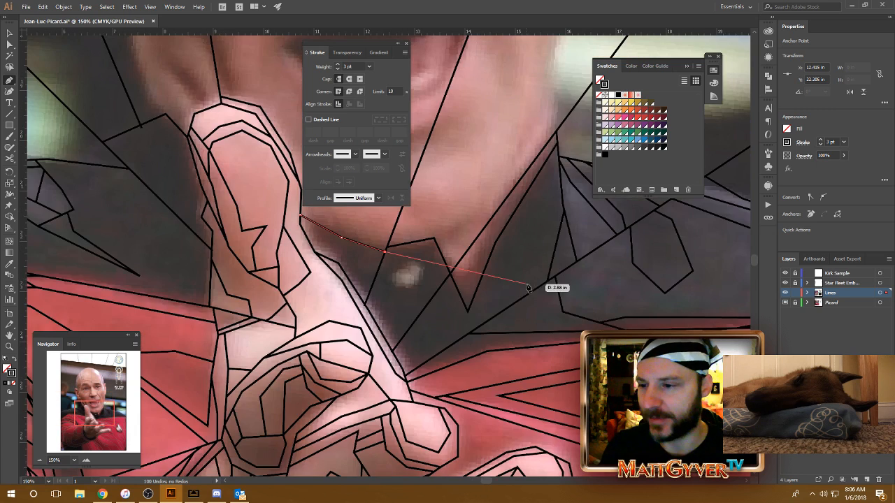
pyautogui.moveTo(536, 289); pyautogui.dragTo(617, 303)
pyautogui.press('a')
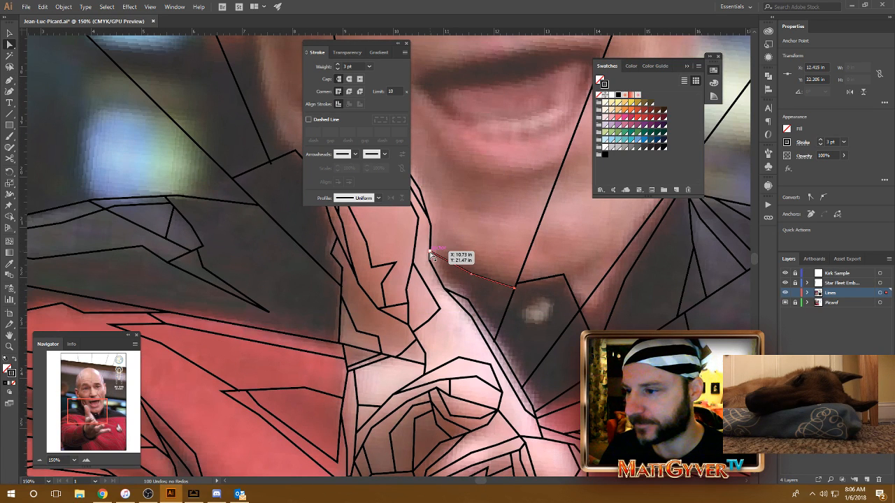
pyautogui.moveTo(430, 253); pyautogui.dragTo(432, 248)
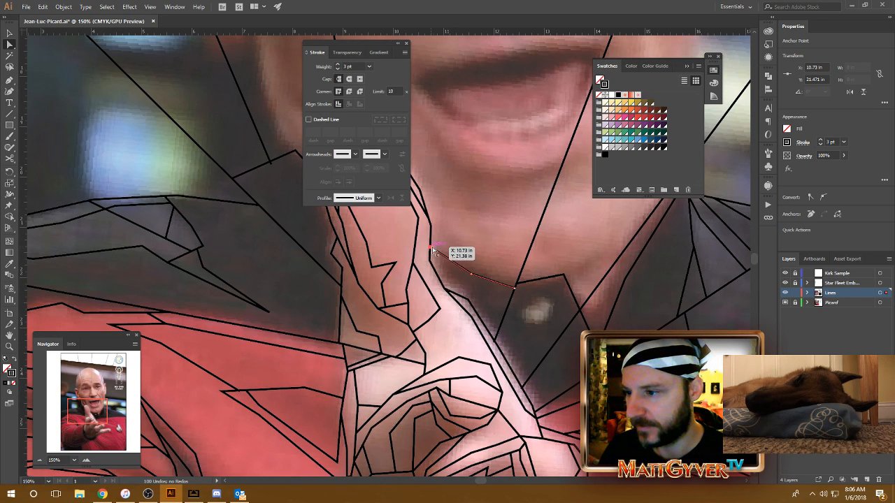
pyautogui.moveTo(557, 347); pyautogui.dragTo(534, 313)
pyautogui.hotkey('ctrl', '-')
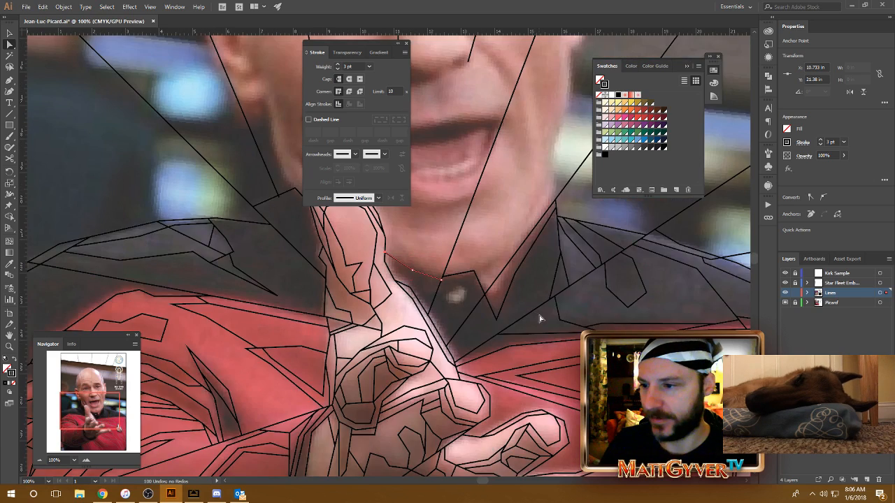
# - Draw a short line from the collar's front corner to the long diagonal, just beneath the collar's top edge
pyautogui.moveTo(475, 322); pyautogui.dragTo(569, 301)
pyautogui.press('p')
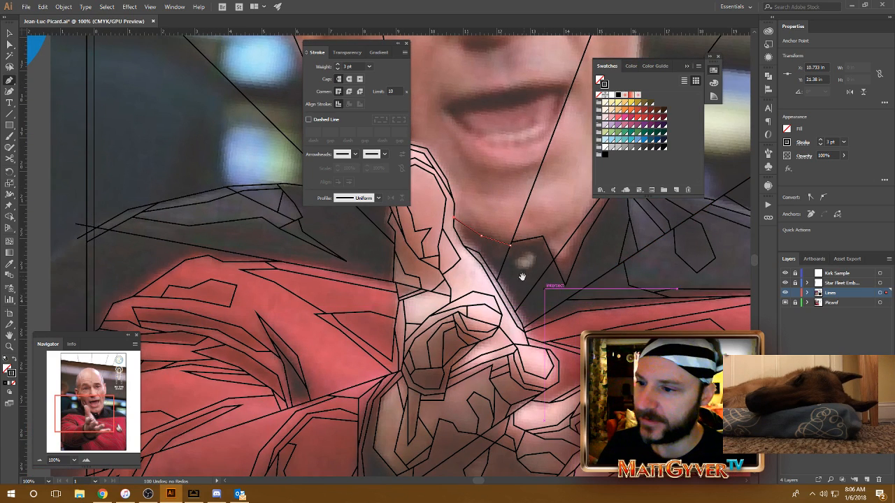
pyautogui.moveTo(522, 279); pyautogui.dragTo(533, 282)
pyautogui.click(557, 248)
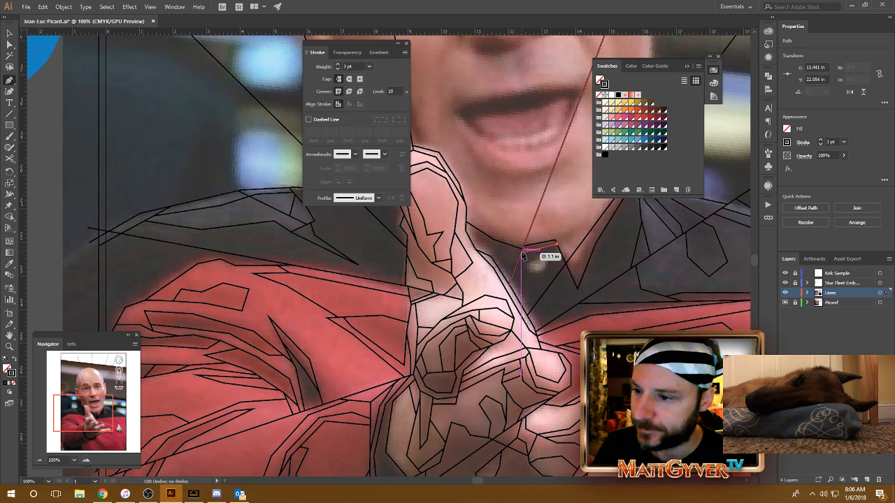
pyautogui.click(522, 253)
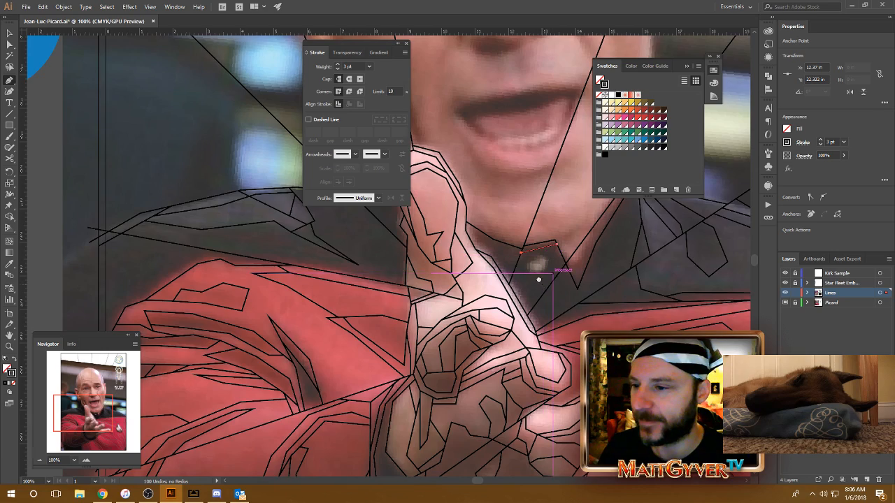
# - Trace the neck edge from the collar corner beside the fingertip up to the earlobe and around it to the diagonal line
pyautogui.moveTo(537, 278); pyautogui.dragTo(501, 339)
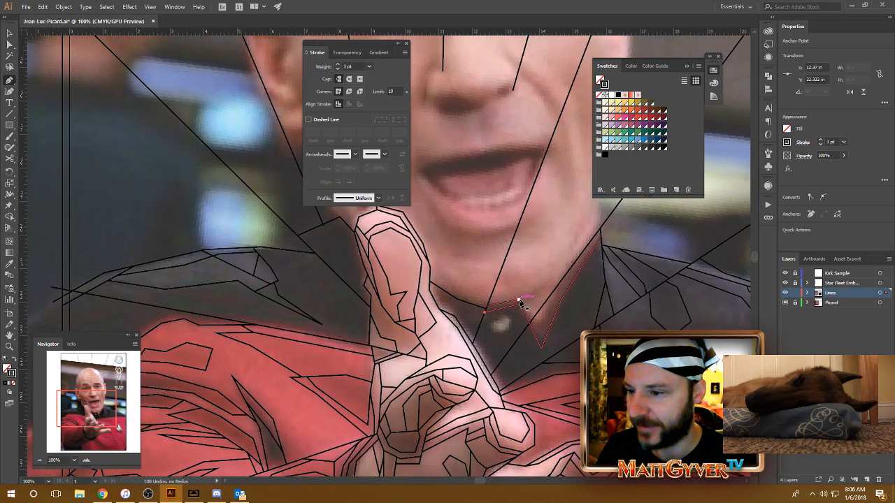
pyautogui.moveTo(549, 260); pyautogui.dragTo(569, 234)
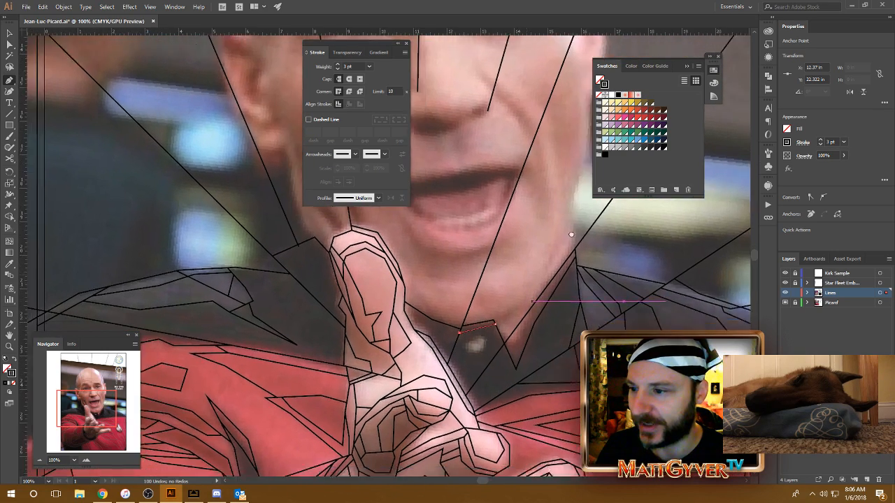
pyautogui.moveTo(464, 245); pyautogui.dragTo(661, 349)
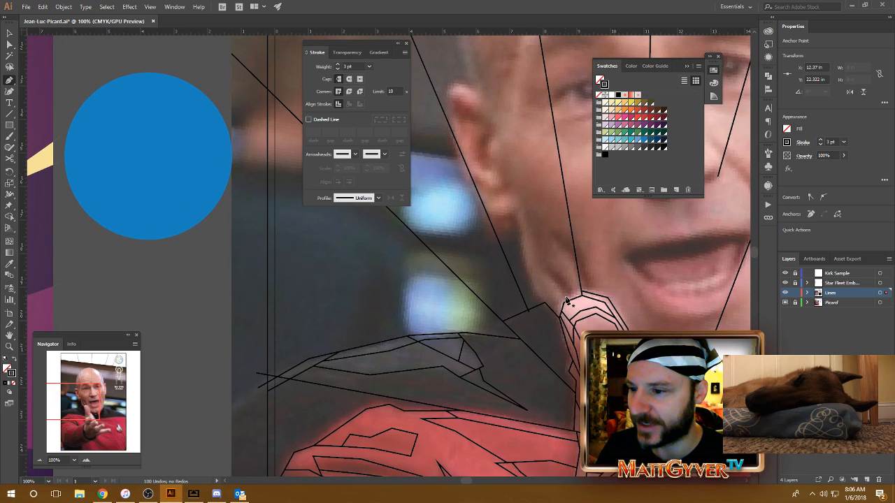
pyautogui.click(546, 306)
pyautogui.moveTo(524, 266); pyautogui.dragTo(515, 219)
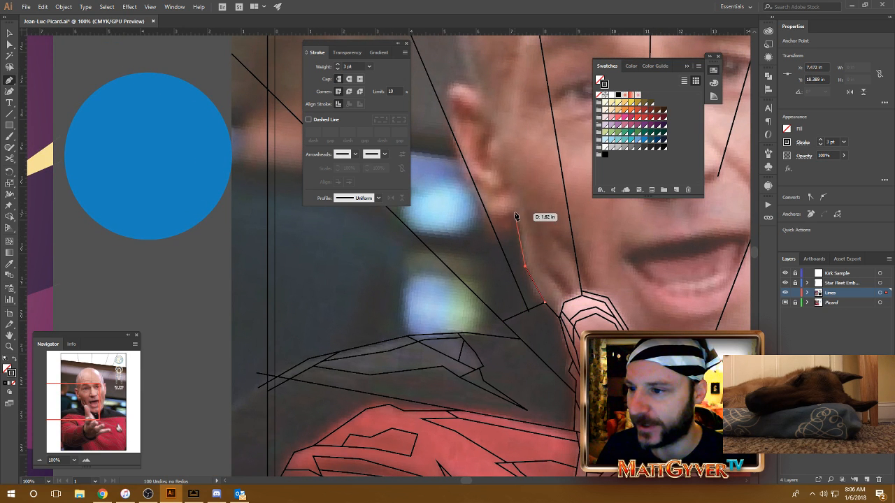
pyautogui.click(514, 211)
pyautogui.click(499, 216)
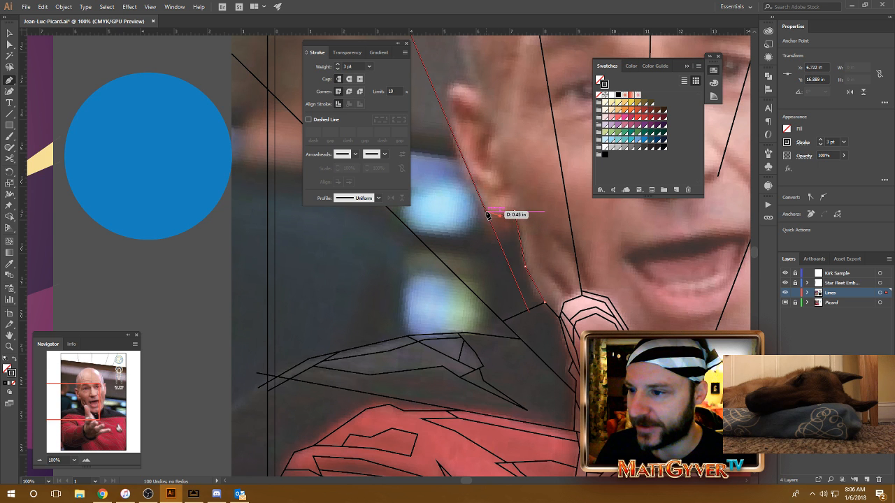
pyautogui.click(486, 211)
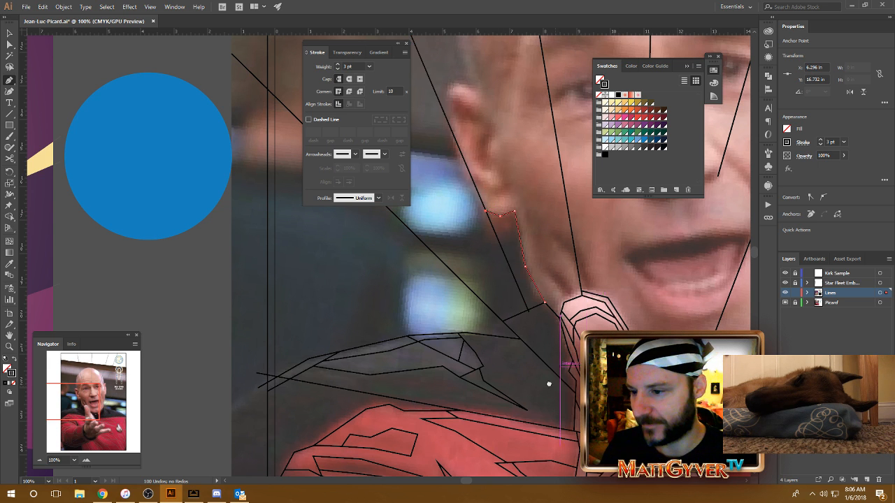
# - Connect the end of the collar line at the diagonal to the shoulder's top edge with a short line
pyautogui.moveTo(558, 394); pyautogui.dragTo(496, 341)
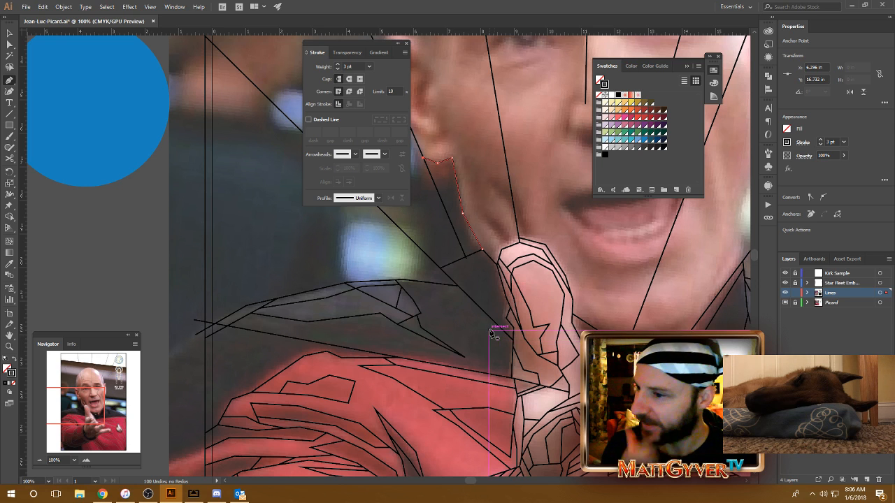
pyautogui.moveTo(447, 296); pyautogui.dragTo(438, 268)
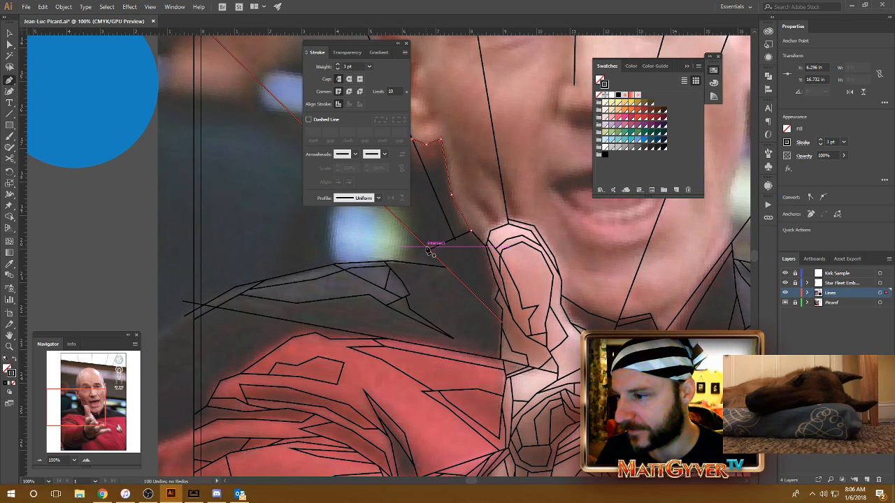
pyautogui.click(426, 247)
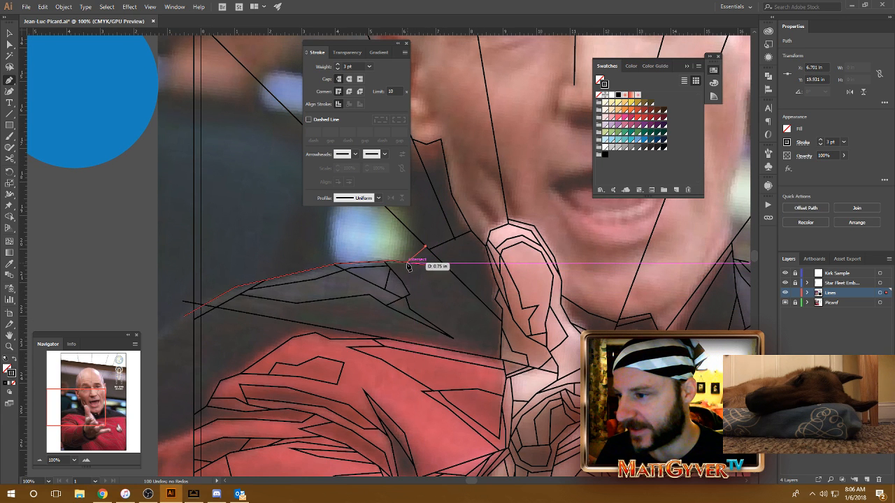
pyautogui.click(409, 264)
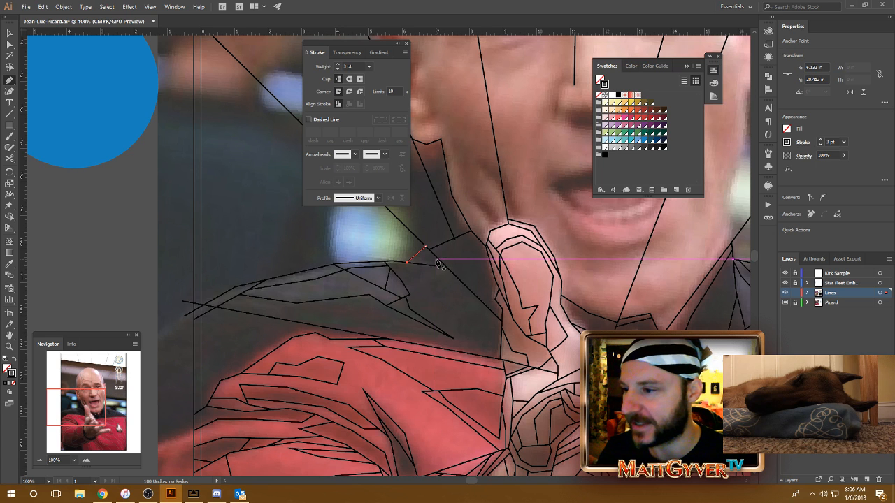
pyautogui.moveTo(433, 263); pyautogui.dragTo(436, 265)
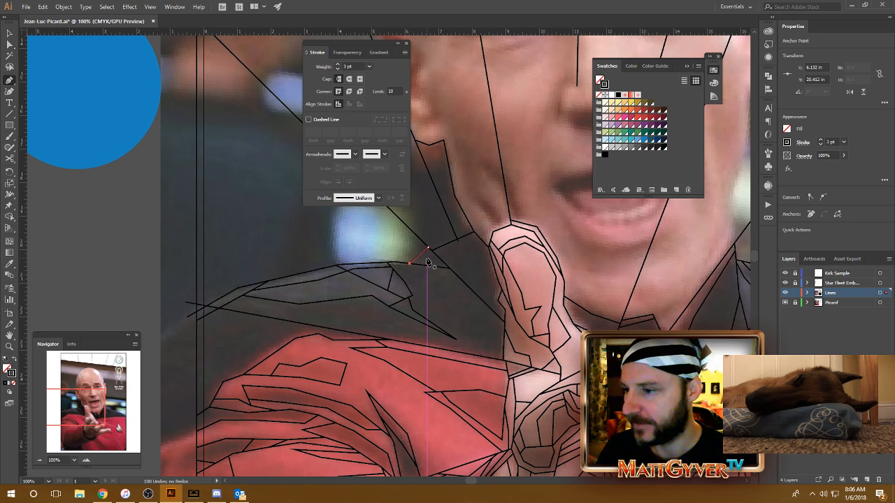
pyautogui.moveTo(435, 265); pyautogui.dragTo(433, 267)
pyautogui.keyDown('ctrl'); pyautogui.click(404, 261); pyautogui.keyUp('ctrl')
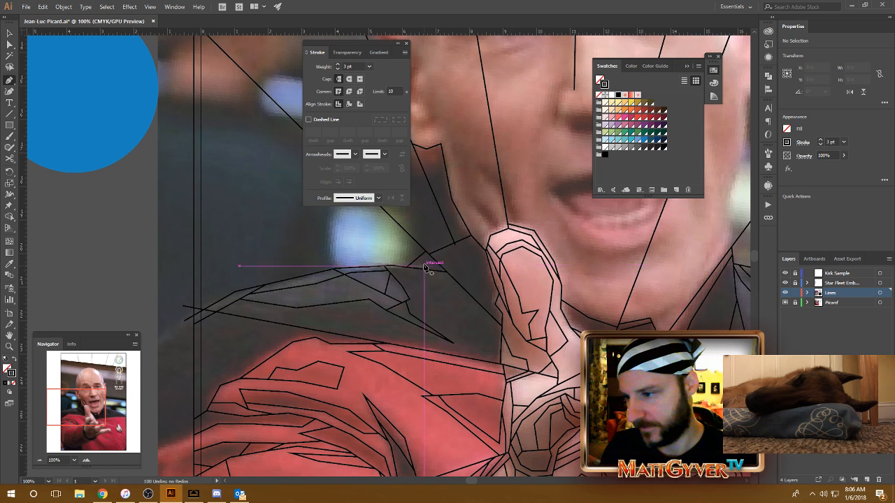
# - Draw a small pointed facet between the short collar connector and the shoulder's top edge, and deselect it
pyautogui.click(420, 256)
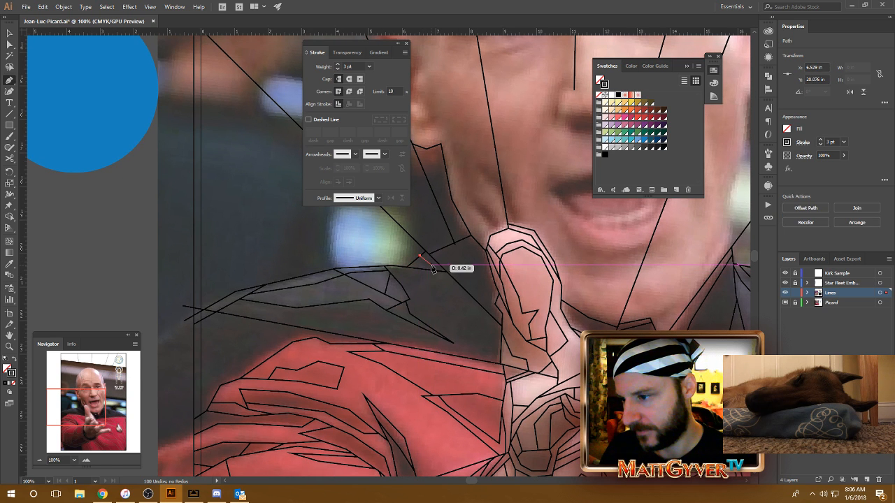
pyautogui.click(434, 267)
pyautogui.click(418, 267)
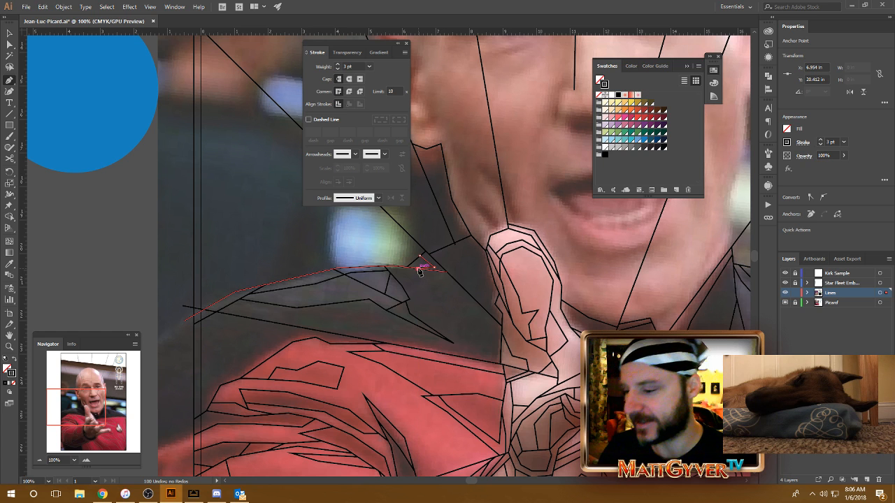
pyautogui.moveTo(495, 274); pyautogui.dragTo(487, 274)
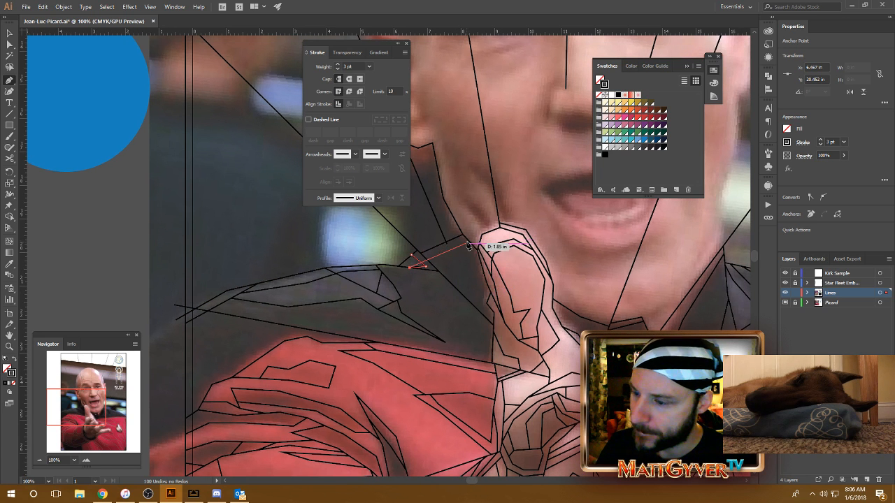
pyautogui.press('Escape')
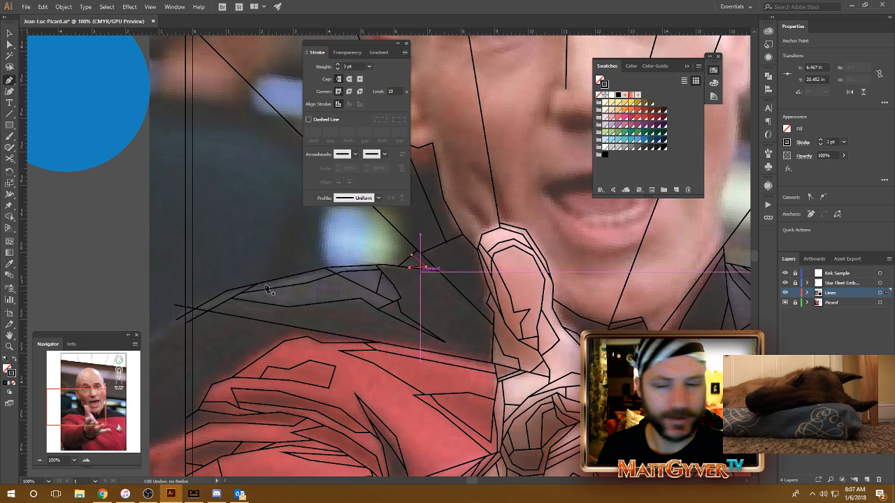
pyautogui.moveTo(291, 283); pyautogui.dragTo(284, 268)
pyautogui.press('a')
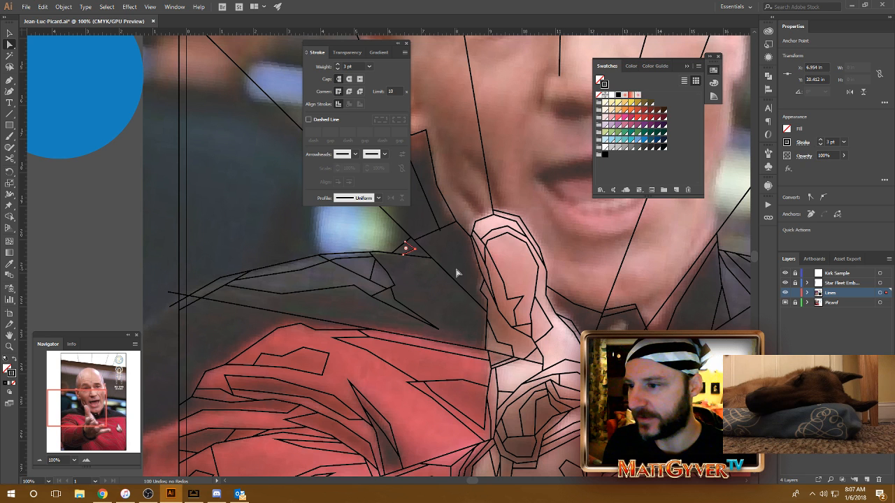
pyautogui.click(456, 293)
pyautogui.moveTo(460, 293); pyautogui.dragTo(456, 292)
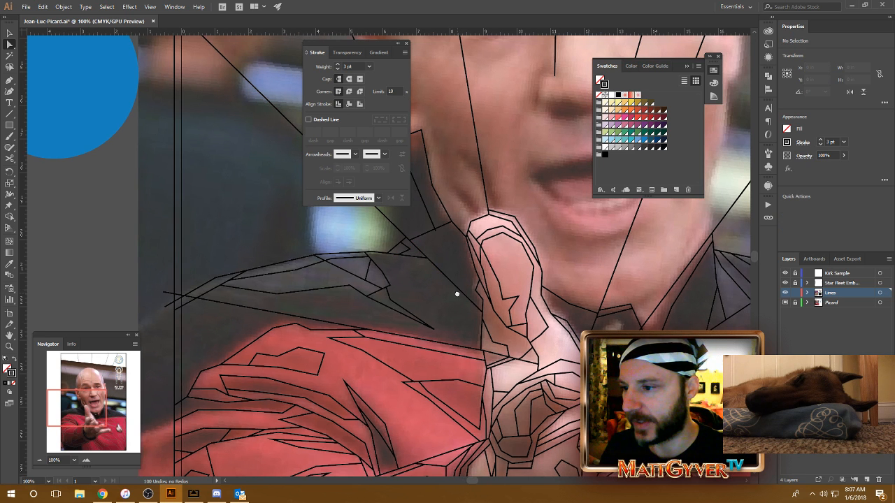
# - Draw a short angled line with the Pen tool beside the finger, from the neck edge down to the hand's outline
pyautogui.press('p')
pyautogui.moveTo(533, 308); pyautogui.dragTo(468, 228)
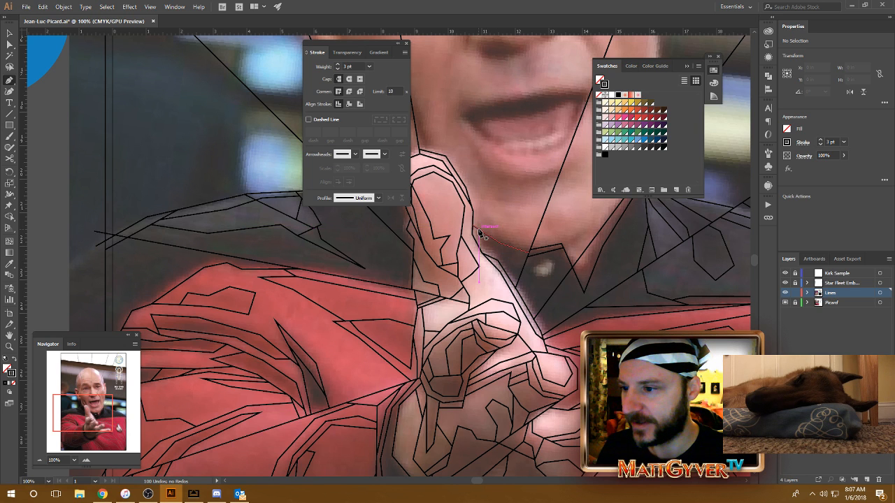
pyautogui.moveTo(479, 233); pyautogui.dragTo(482, 248)
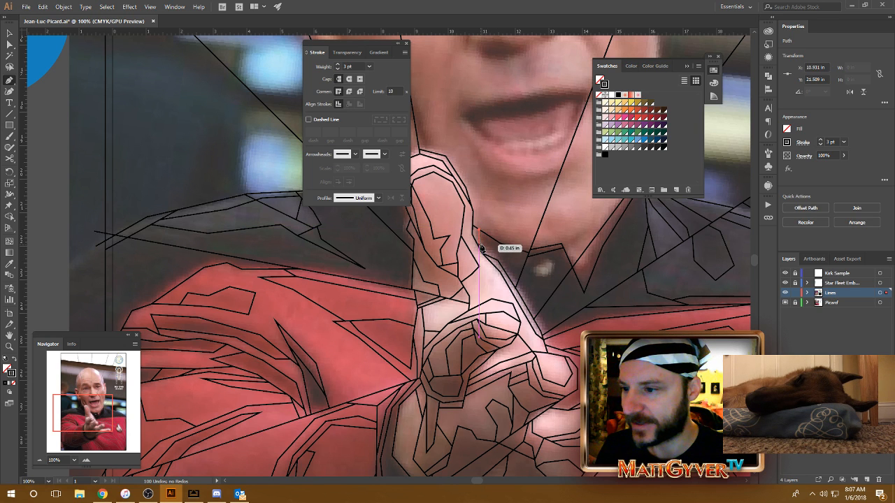
pyautogui.click(481, 245)
pyautogui.hotkey('ctrl', 'z')
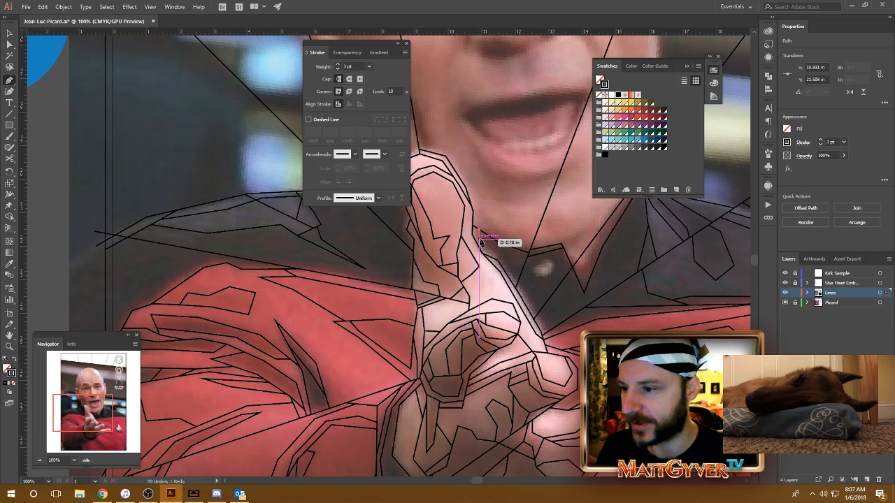
pyautogui.click(498, 255)
pyautogui.click(498, 261)
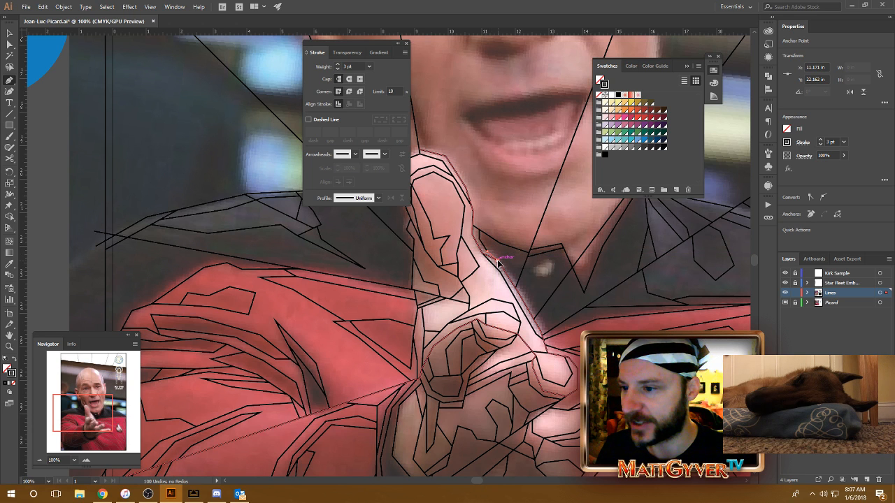
pyautogui.moveTo(546, 278); pyautogui.dragTo(512, 257)
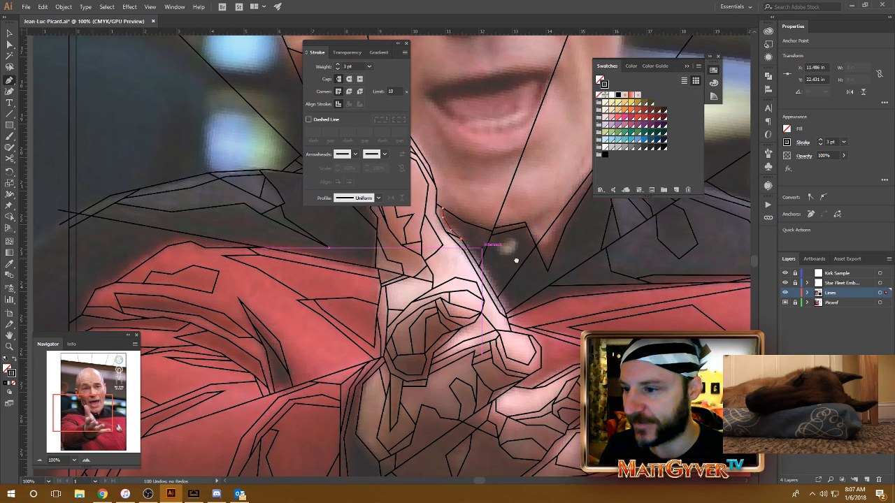
# - Draw a small facet just under the collar's top edge, from that edge around to the long diagonal below the chin
pyautogui.click(480, 227)
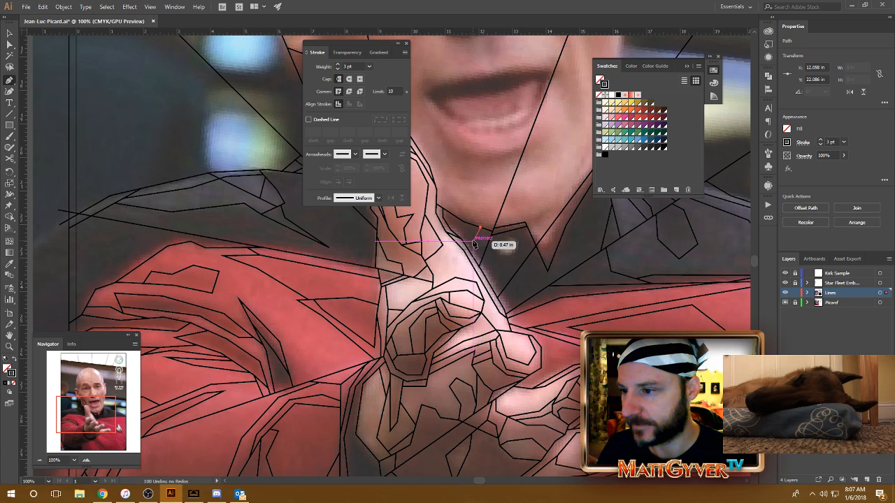
pyautogui.click(473, 241)
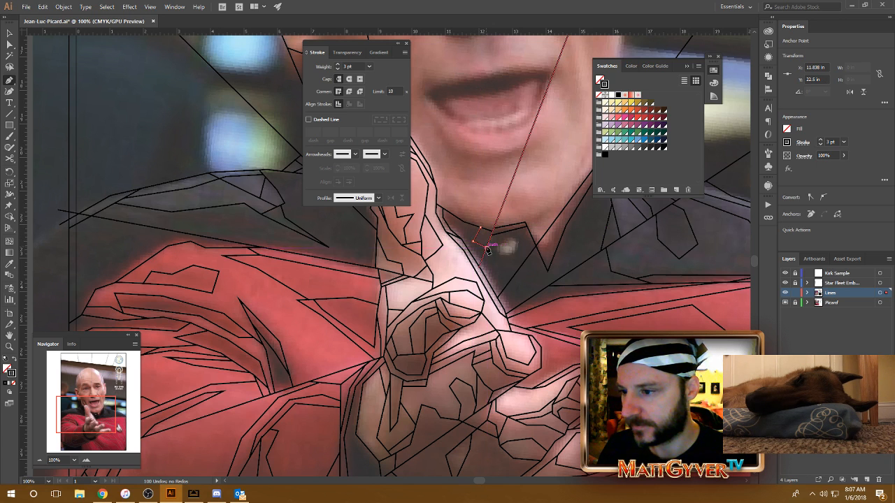
pyautogui.moveTo(567, 262); pyautogui.dragTo(502, 262)
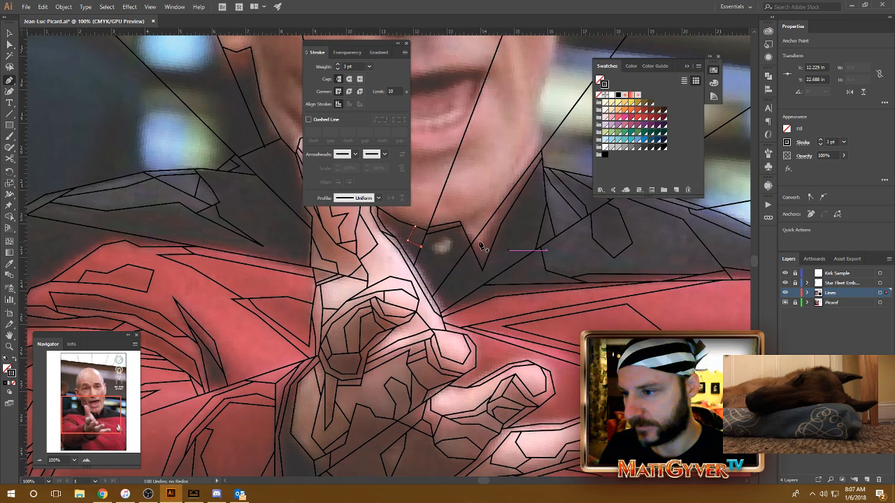
# - Draw a narrow inner facet along the collar's V-shaped opening, from near its point up to the neck edge
pyautogui.click(475, 241)
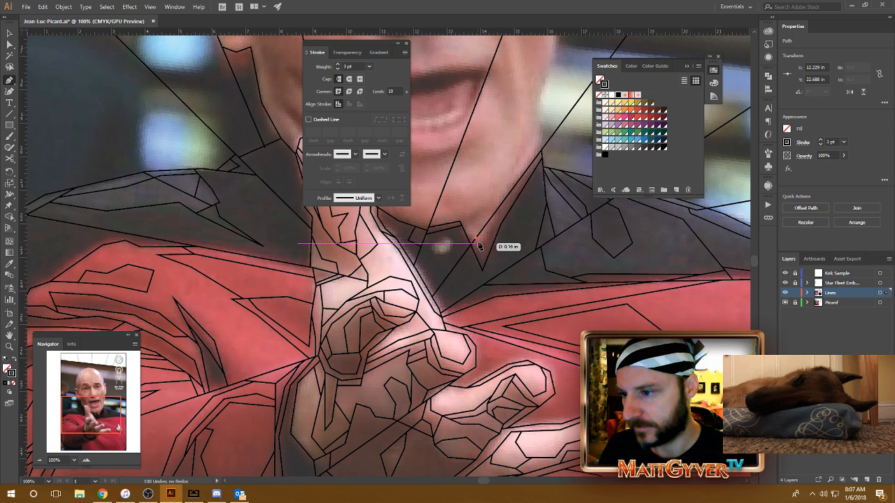
pyautogui.click(504, 196)
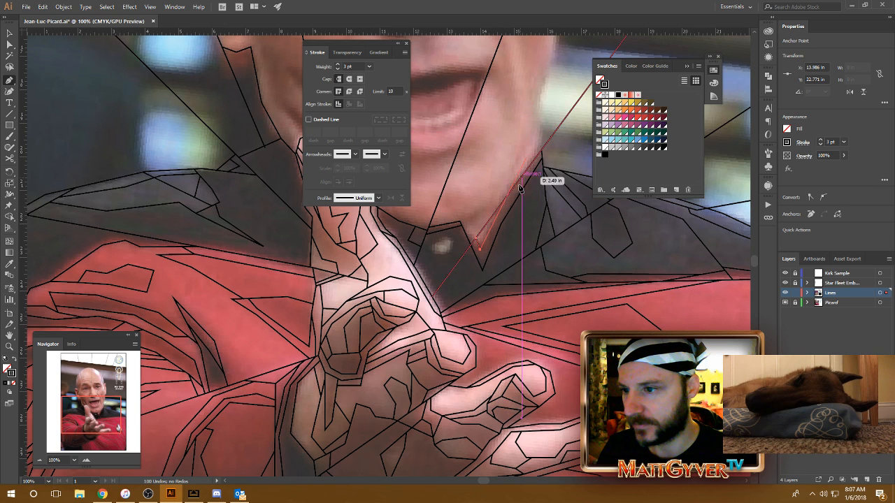
pyautogui.click(509, 194)
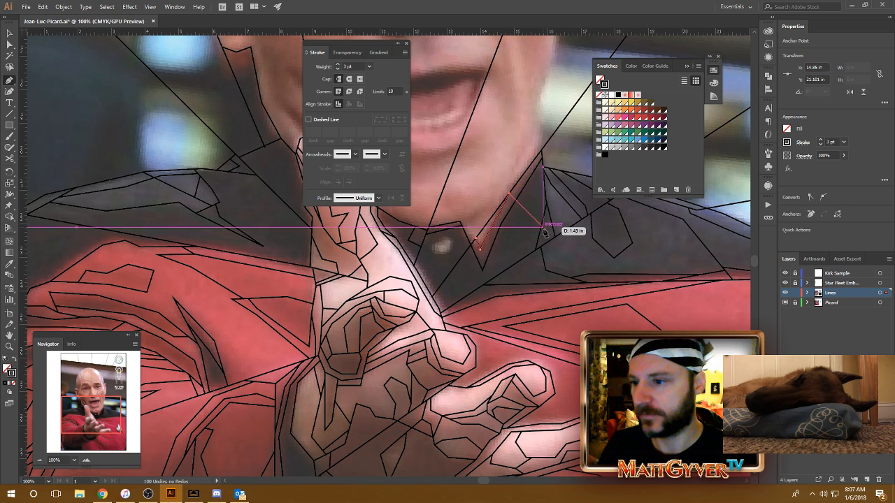
pyautogui.moveTo(559, 278); pyautogui.dragTo(610, 190)
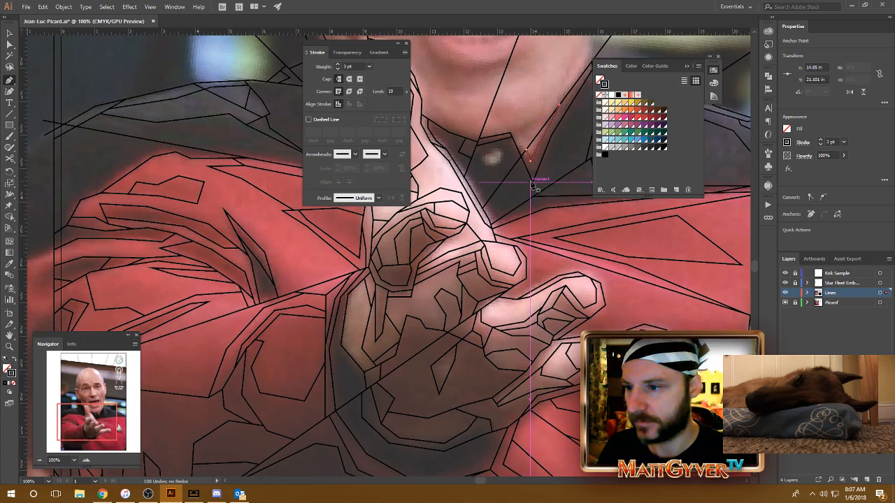
# - Connect the collar opening's lower point to the diagonal beneath it, and outline the small light spot on the collar front
pyautogui.click(532, 183)
pyautogui.click(512, 212)
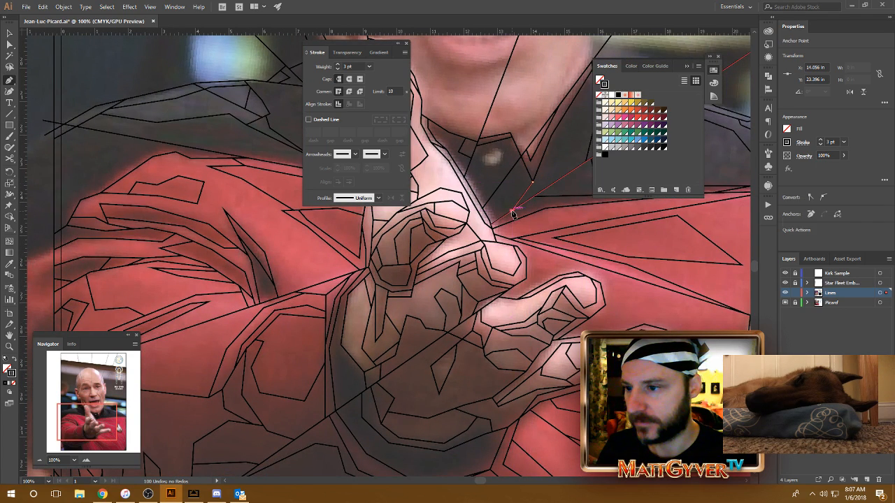
pyautogui.scroll(2, 514, 209)
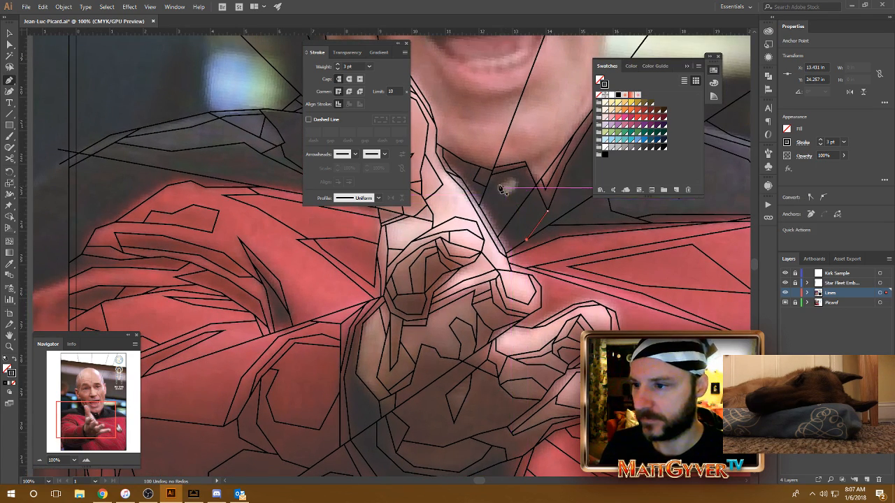
pyautogui.click(513, 178)
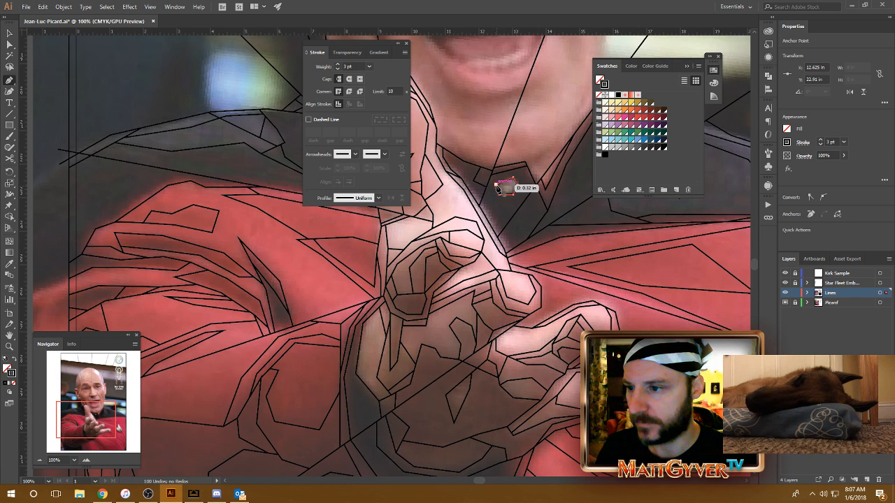
pyautogui.moveTo(523, 155); pyautogui.dragTo(471, 215)
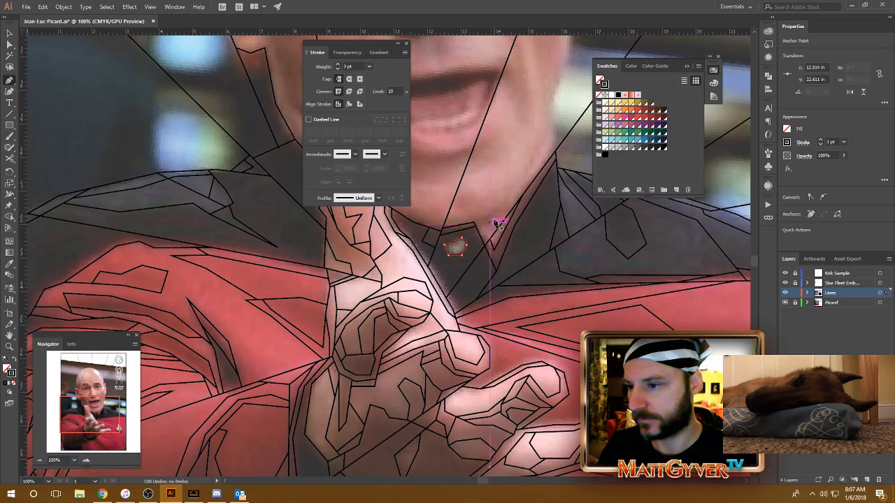
# - Draw a vertical line from beneath the right earlobe down to the long diagonal beside the jaw
pyautogui.moveTo(516, 160); pyautogui.dragTo(497, 360)
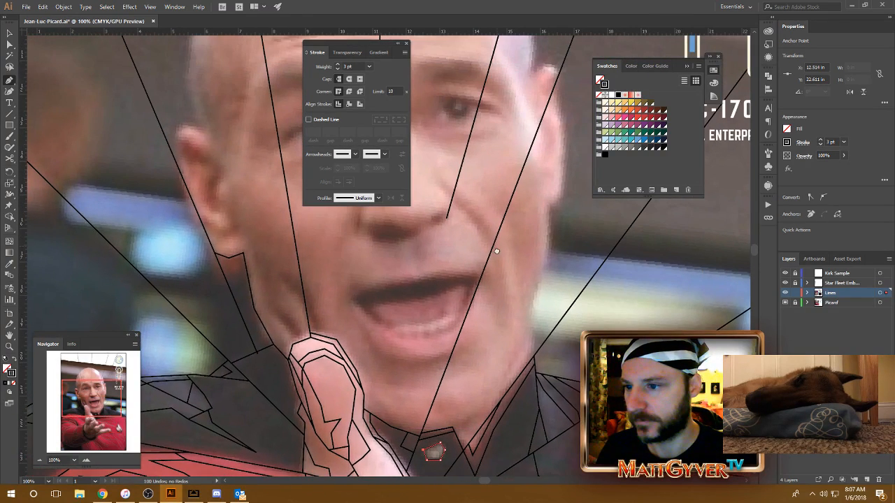
pyautogui.click(547, 341)
pyautogui.moveTo(575, 240); pyautogui.dragTo(541, 342)
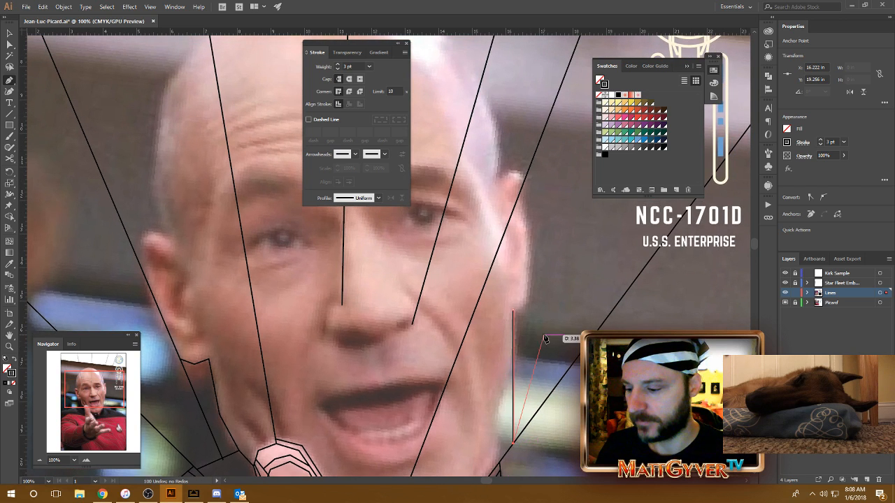
# - Trace the crown of the head with a short line to the central vertical line, continuing its edge to the slanted line
pyautogui.moveTo(602, 308); pyautogui.dragTo(783, 502)
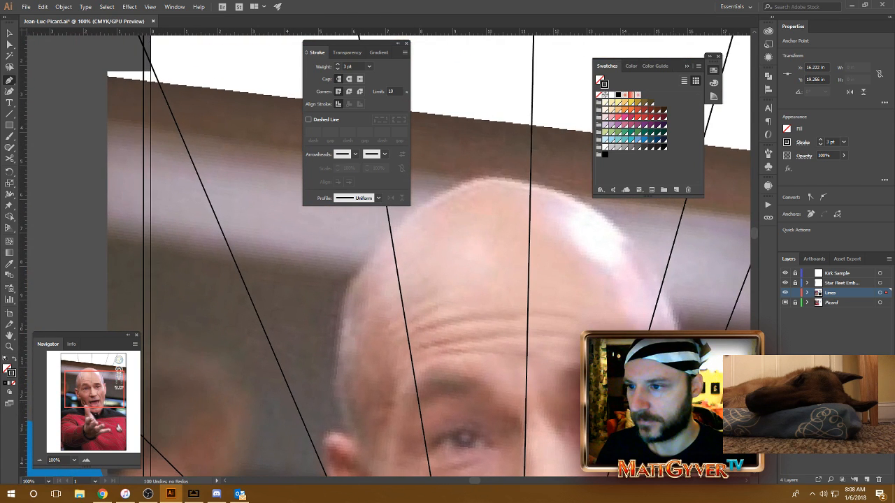
pyautogui.click(531, 183)
pyautogui.moveTo(622, 241); pyautogui.dragTo(575, 212)
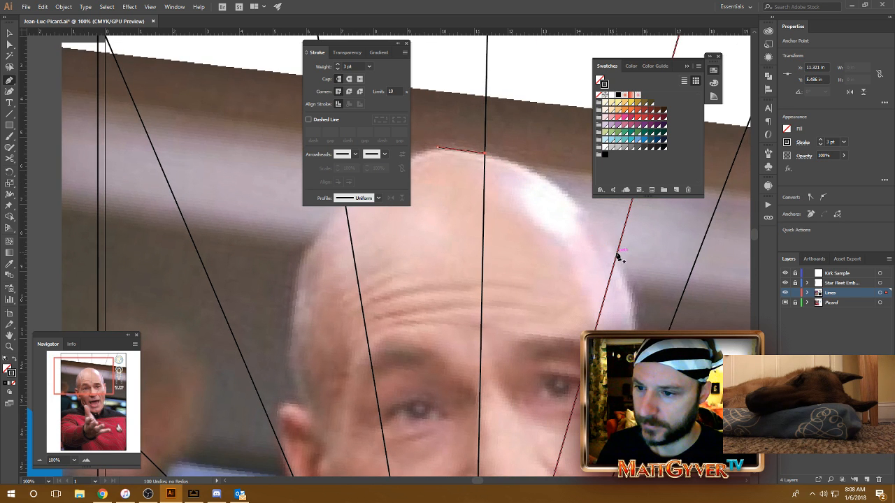
pyautogui.click(615, 253)
pyautogui.click(562, 188)
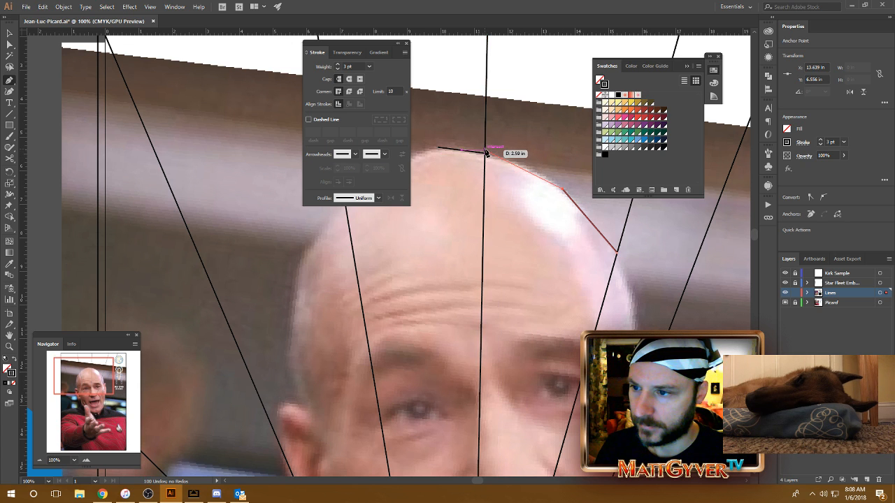
pyautogui.click(485, 151)
pyautogui.moveTo(538, 205); pyautogui.dragTo(511, 212)
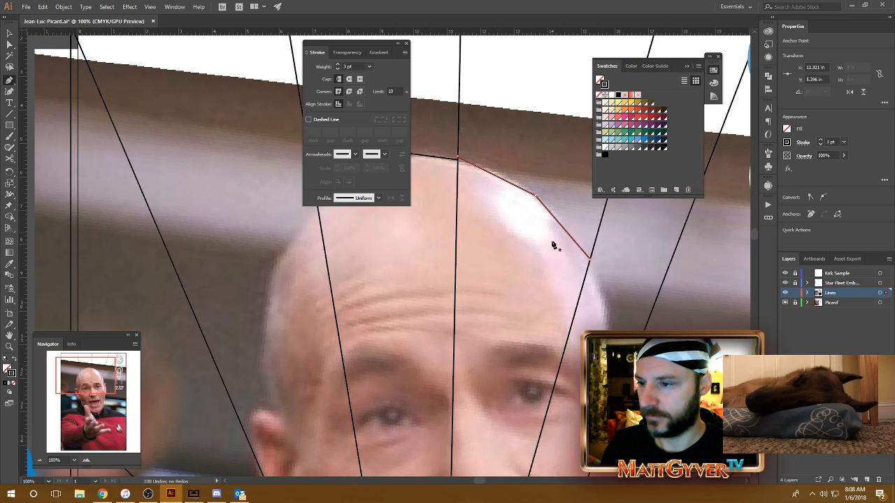
# - Trace the right side of the head from the slanted line down past the temple to the long diagonal at the ear
pyautogui.scroll(-3, 553, 247)
pyautogui.hscroll(4, 432, 56)
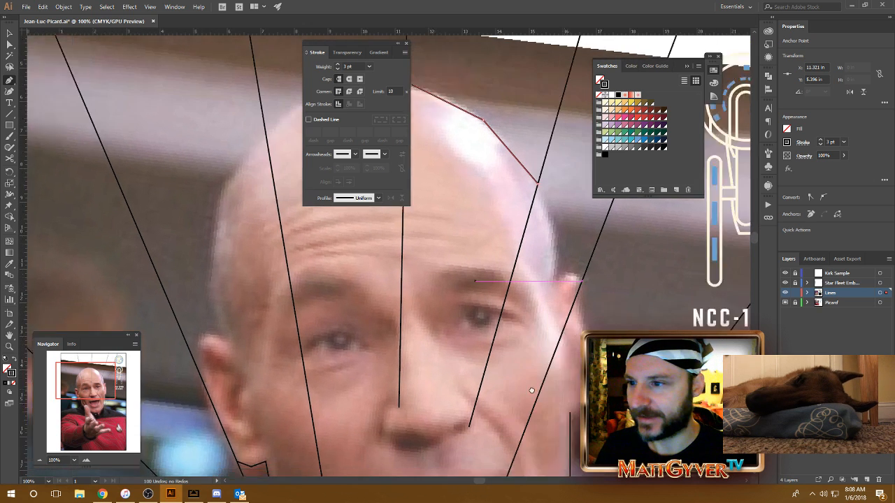
pyautogui.scroll(-3, 558, 182)
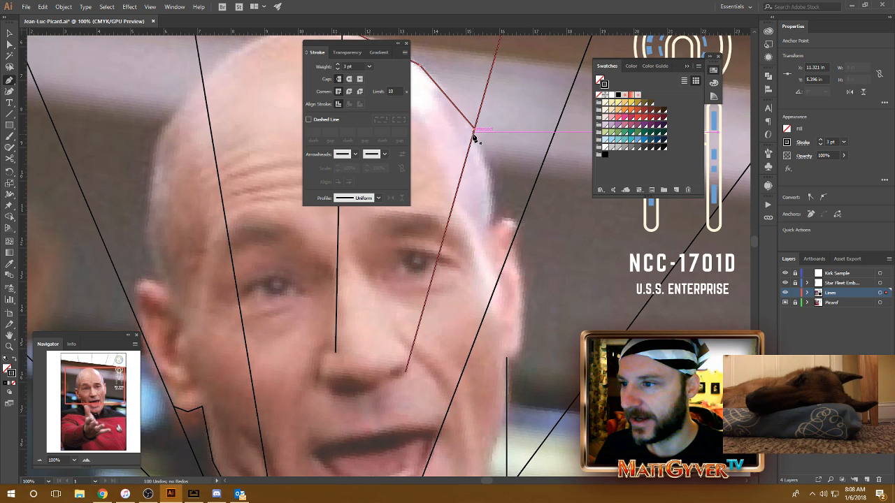
pyautogui.scroll(2, 505, 172)
pyautogui.hscroll(-1, 496, 179)
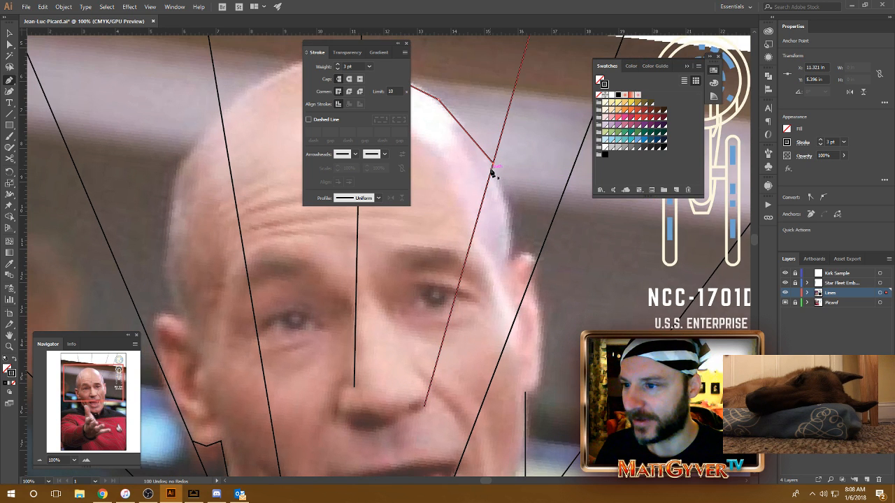
pyautogui.click(494, 163)
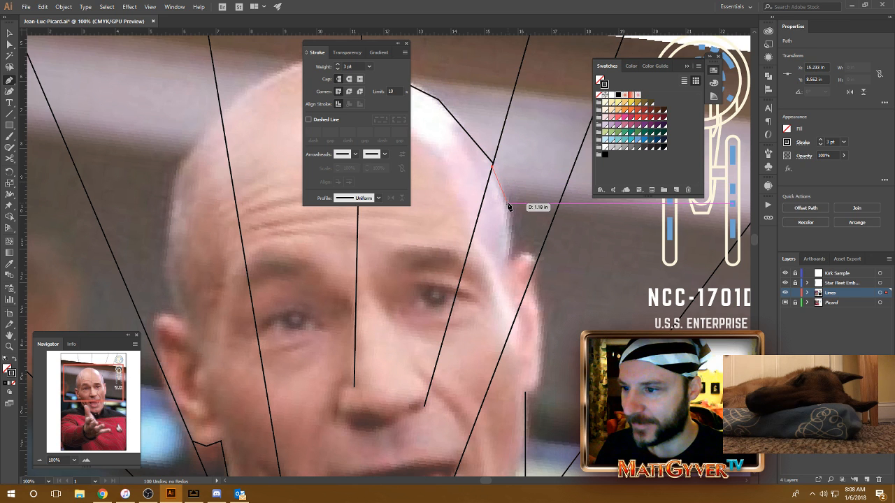
pyautogui.click(508, 199)
pyautogui.scroll(-4, 511, 204)
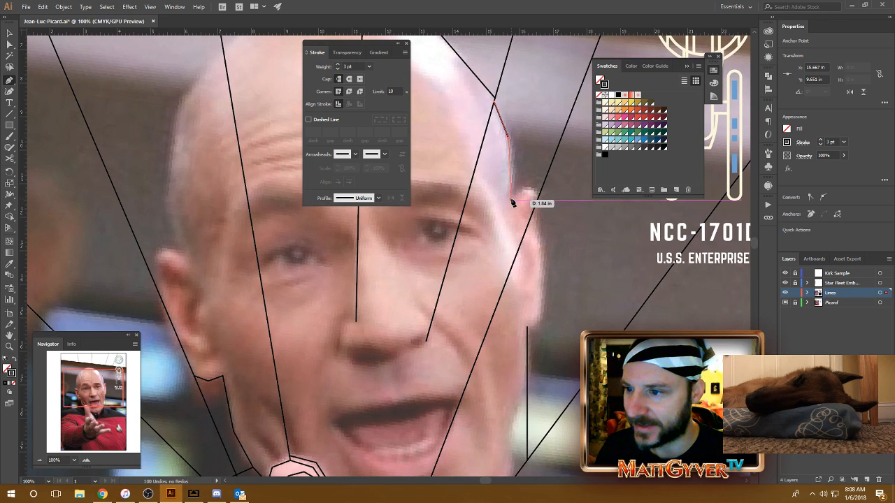
pyautogui.click(510, 202)
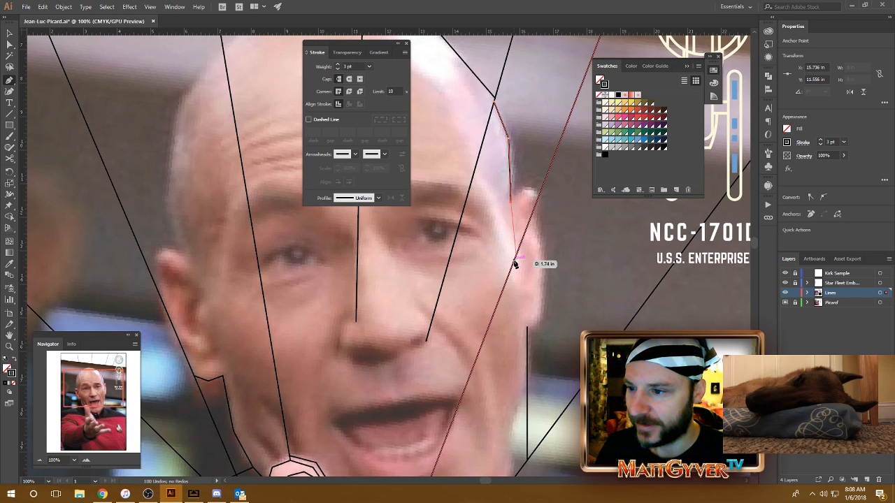
pyautogui.scroll(-2, 521, 237)
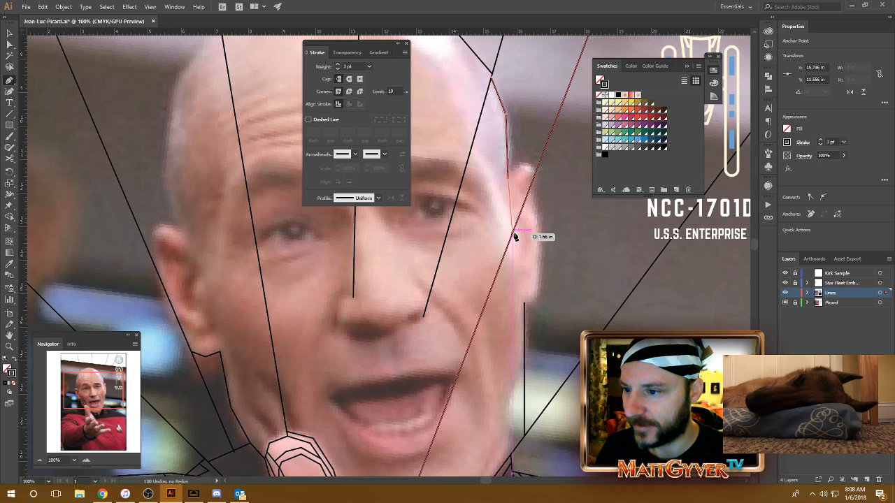
pyautogui.click(513, 231)
# - Trace the top of the right ear from the long diagonal over to the head's side outline, and end the path
pyautogui.scroll(1, 516, 233)
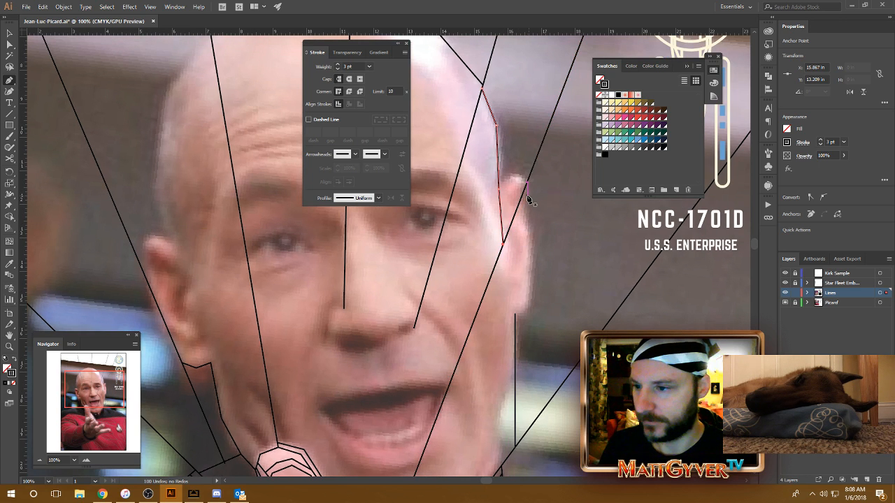
pyautogui.click(524, 181)
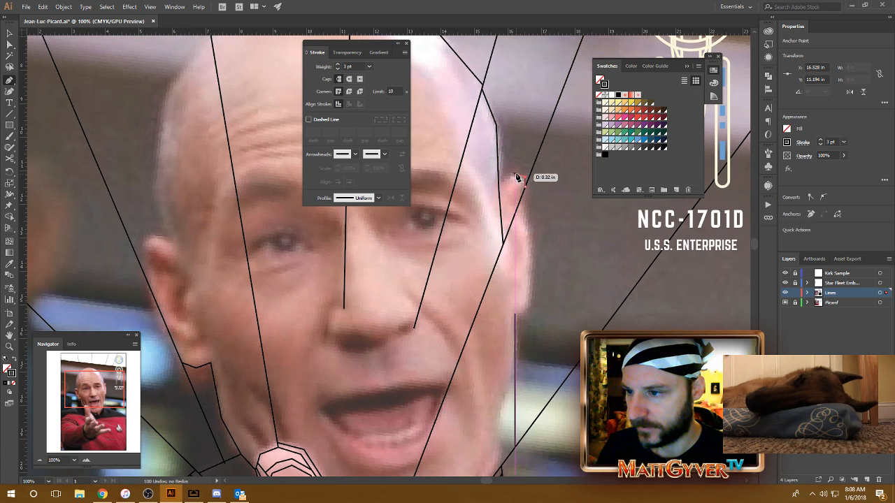
pyautogui.click(500, 185)
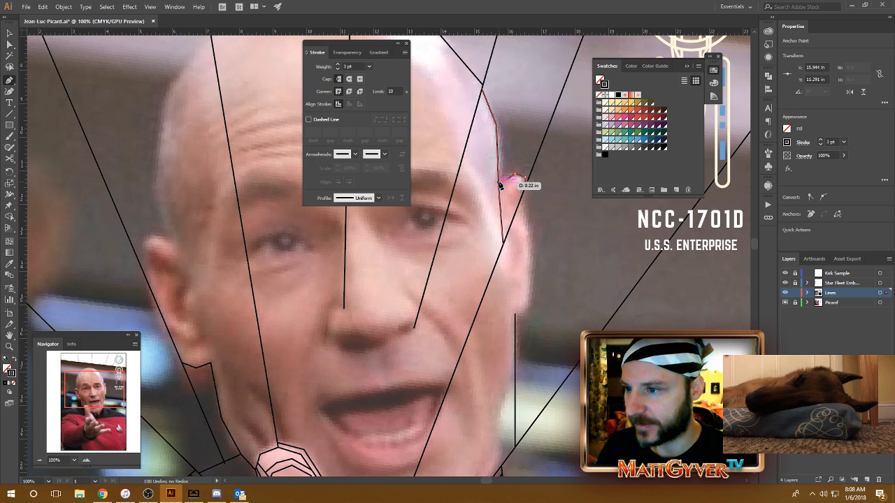
pyautogui.click(498, 183)
pyautogui.press('Escape')
pyautogui.moveTo(500, 275); pyautogui.dragTo(690, 367)
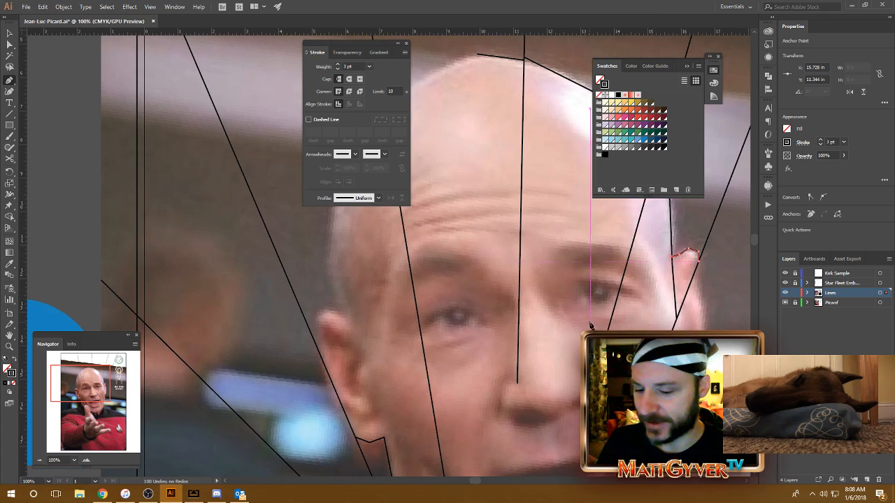
pyautogui.hotkey('ctrl', '-')
pyautogui.hotkey('ctrl', '-')
pyautogui.hotkey('ctrl', '-')
pyautogui.hotkey('ctrl', '+')
pyautogui.hotkey('ctrl', '+')
pyautogui.hotkey('ctrl', '+')
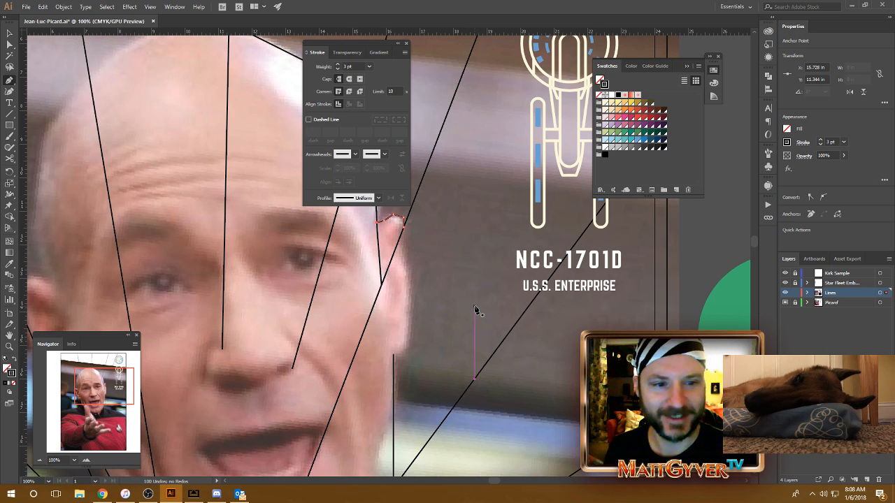
pyautogui.moveTo(472, 359); pyautogui.dragTo(549, 301)
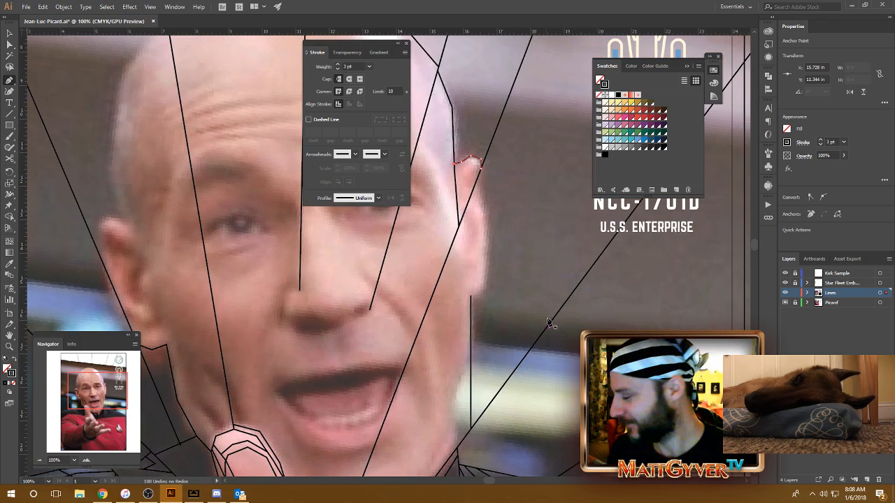
# - Trace the upper edge of the open mouth from its left corner across to the long diagonal, and end the path
pyautogui.moveTo(531, 342); pyautogui.dragTo(619, 252)
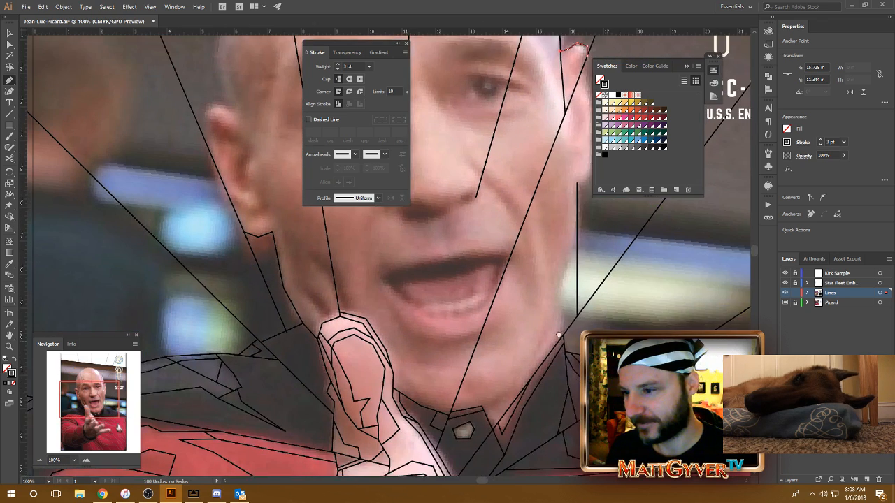
pyautogui.moveTo(396, 314); pyautogui.dragTo(475, 269)
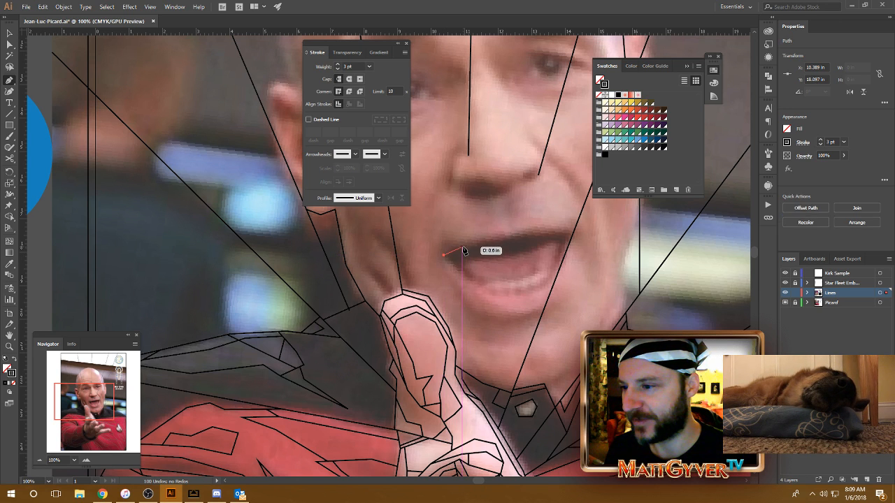
pyautogui.click(462, 247)
pyautogui.moveTo(504, 239); pyautogui.dragTo(462, 244)
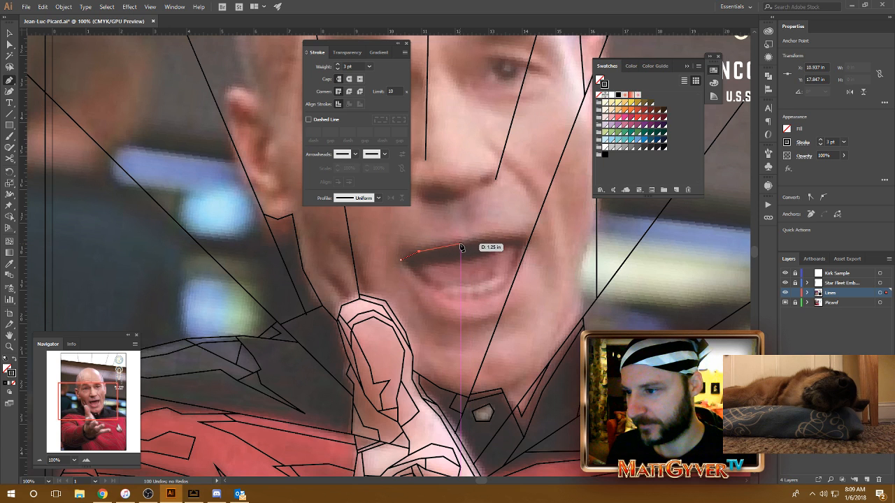
pyautogui.click(462, 244)
pyautogui.click(510, 240)
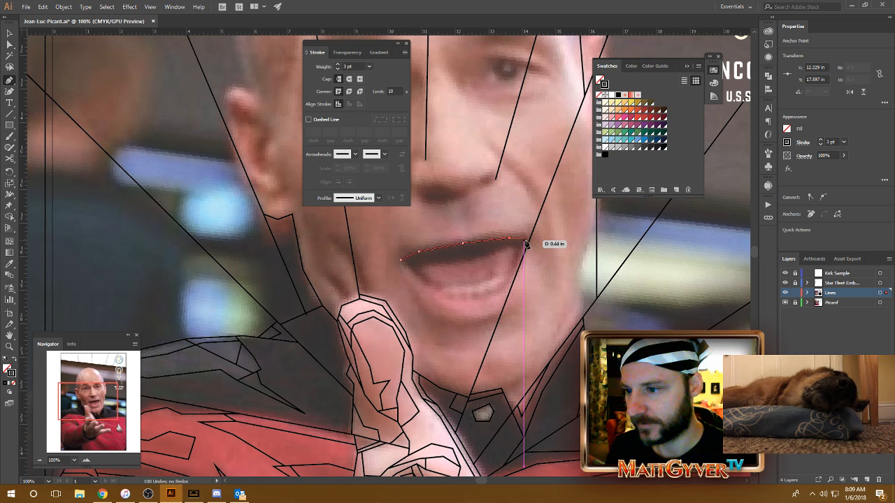
pyautogui.click(531, 240)
pyautogui.scroll(-1, 533, 265)
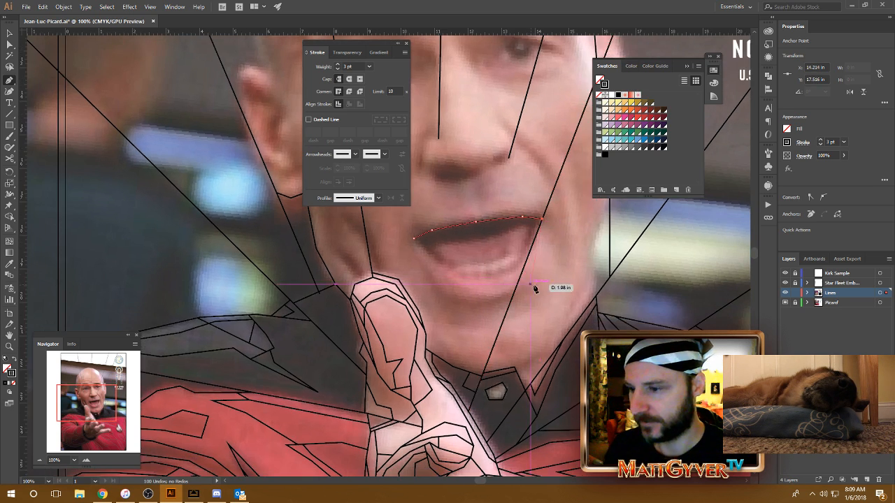
# - Start the inner mouth outline at its left corner, following the tongue's upper edge and turning down at the right corner
pyautogui.click(426, 249)
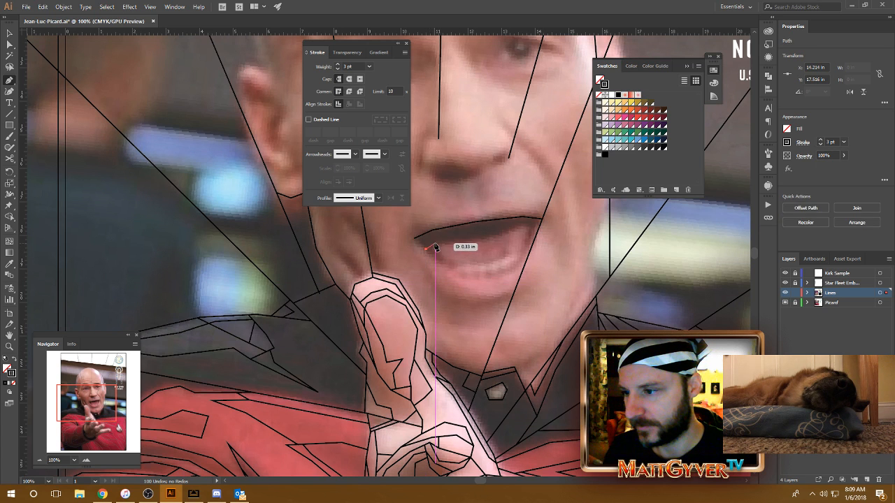
pyautogui.click(434, 241)
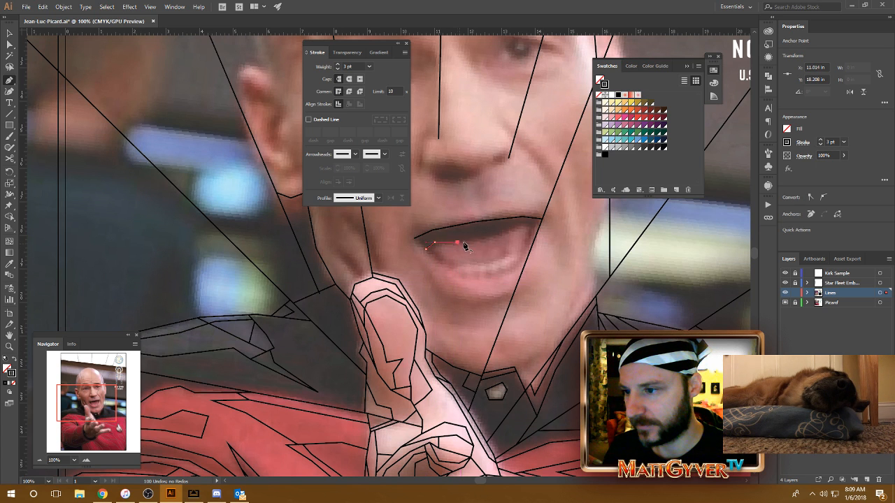
pyautogui.click(481, 241)
pyautogui.click(512, 229)
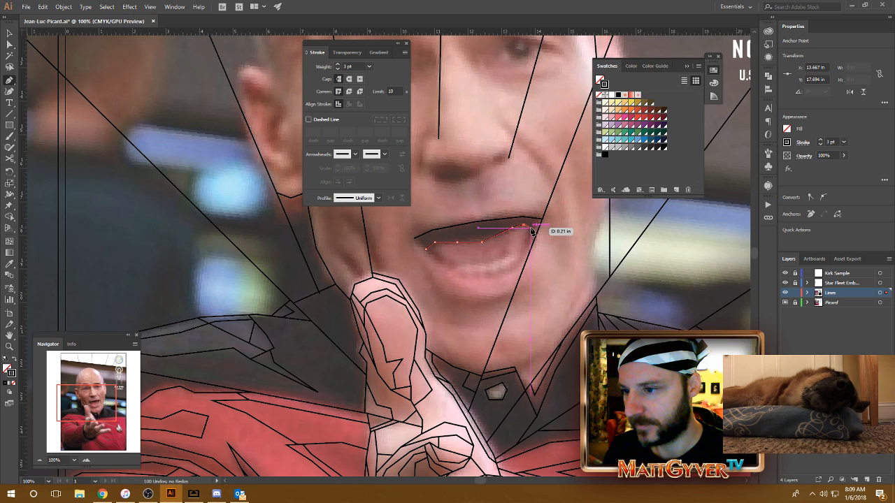
pyautogui.moveTo(532, 232); pyautogui.dragTo(531, 218)
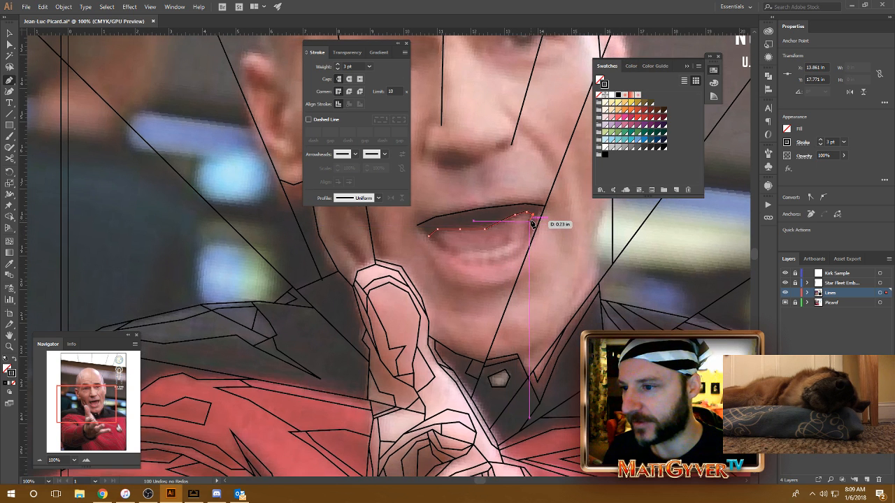
pyautogui.click(529, 227)
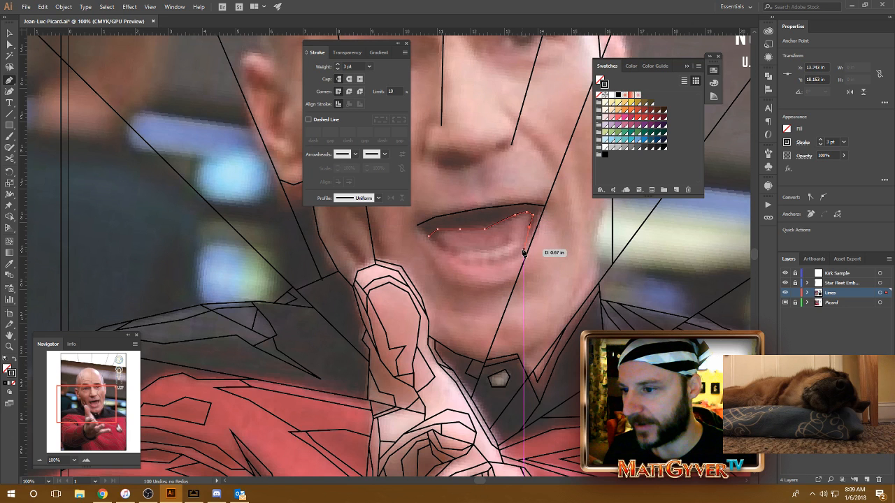
# - Continue the inner mouth outline along the lower teeth and back up to the left corner, closing the path
pyautogui.click(524, 253)
pyautogui.click(497, 267)
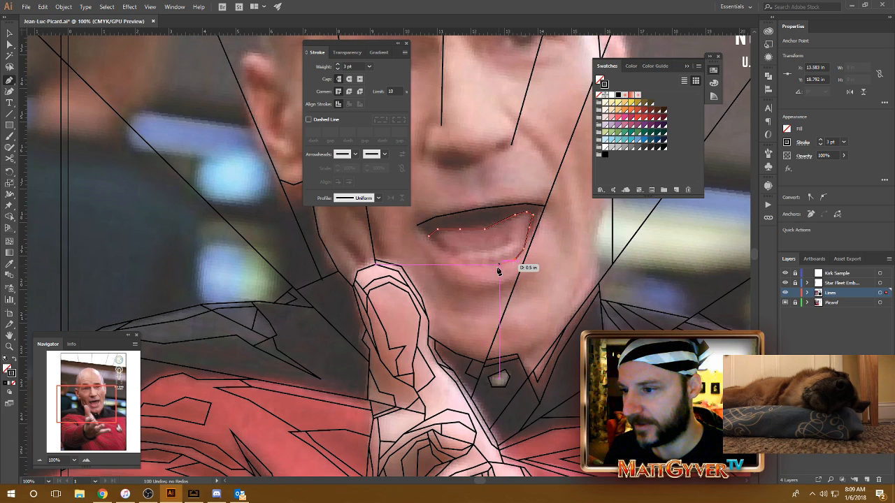
pyautogui.click(461, 265)
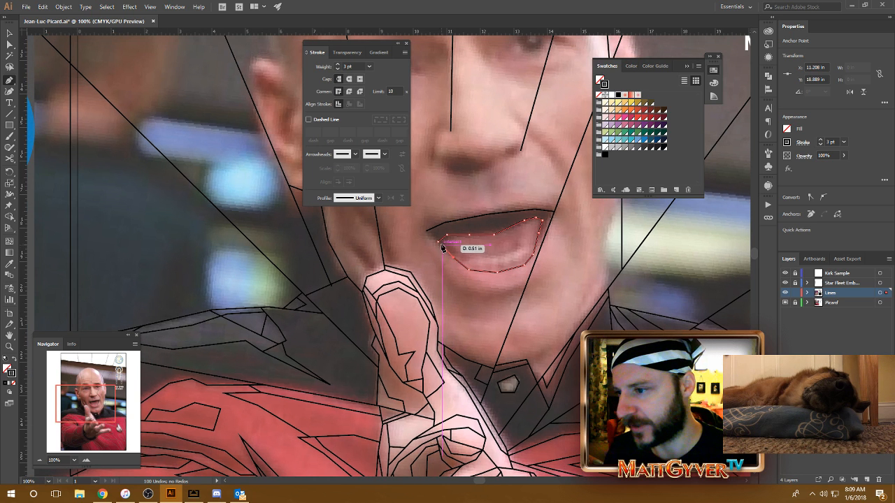
pyautogui.click(441, 246)
pyautogui.moveTo(472, 311); pyautogui.dragTo(515, 297)
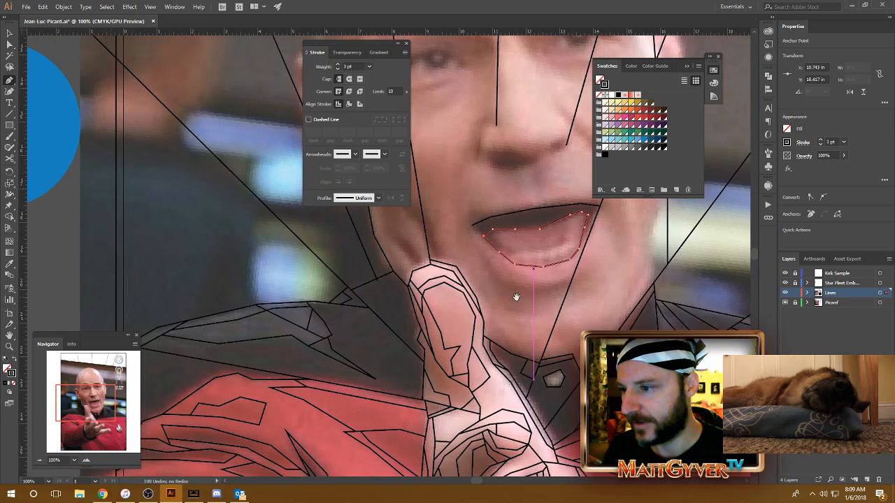
pyautogui.click(483, 236)
pyautogui.moveTo(539, 236); pyautogui.dragTo(497, 256)
pyautogui.press('Escape')
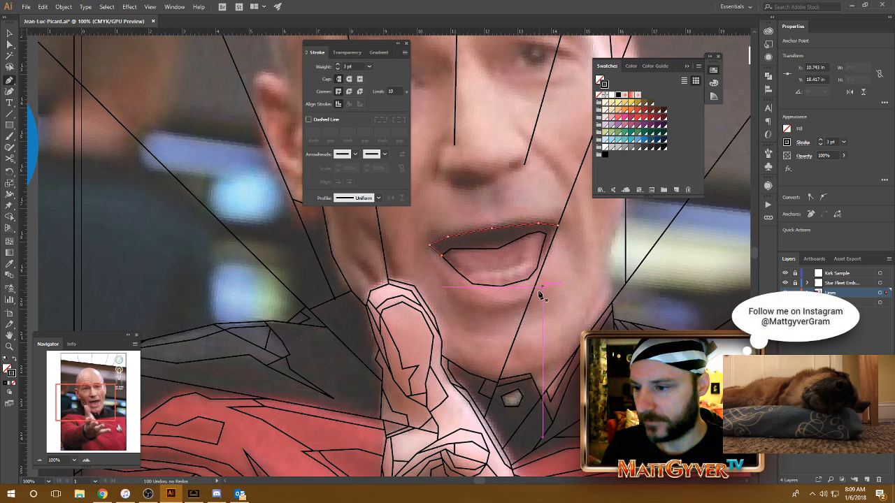
# - Trace the lower edge of the bottom lip from below the left mouth corner to the long diagonal
pyautogui.click(430, 256)
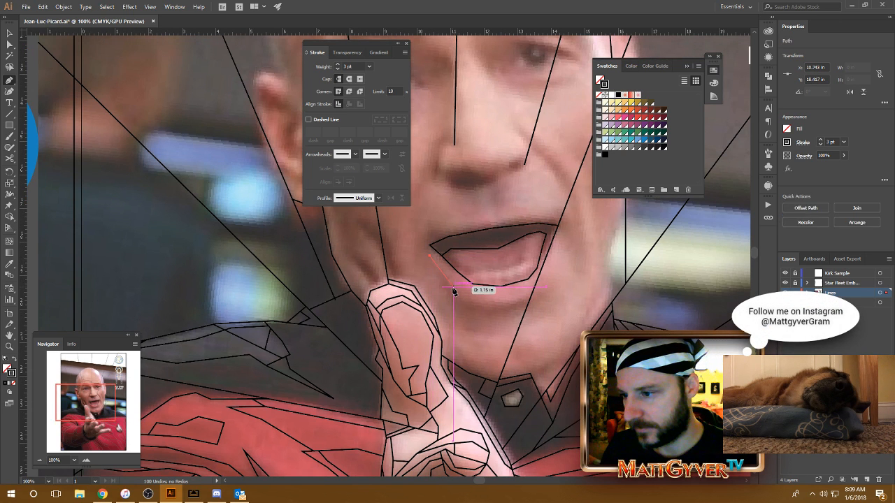
pyautogui.click(459, 298)
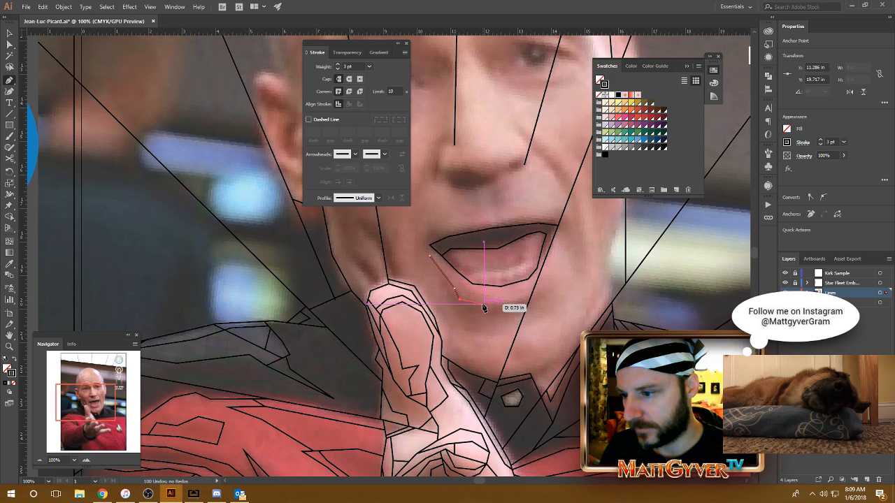
pyautogui.click(490, 304)
pyautogui.click(526, 302)
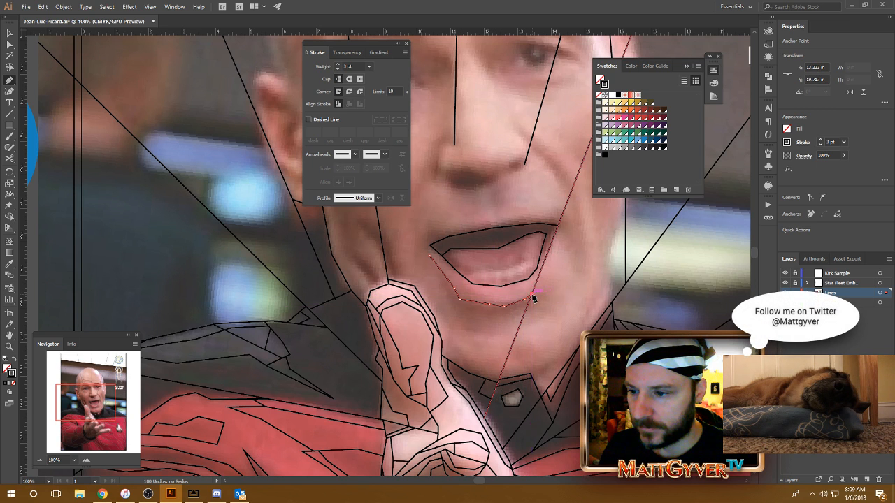
pyautogui.click(533, 299)
# - Draw a narrow band line from the inner mouth outline's left edge, just above the tongue, to the outline's upper edge
pyautogui.moveTo(569, 327); pyautogui.dragTo(580, 314)
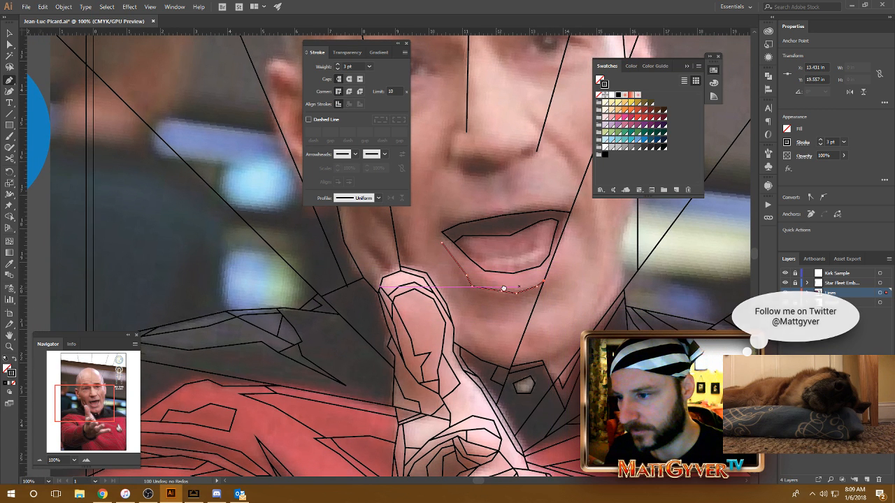
pyautogui.moveTo(476, 284); pyautogui.dragTo(492, 278)
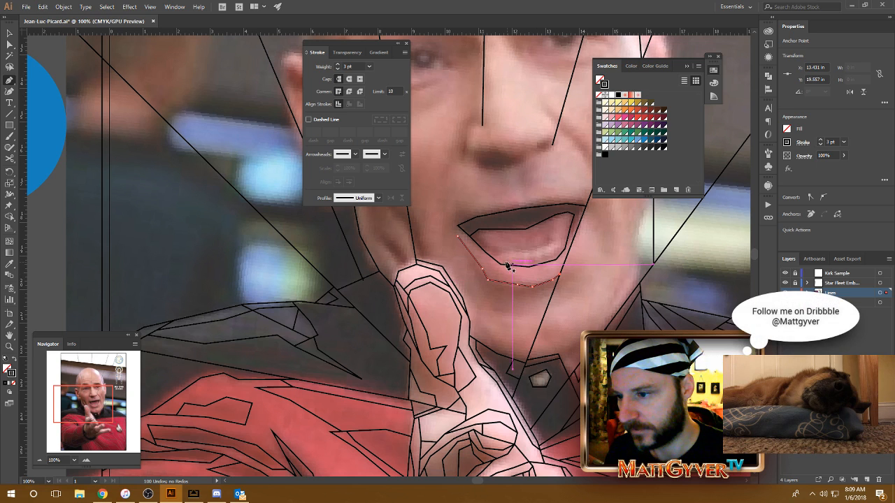
pyautogui.click(474, 239)
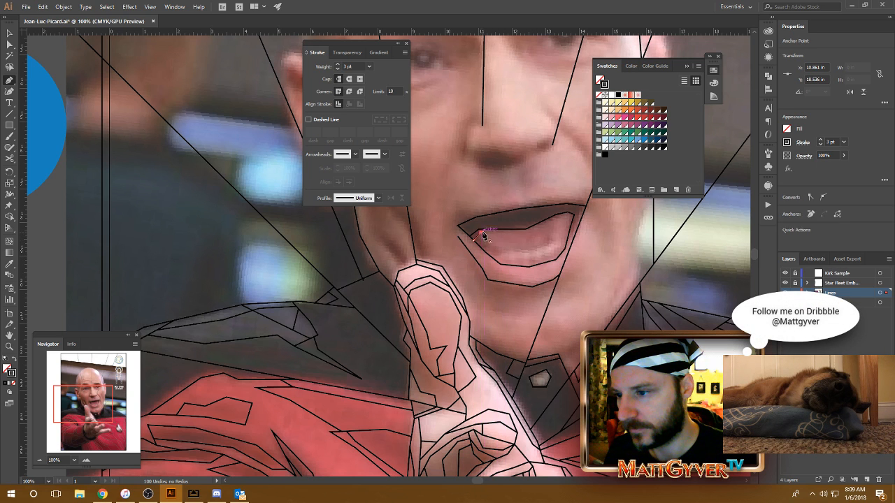
pyautogui.click(481, 232)
pyautogui.click(502, 232)
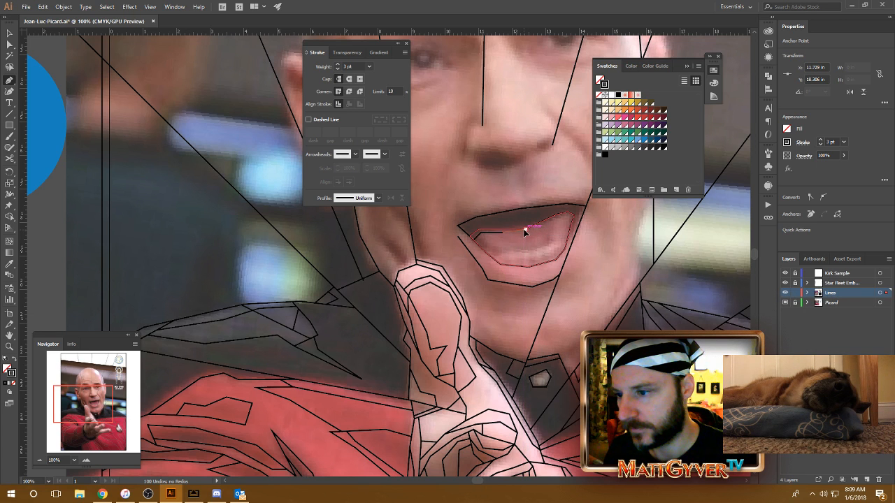
pyautogui.click(525, 230)
pyautogui.press('Escape')
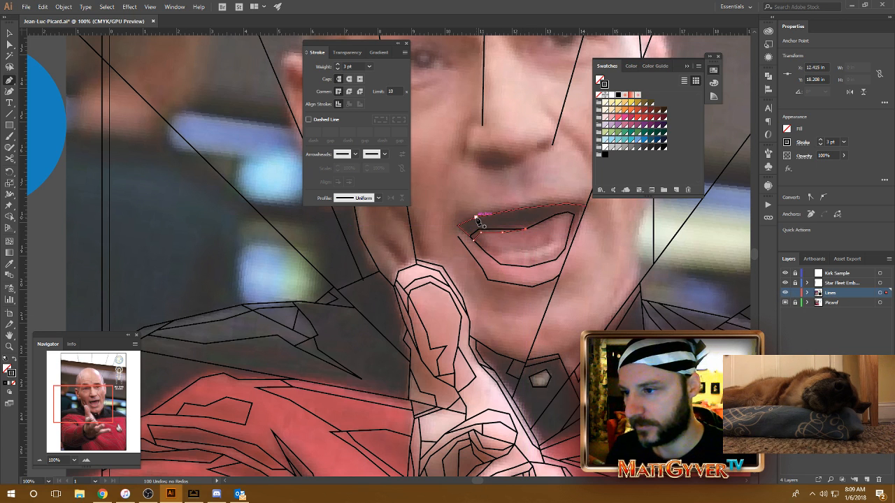
# - Draw a thin line beneath the upper mouth edge, and connect the right mouth corner to the inner mouth outline
pyautogui.click(475, 217)
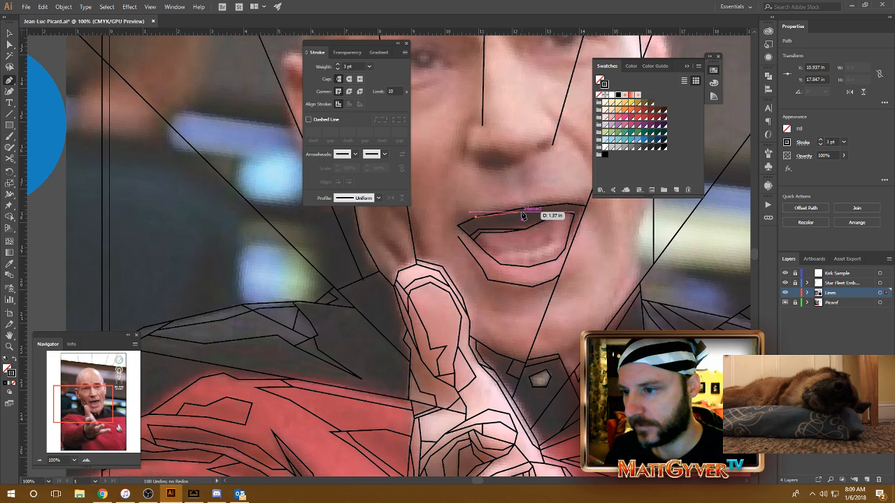
pyautogui.click(522, 212)
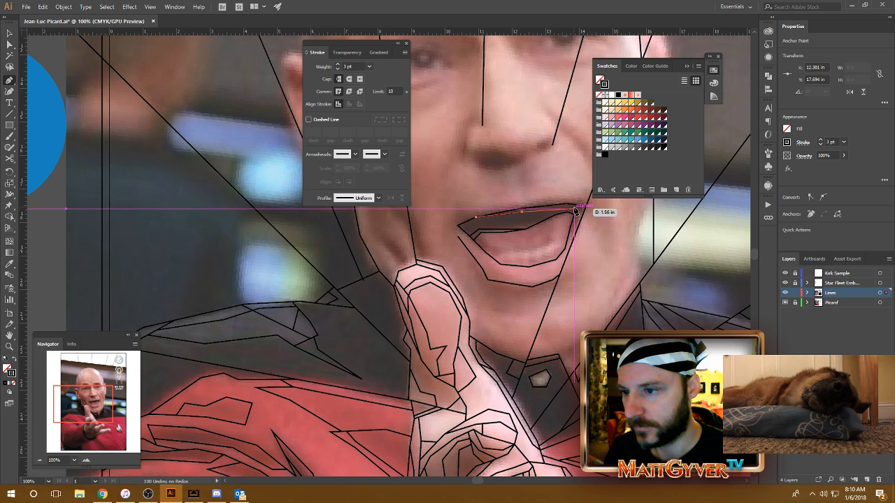
pyautogui.click(570, 205)
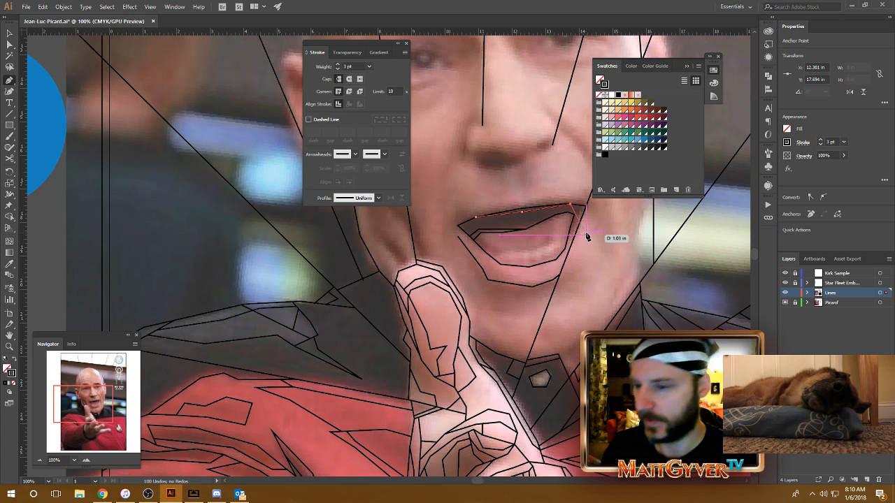
pyautogui.moveTo(591, 250); pyautogui.dragTo(581, 233)
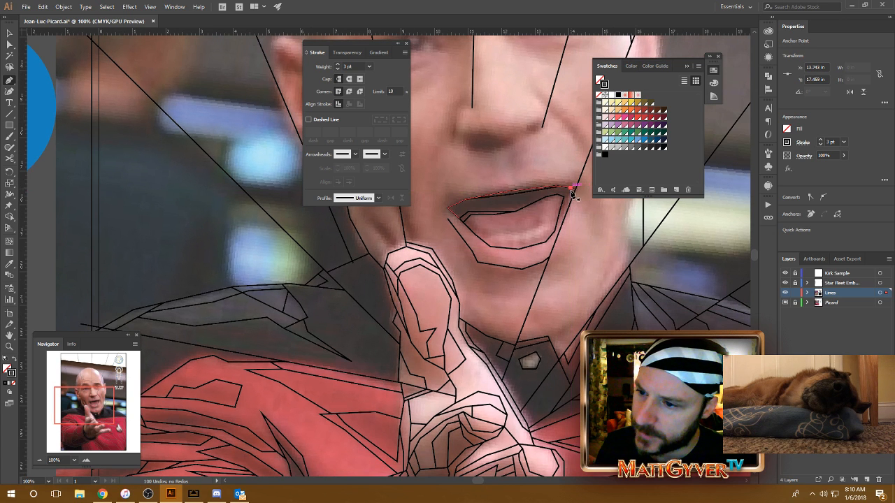
pyautogui.click(570, 188)
pyautogui.click(566, 200)
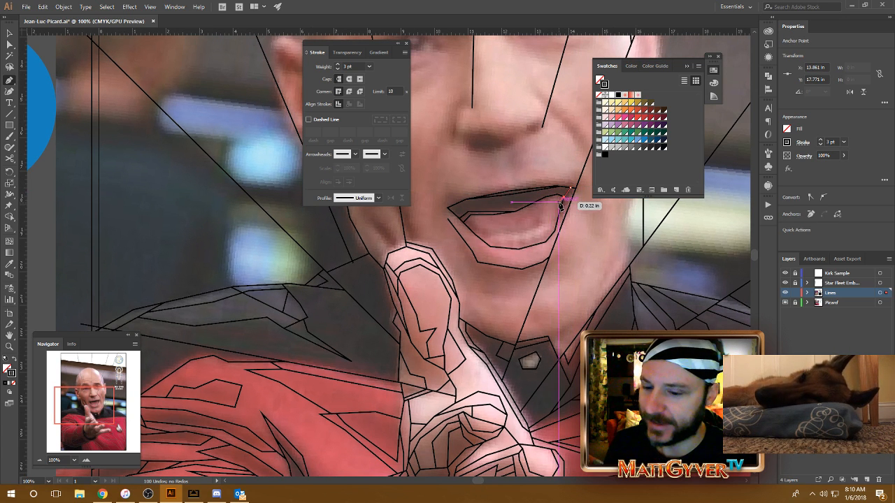
# - Draw a short bent line at the left mouth corner from the upper mouth edge down to the inner outline, and end the path
pyautogui.hotkey('ctrl', '=')
pyautogui.moveTo(404, 291); pyautogui.dragTo(570, 246)
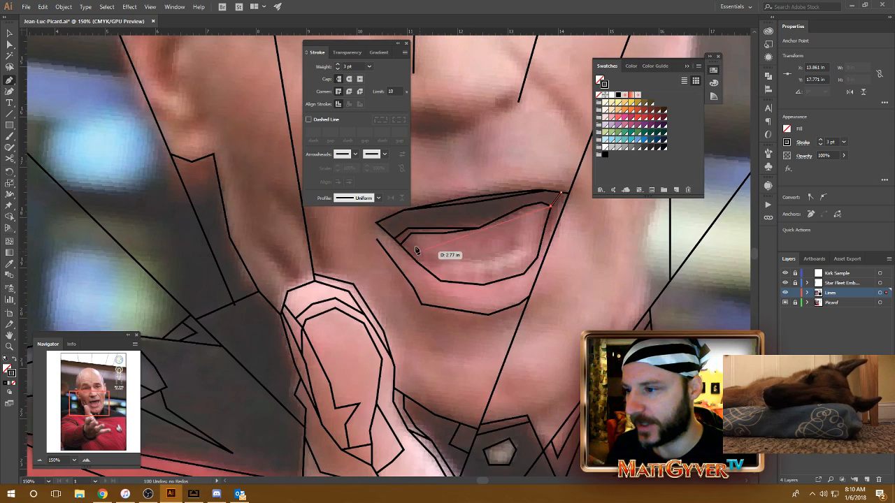
pyautogui.click(382, 222)
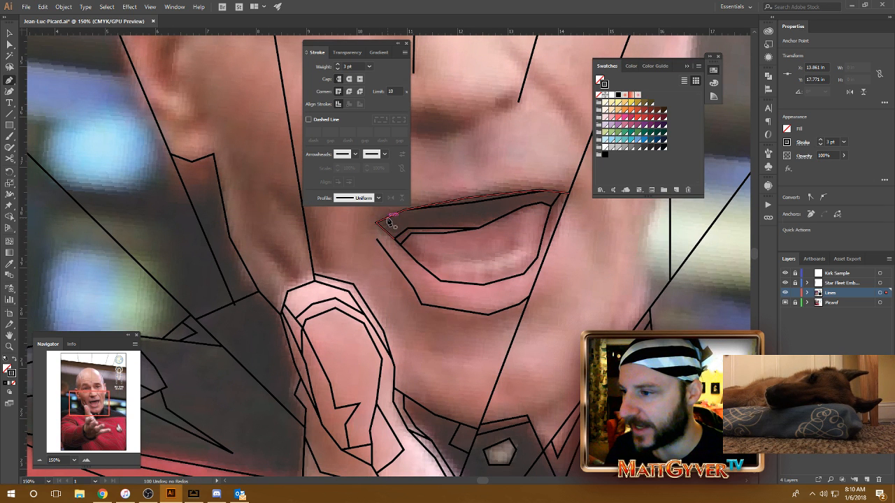
pyautogui.click(387, 218)
pyautogui.click(386, 224)
pyautogui.click(396, 236)
pyautogui.press('Escape')
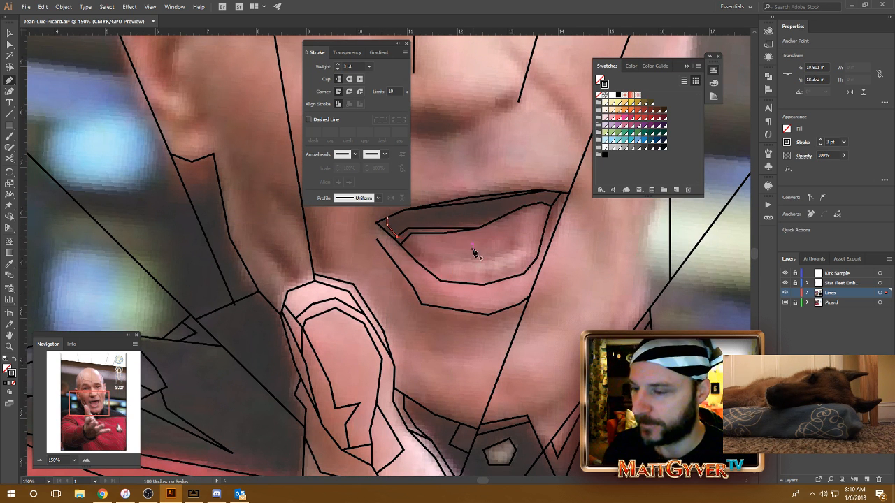
# - Draw a line above the tongue from the inner outline's upper edge back to the narrow band line, and end the path
pyautogui.moveTo(501, 259); pyautogui.dragTo(491, 260)
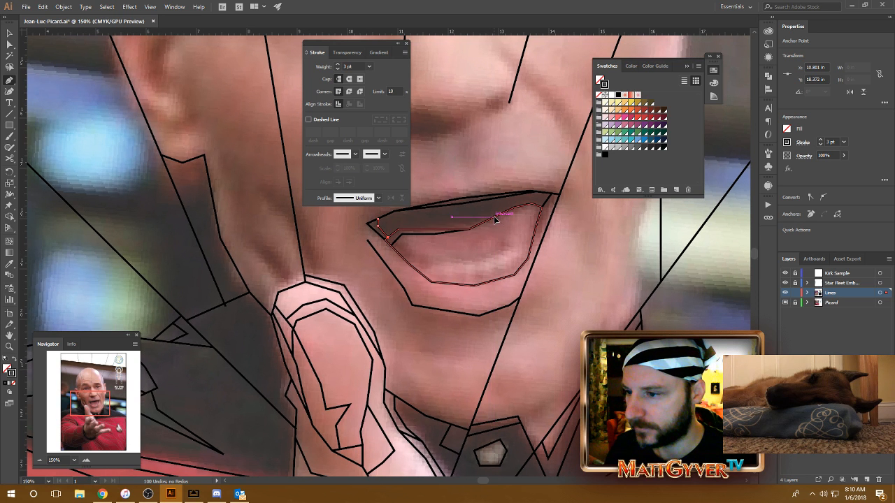
pyautogui.click(494, 217)
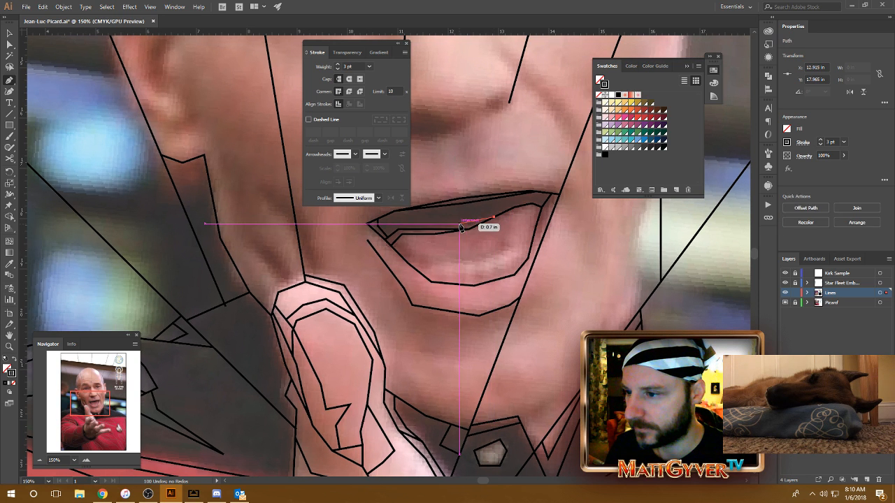
pyautogui.click(422, 229)
pyautogui.press('Escape')
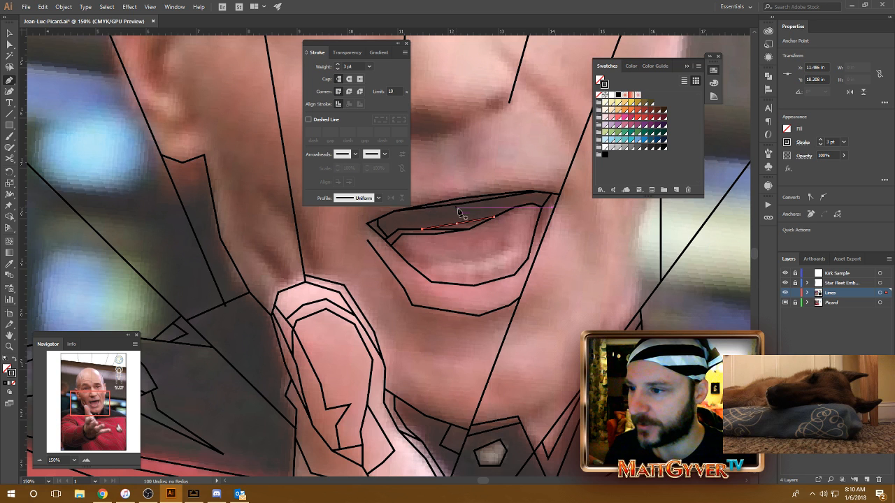
# - Draw a line from the right mouth corner down to the inner mouth outline, then connect it with a short line to the long diagonal
pyautogui.moveTo(458, 239); pyautogui.dragTo(452, 217)
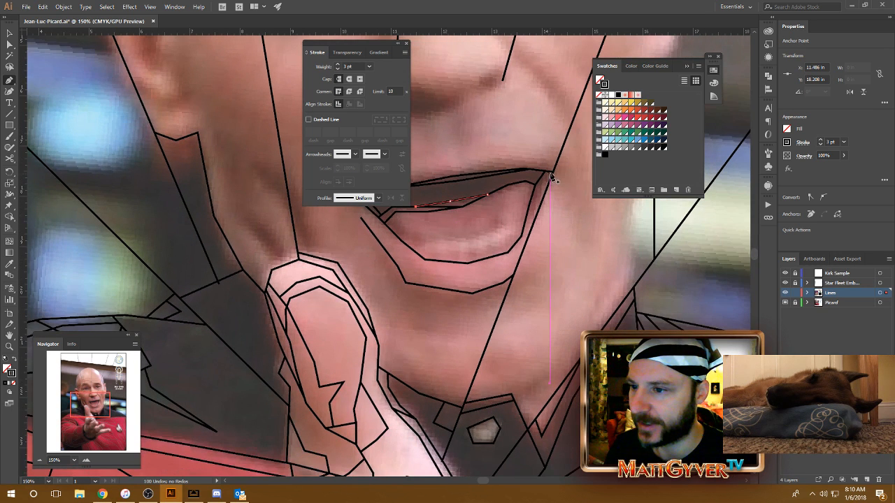
pyautogui.click(550, 172)
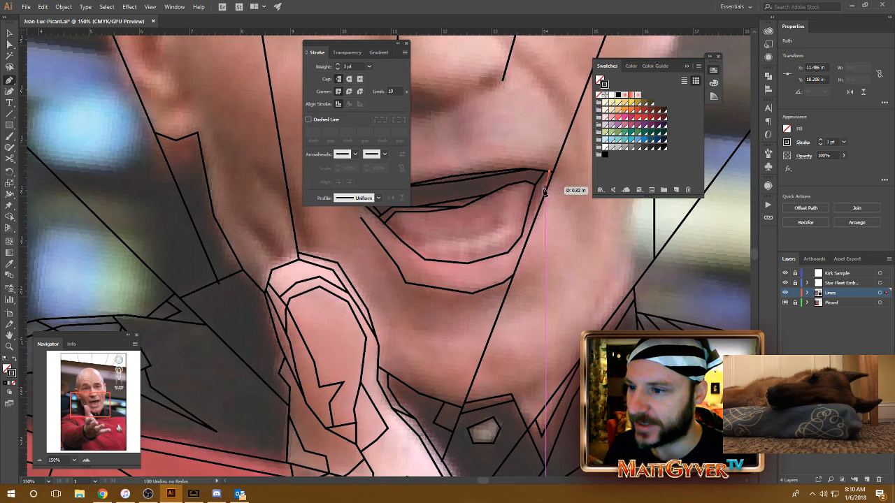
pyautogui.moveTo(528, 239); pyautogui.dragTo(561, 265)
pyautogui.click(522, 235)
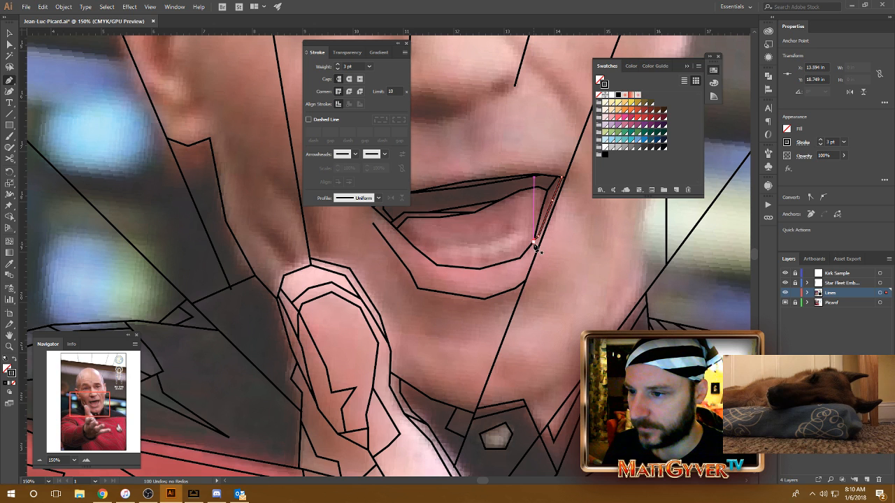
pyautogui.click(534, 242)
pyautogui.click(541, 240)
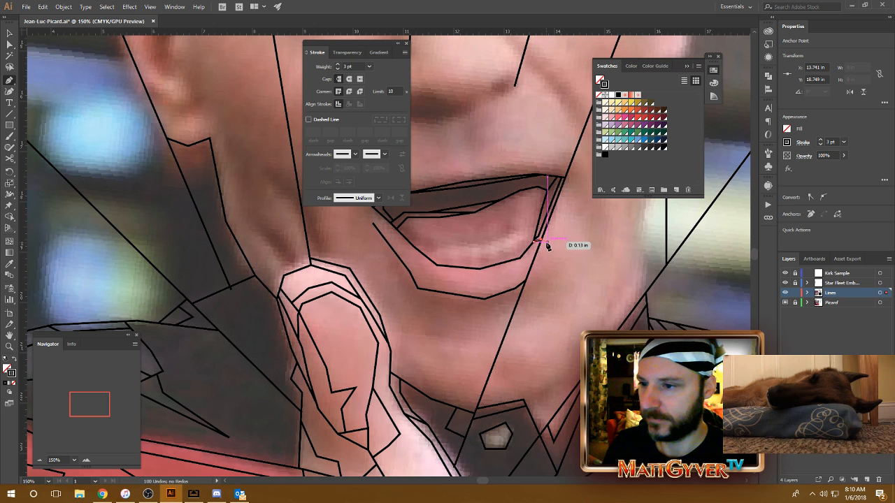
pyautogui.moveTo(566, 230); pyautogui.dragTo(553, 243)
# - Draw a pointed line from the inner mouth outline's left edge along the tongue's lower edge and back to the outline at lower left
pyautogui.moveTo(488, 343); pyautogui.dragTo(526, 325)
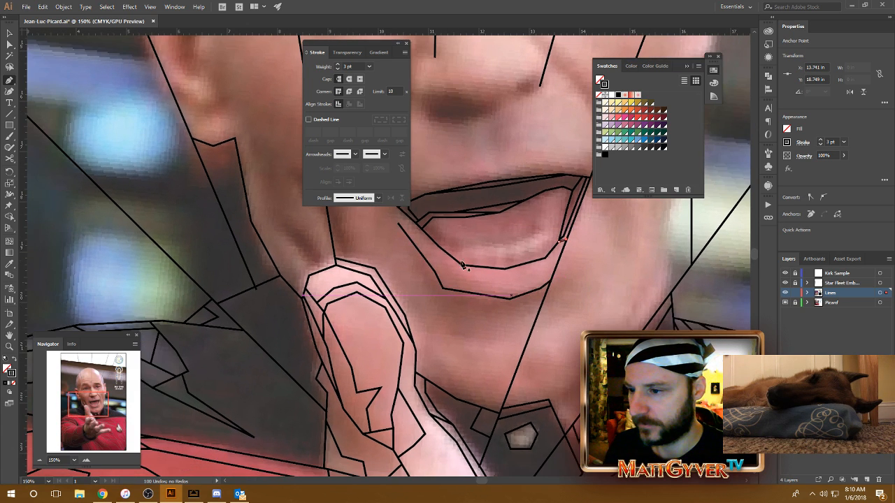
pyautogui.click(430, 222)
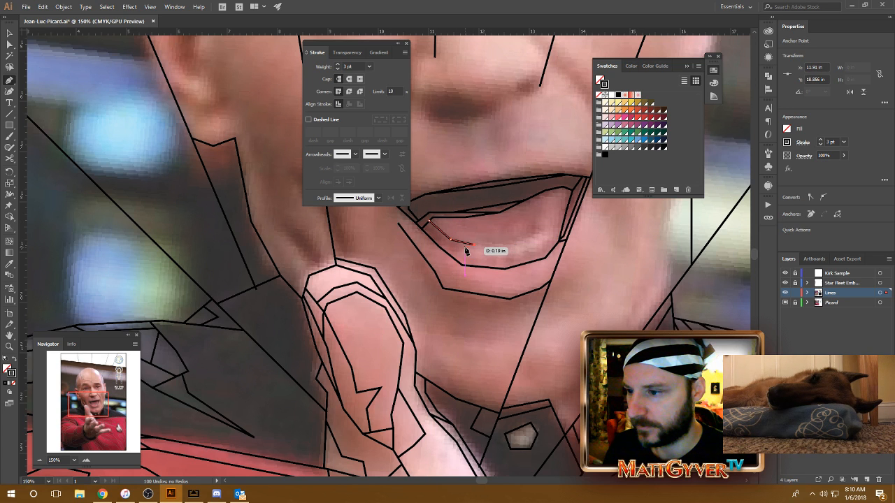
pyautogui.click(472, 245)
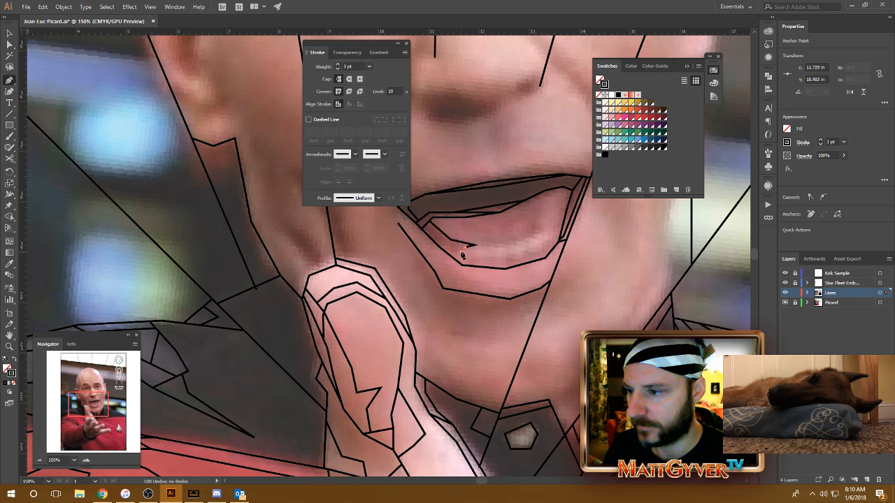
pyautogui.click(447, 252)
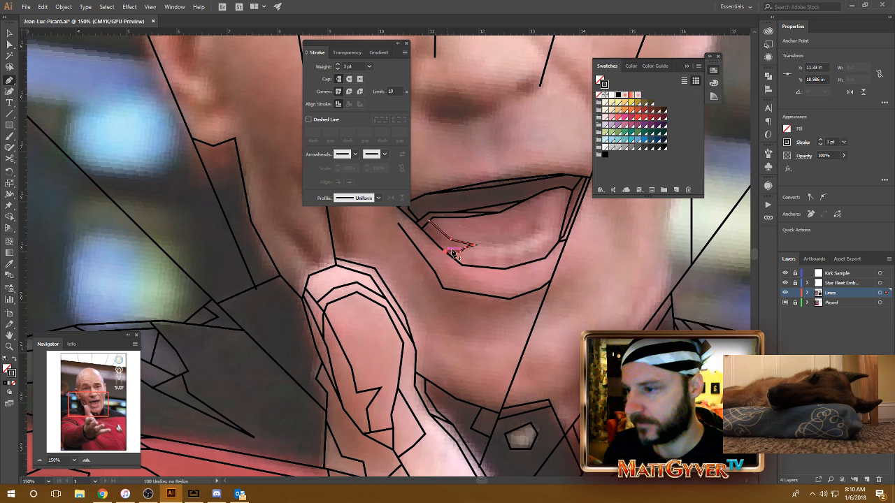
# - Add a thin bent line inside the pointed shape at the mouth's lower left, running from the left edge toward its tip
pyautogui.click(425, 225)
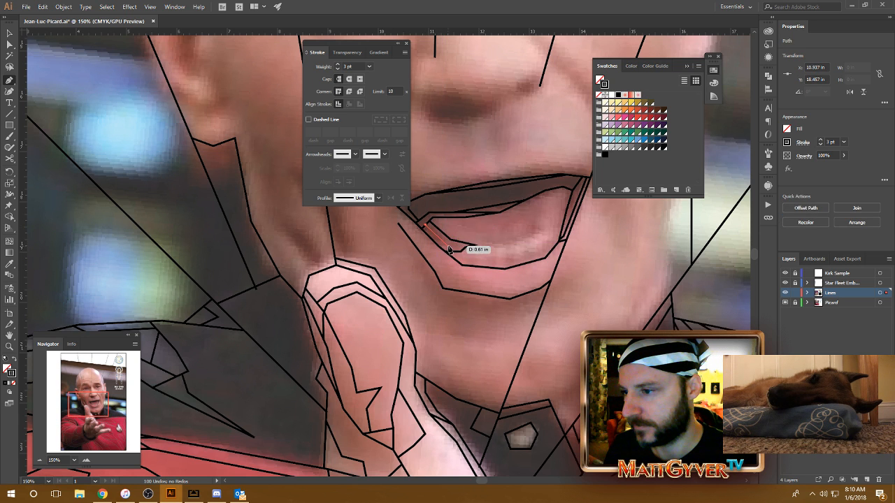
pyautogui.click(447, 246)
pyautogui.click(467, 250)
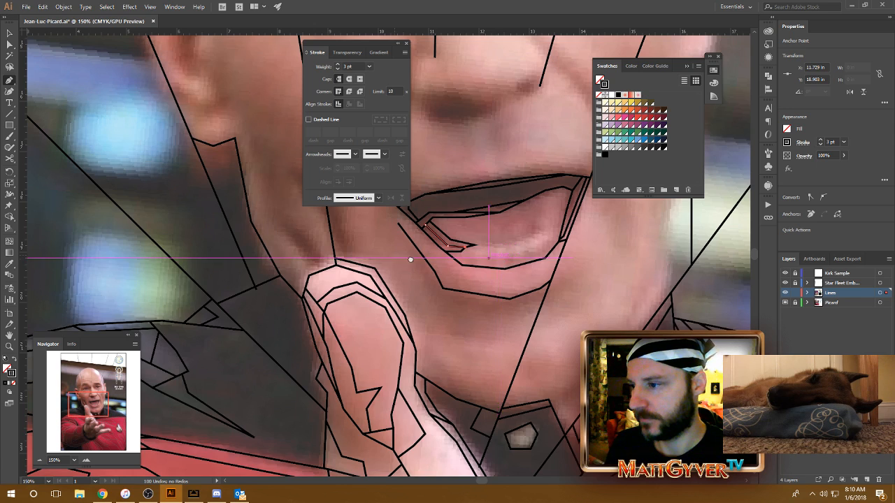
# - Draw a bent chin crease line below the lower lip, from the raised thumb's right edge to the long diagonal
pyautogui.moveTo(410, 260); pyautogui.dragTo(547, 291)
pyautogui.moveTo(627, 346); pyautogui.dragTo(489, 258)
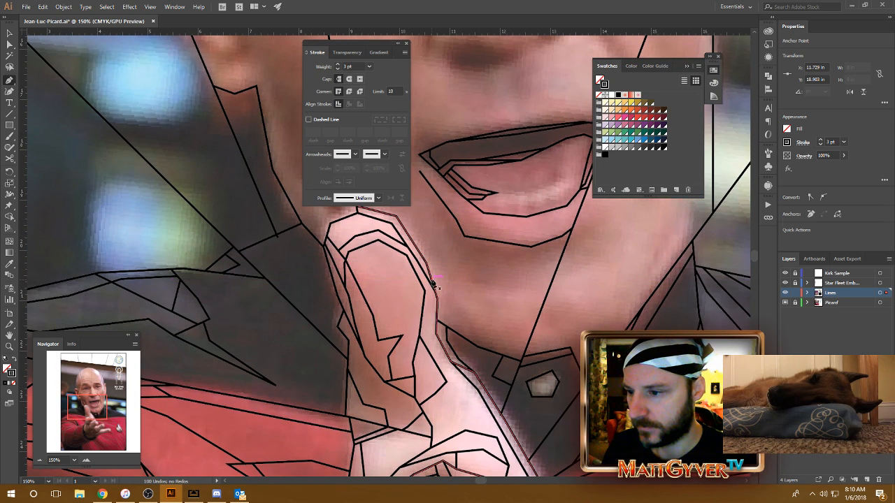
pyautogui.click(433, 283)
pyautogui.click(512, 290)
pyautogui.click(542, 264)
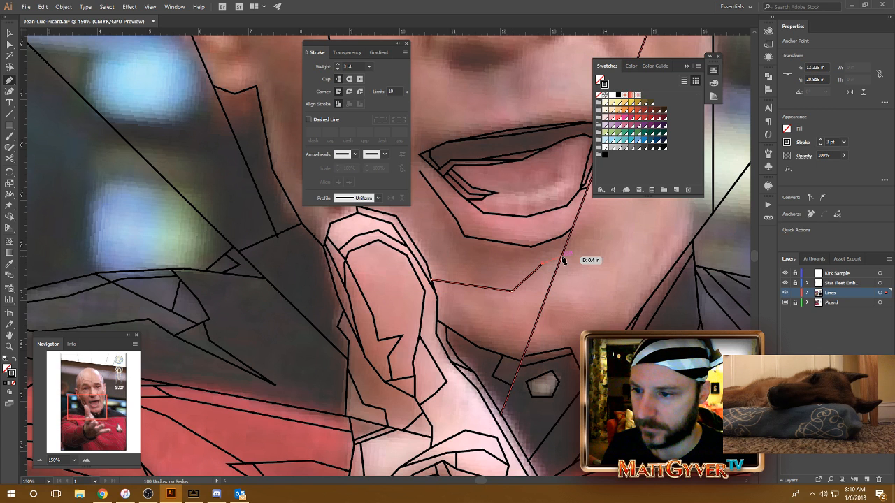
pyautogui.click(563, 259)
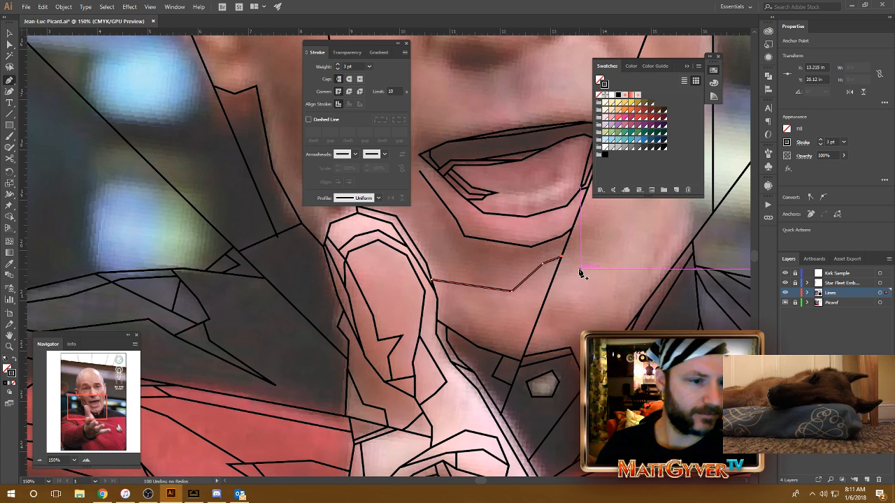
# - Draw the jaw line from the collar corner beside the pentagon up to the diagonal line at the right of the neck
pyautogui.moveTo(655, 311); pyautogui.dragTo(569, 292)
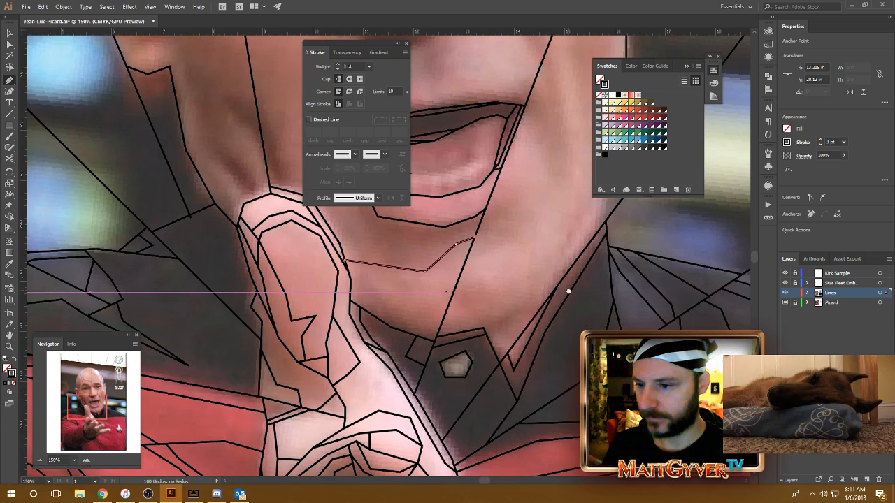
pyautogui.click(486, 331)
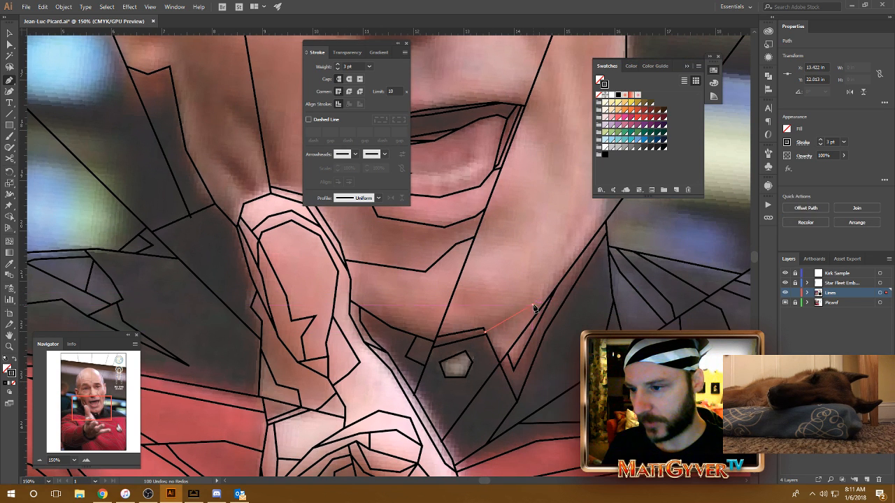
pyautogui.click(532, 305)
pyautogui.moveTo(542, 294); pyautogui.dragTo(481, 322)
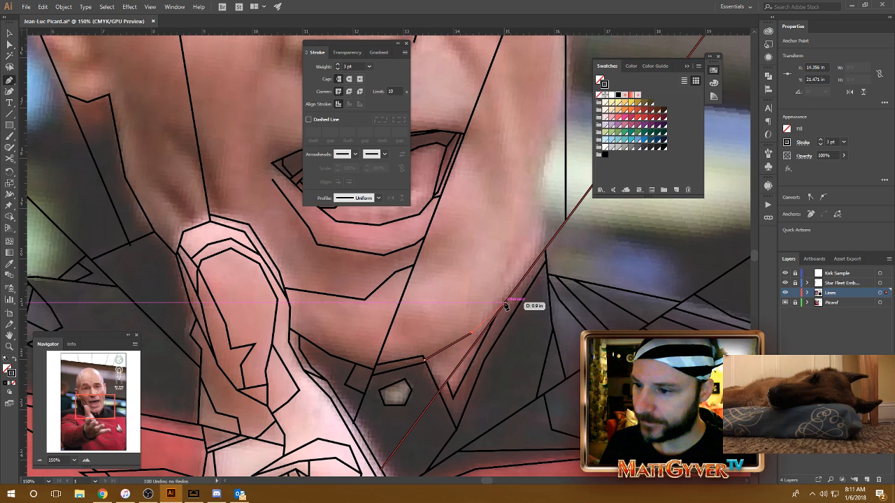
pyautogui.click(505, 303)
# - Draw the right cheek edge from the vertical line below the ear down to the diagonal line above the collar
pyautogui.moveTo(508, 231); pyautogui.dragTo(467, 276)
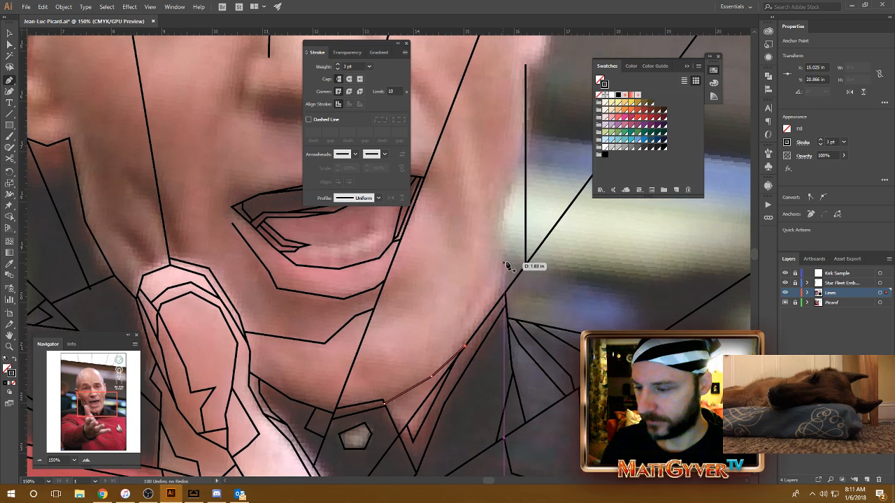
pyautogui.scroll(2, 498, 262)
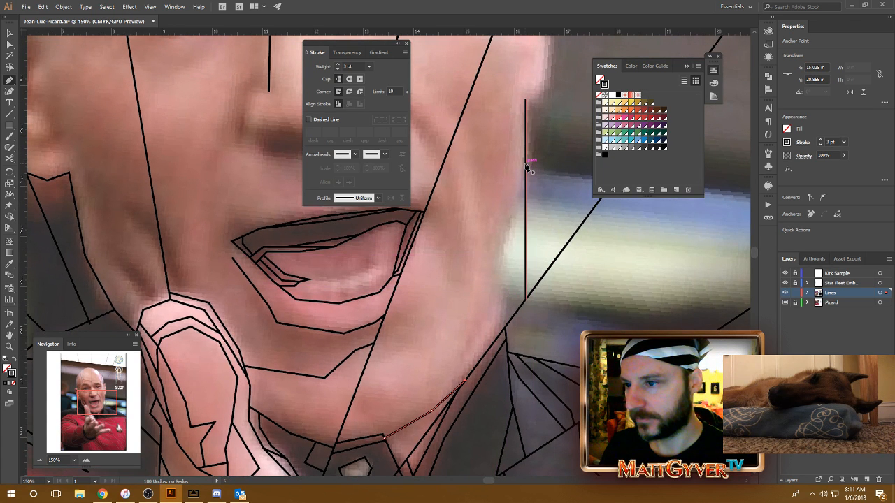
pyautogui.click(505, 222)
pyautogui.click(500, 259)
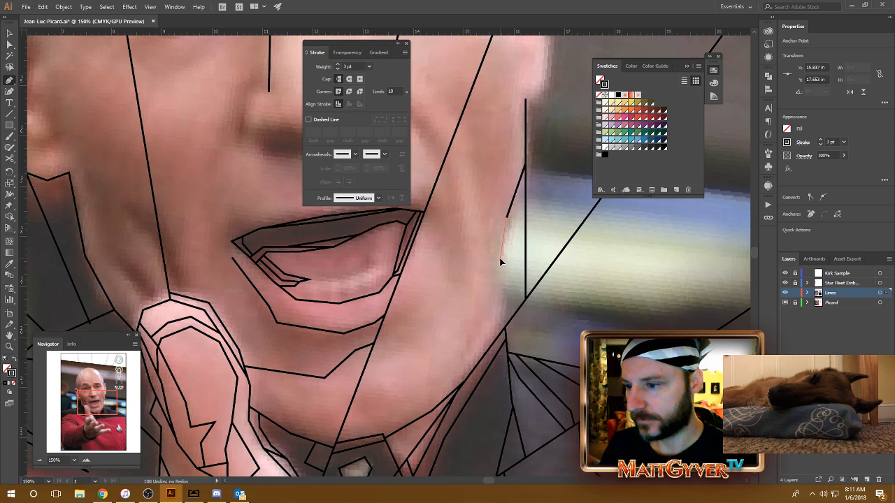
pyautogui.click(500, 336)
# - Review the traced lines over the whole portrait at 50% zoom
pyautogui.hotkey('ctrl', '-')
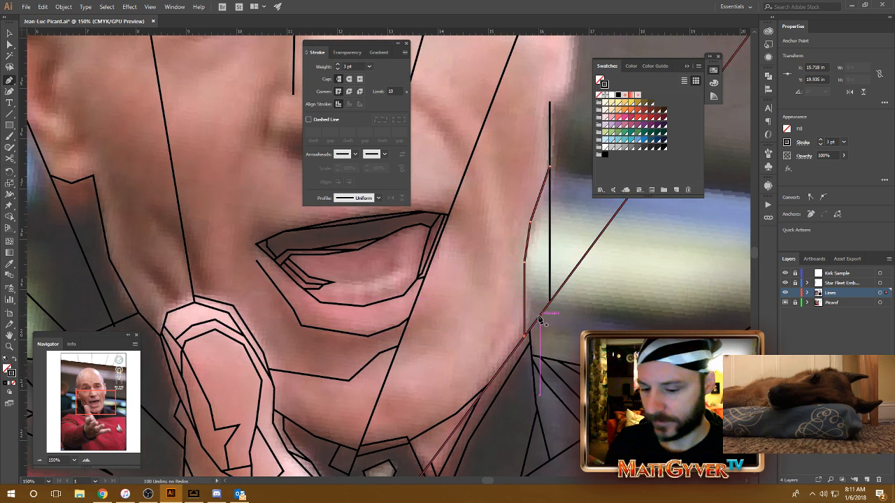
pyautogui.hotkey('ctrl', '-')
pyautogui.hotkey('ctrl', '-')
pyautogui.moveTo(451, 256); pyautogui.dragTo(540, 351)
pyautogui.moveTo(477, 353); pyautogui.dragTo(516, 279)
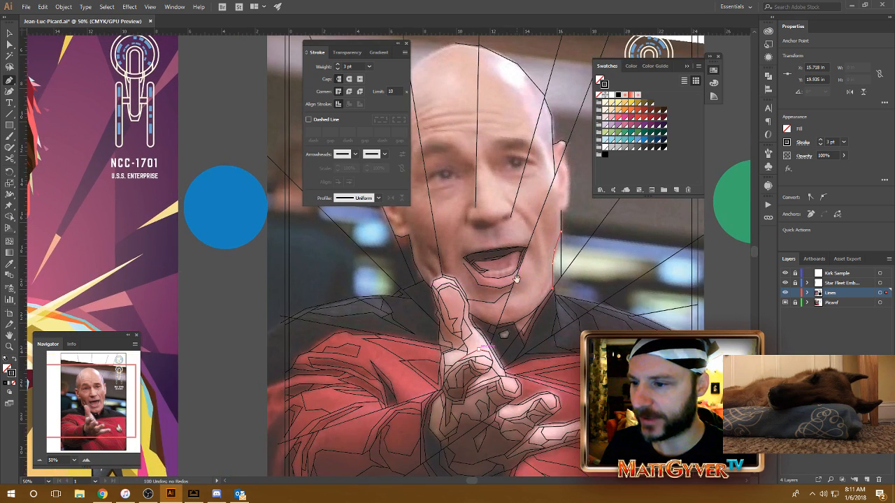
pyautogui.moveTo(440, 253); pyautogui.dragTo(498, 256)
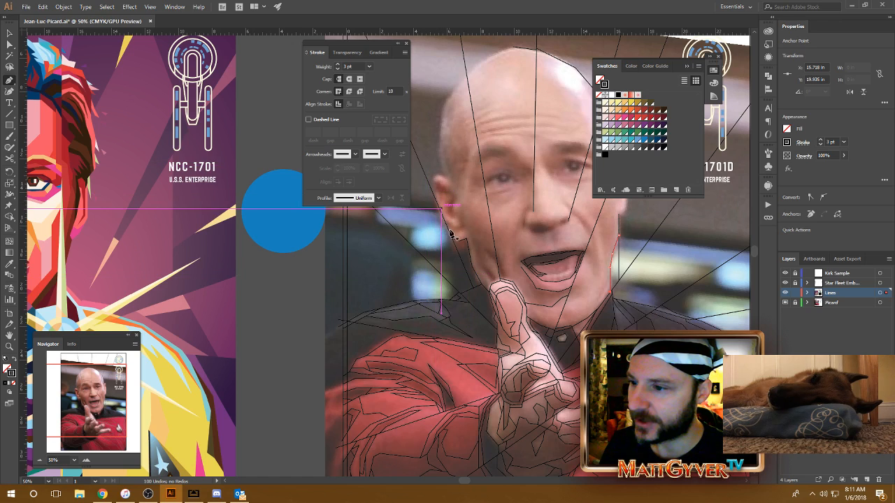
pyautogui.moveTo(598, 344); pyautogui.dragTo(524, 311)
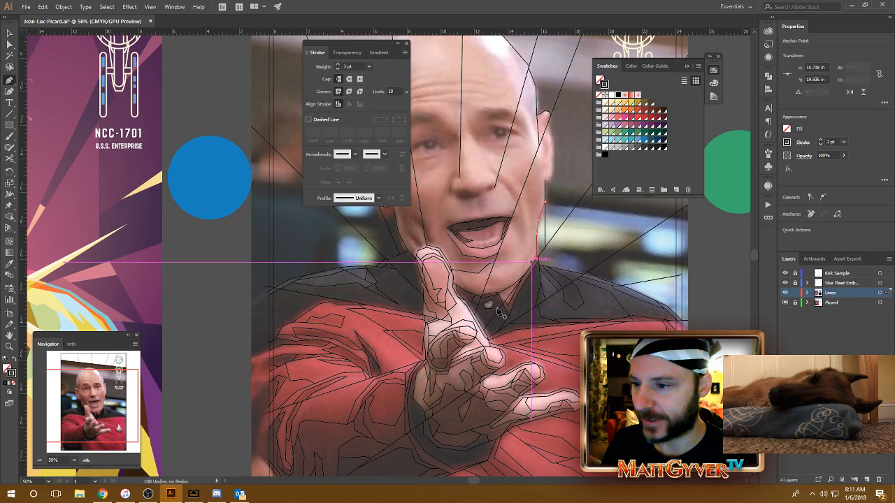
pyautogui.moveTo(389, 340); pyautogui.dragTo(497, 390)
pyautogui.moveTo(554, 244); pyautogui.dragTo(616, 237)
# - Draw a second jaw line from the long diagonal at the chin's base up to the lower end of the right cheek edge
pyautogui.hotkey('ctrl', '+')
pyautogui.hotkey('ctrl', '+')
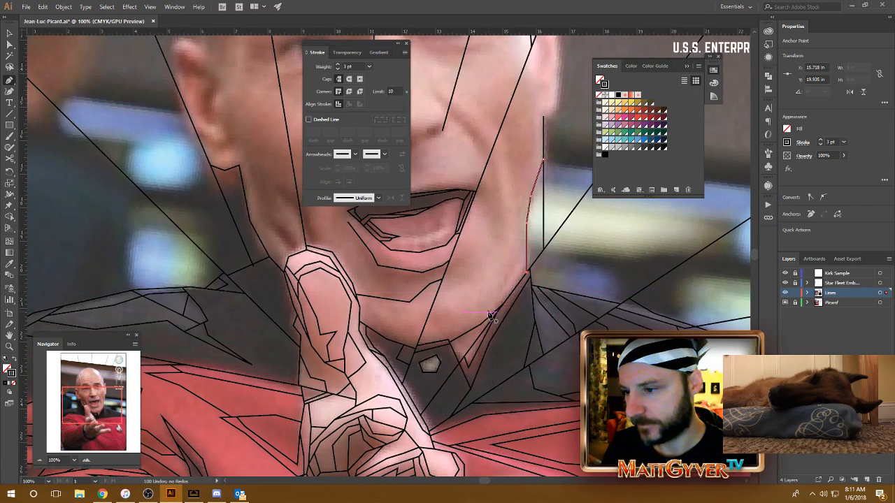
pyautogui.click(420, 340)
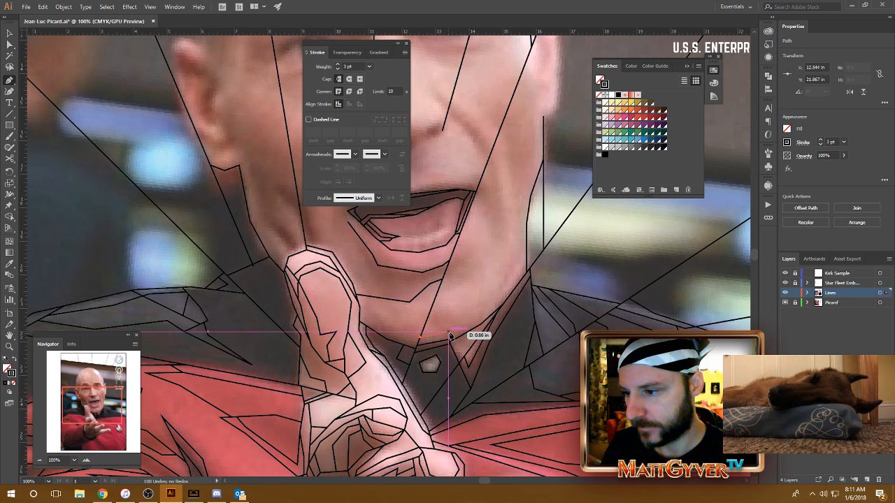
pyautogui.click(490, 323)
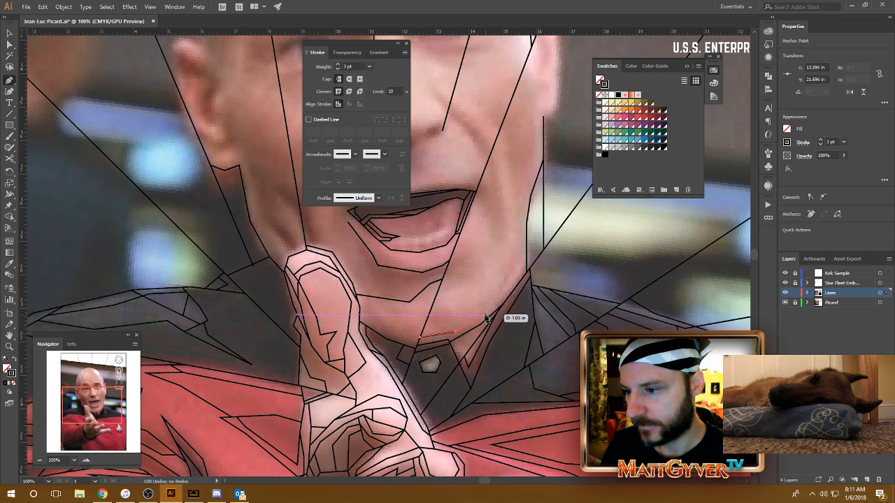
pyautogui.click(526, 266)
# - Draw a short line at the left collar from the line below the ear to the long background diagonal, and end the path
pyautogui.moveTo(530, 293); pyautogui.dragTo(472, 291)
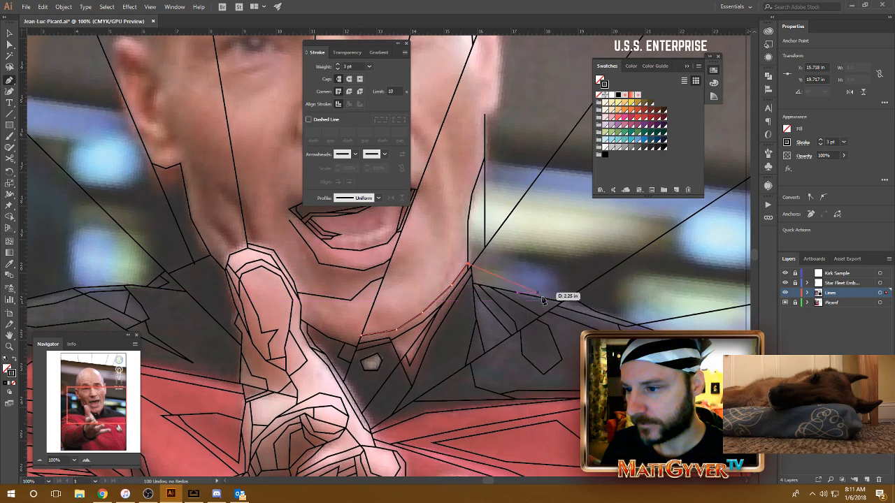
pyautogui.moveTo(449, 331); pyautogui.dragTo(568, 315)
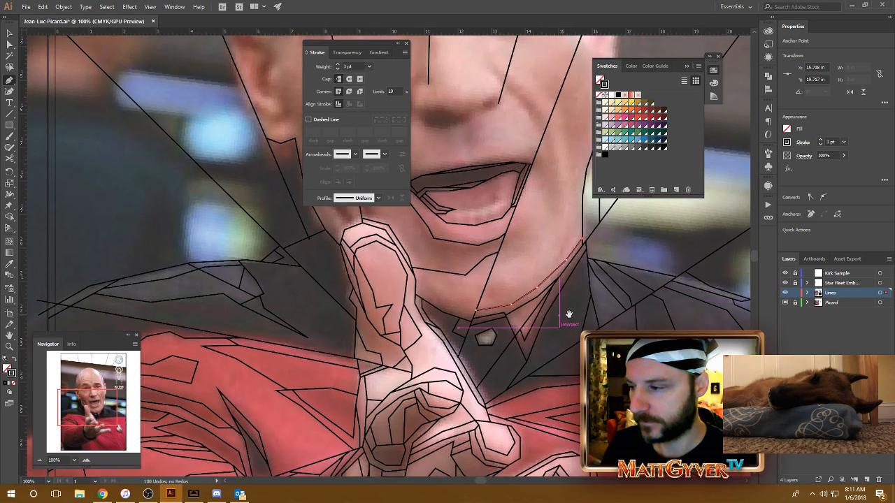
pyautogui.moveTo(384, 329); pyautogui.dragTo(498, 365)
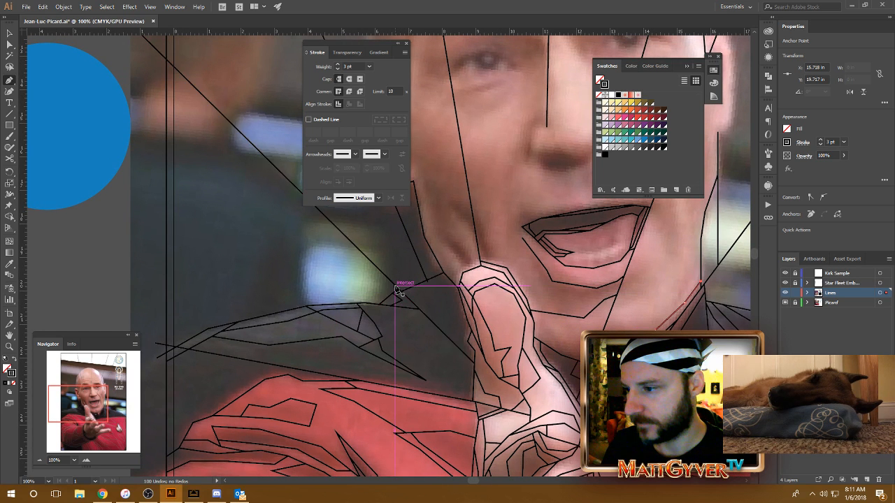
pyautogui.click(396, 287)
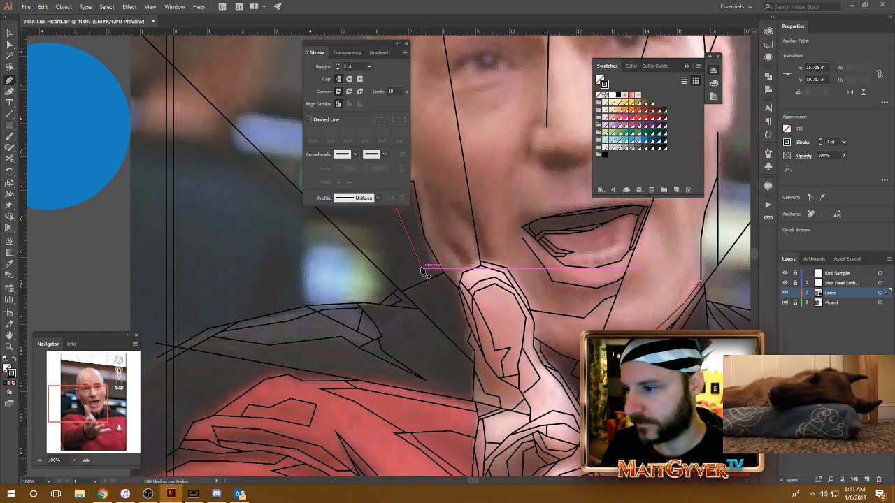
pyautogui.click(422, 270)
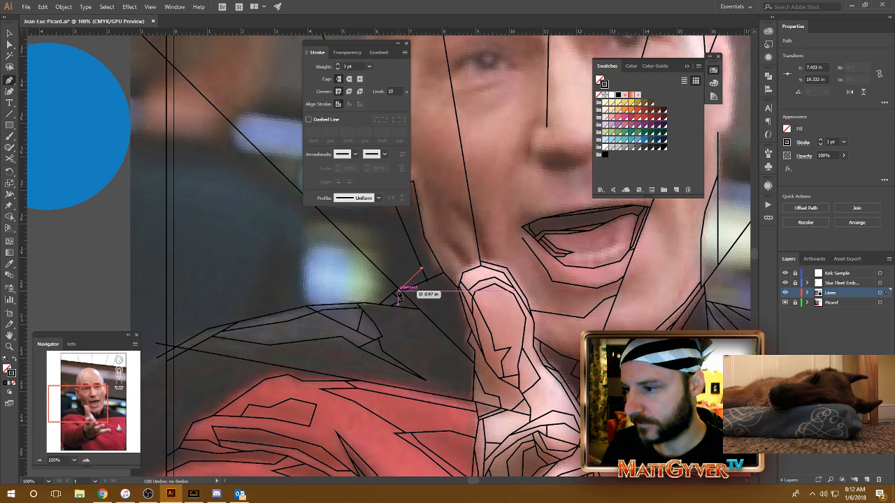
pyautogui.click(397, 290)
pyautogui.press('Escape')
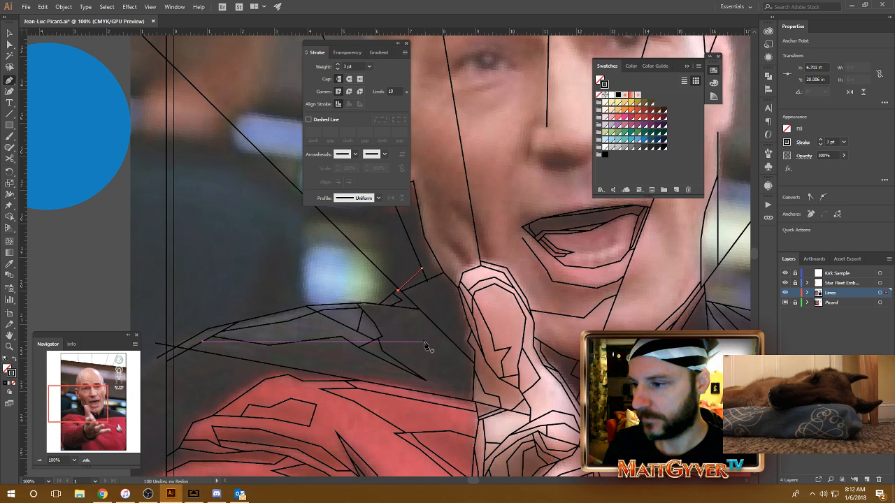
# - Draw a bent line from the thumb's tip up to the long cheek line, and start a short line between the thumb and the cheek line
pyautogui.moveTo(468, 274); pyautogui.dragTo(455, 338)
pyautogui.moveTo(427, 296); pyautogui.dragTo(508, 353)
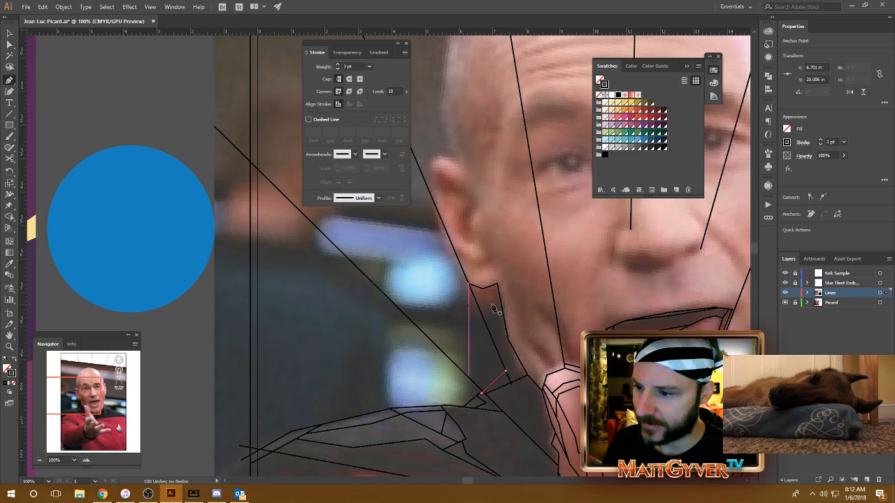
pyautogui.hotkey('ctrl', '-')
pyautogui.hotkey('ctrl', '-')
pyautogui.moveTo(450, 248); pyautogui.dragTo(519, 340)
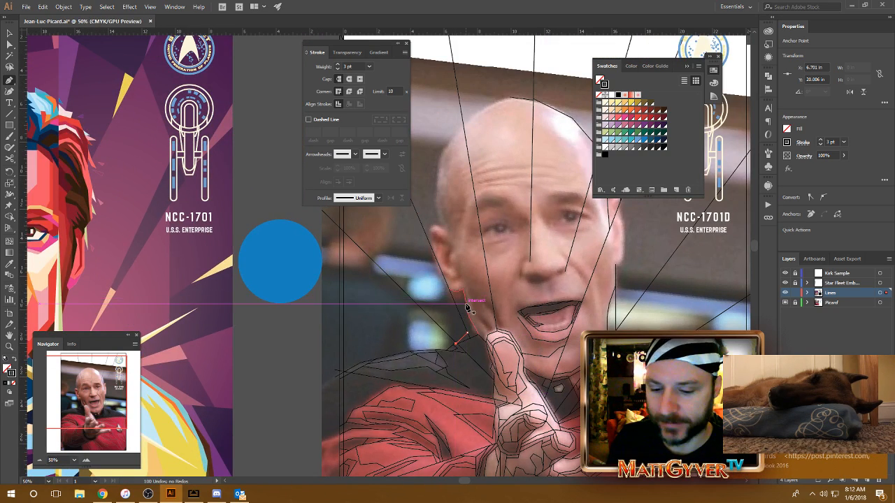
pyautogui.hotkey('ctrl', '+')
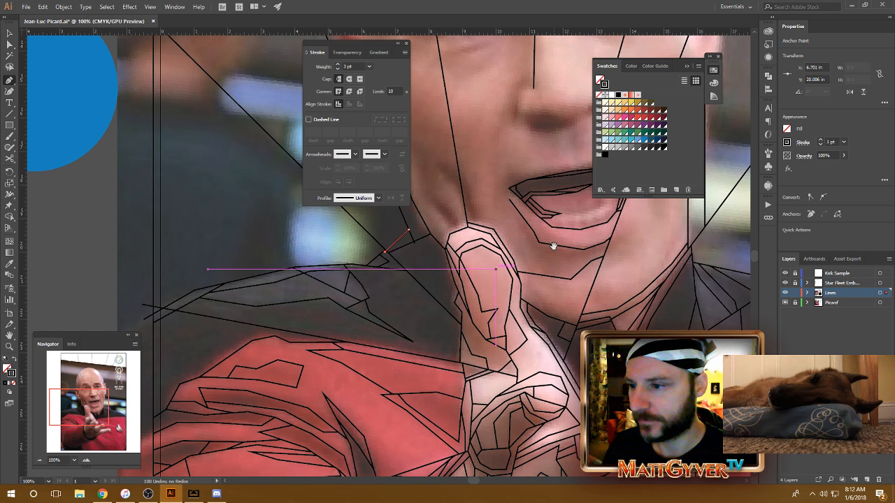
pyautogui.moveTo(512, 184); pyautogui.dragTo(490, 277)
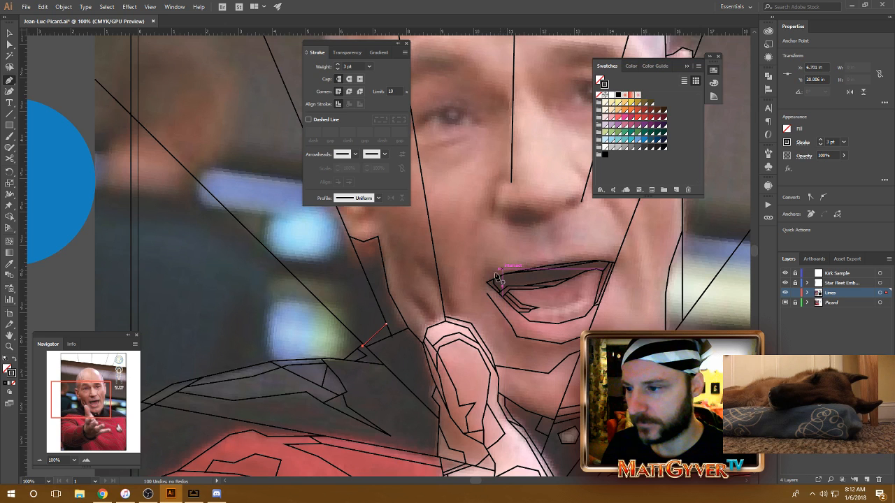
pyautogui.moveTo(496, 275); pyautogui.dragTo(560, 283)
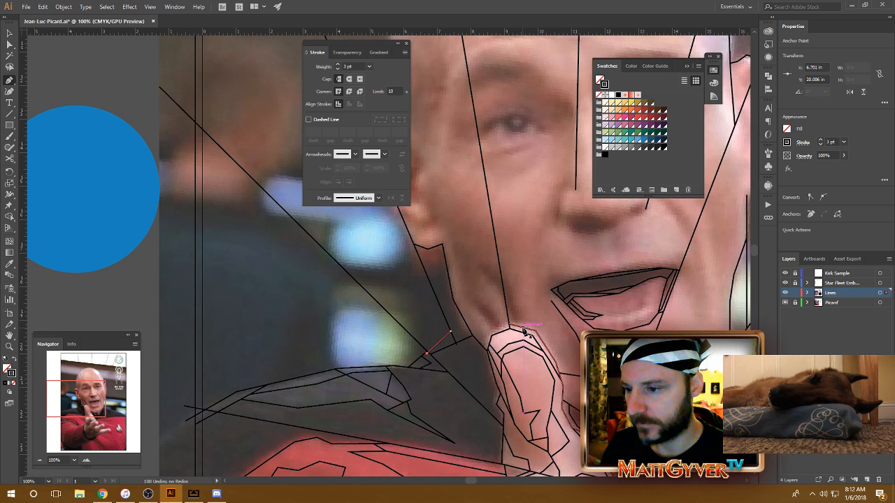
pyautogui.click(503, 280)
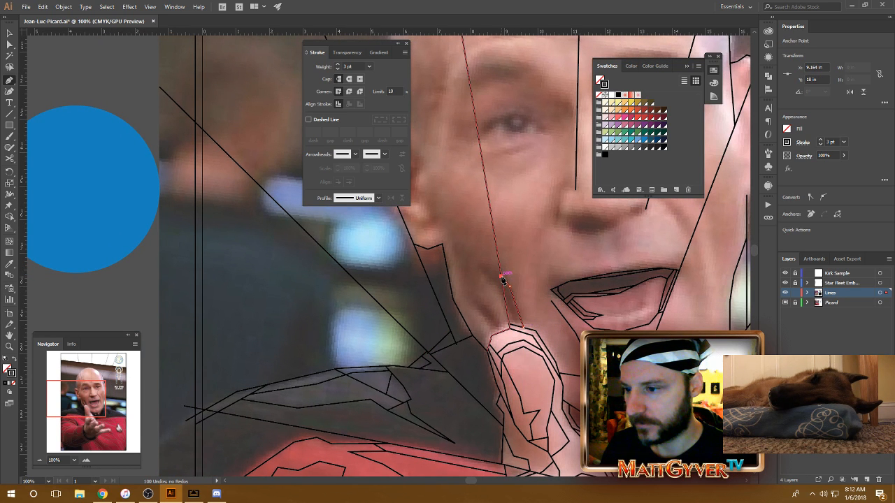
pyautogui.click(500, 277)
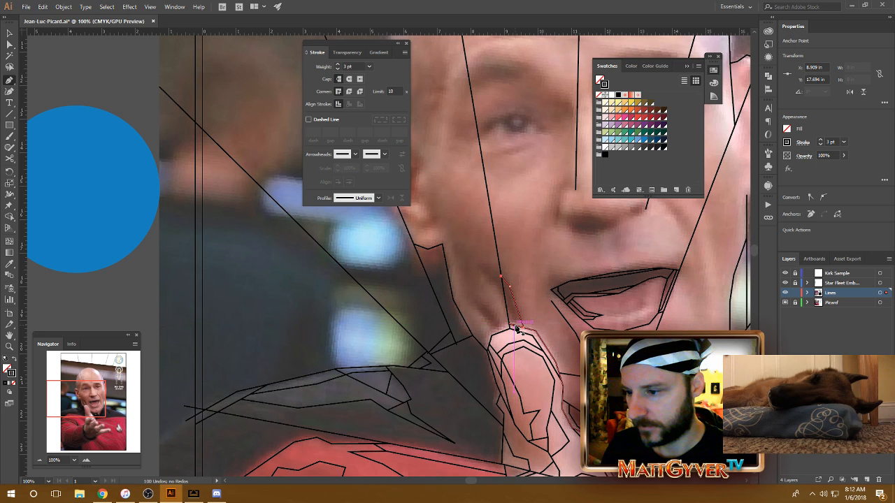
pyautogui.click(509, 309)
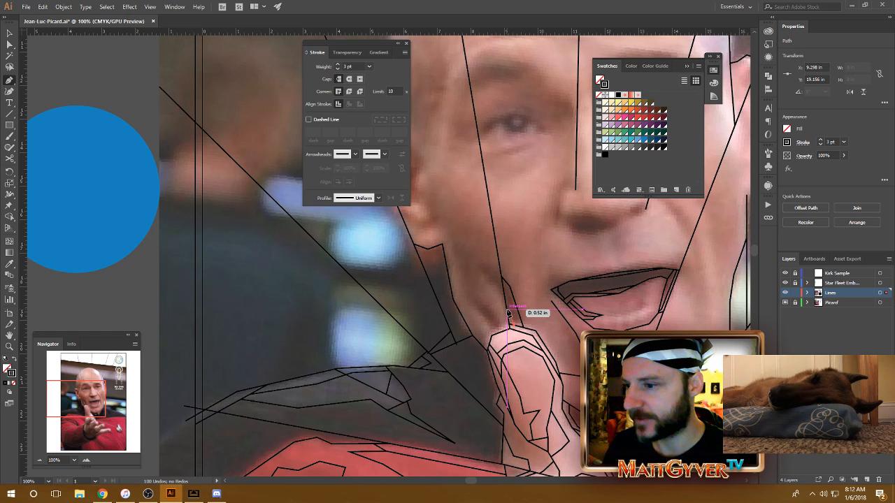